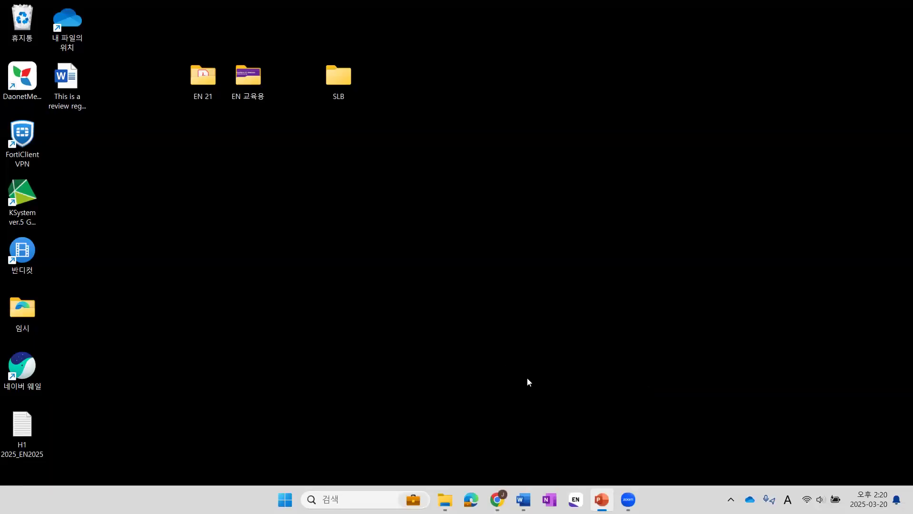
In EndNote, create a new library named "0320_My EndNote Library" in the desktop SLB folder and maximize its window.
{"action": "left_click", "coordinate": [576, 499]}
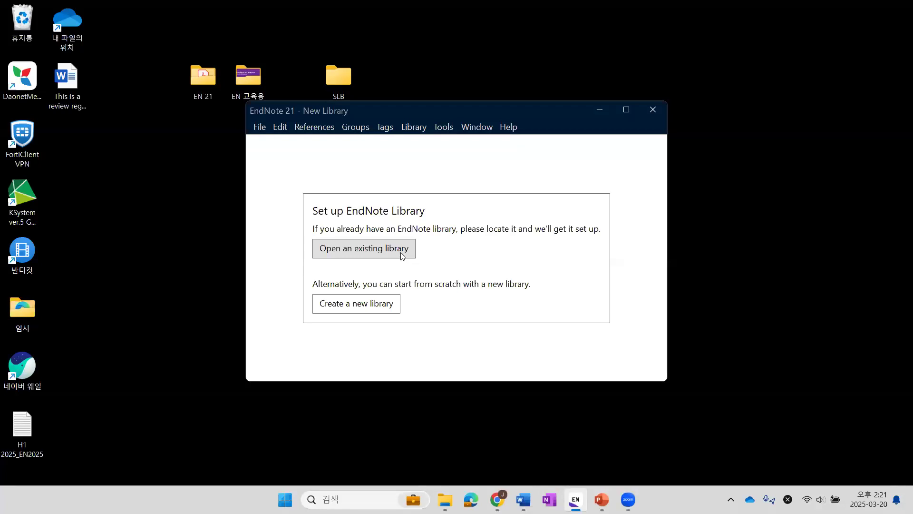
{"action": "left_click", "coordinate": [390, 308]}
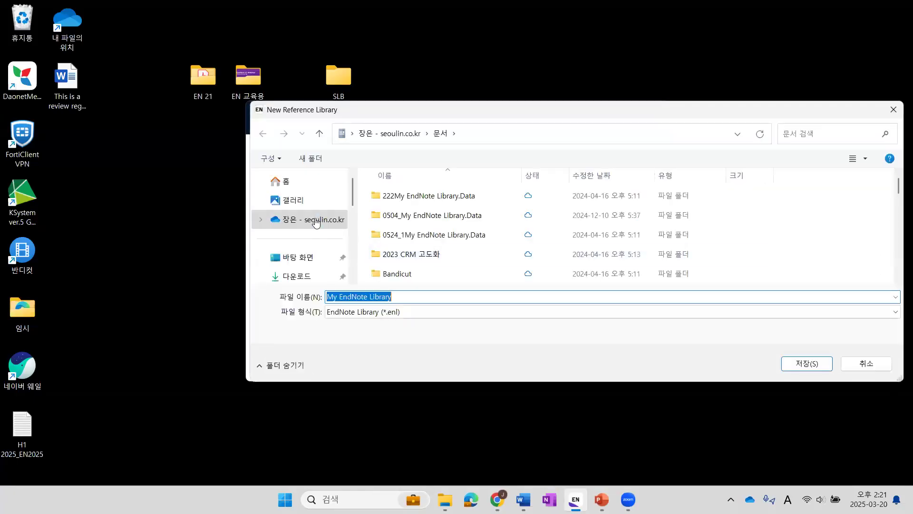
{"action": "left_click", "coordinate": [296, 257]}
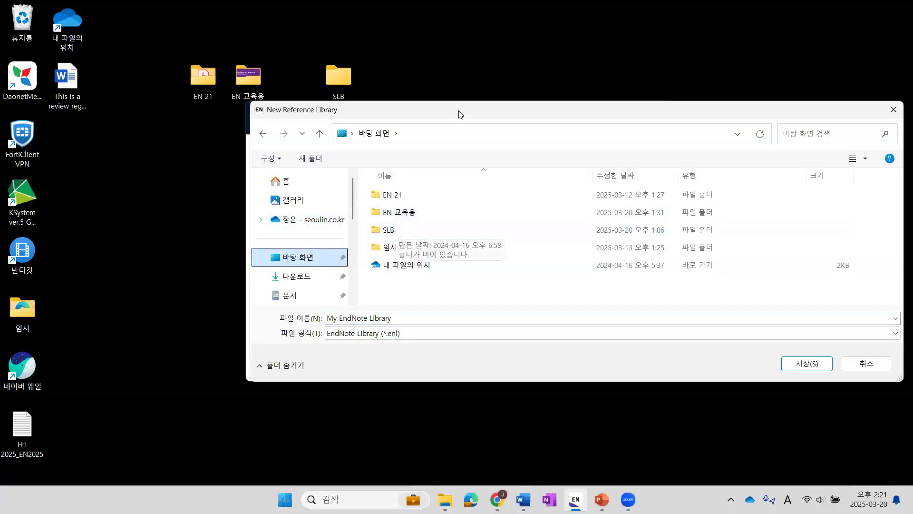
{"action": "left_click_drag", "start_coordinate": [456, 111], "coordinate": [432, 112]}
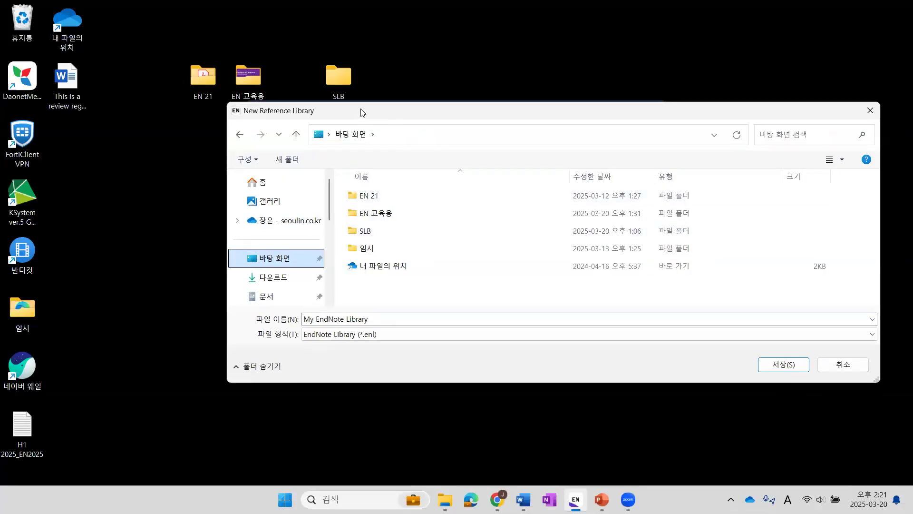
{"action": "double_click", "coordinate": [376, 235]}
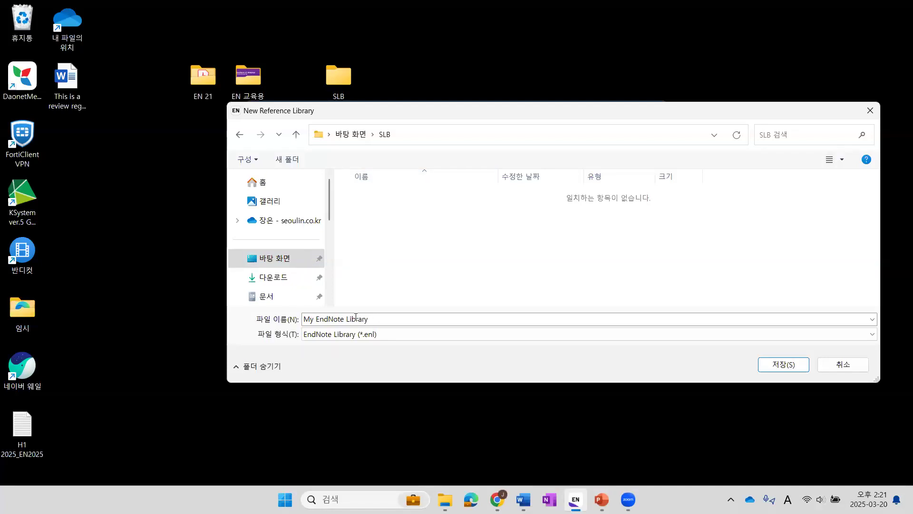
{"action": "left_click", "coordinate": [308, 317]}
{"action": "left_click", "coordinate": [309, 318]}
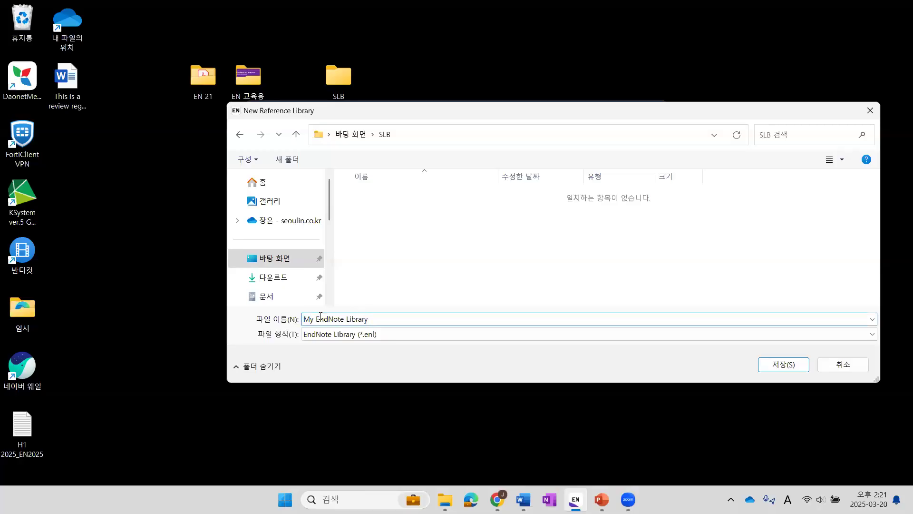
{"action": "type", "text": "0320_"}
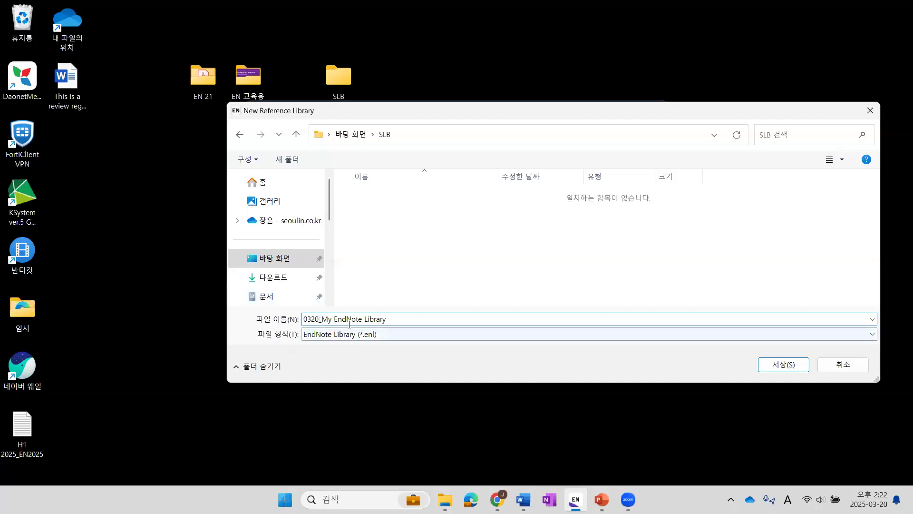
{"action": "left_click", "coordinate": [787, 364]}
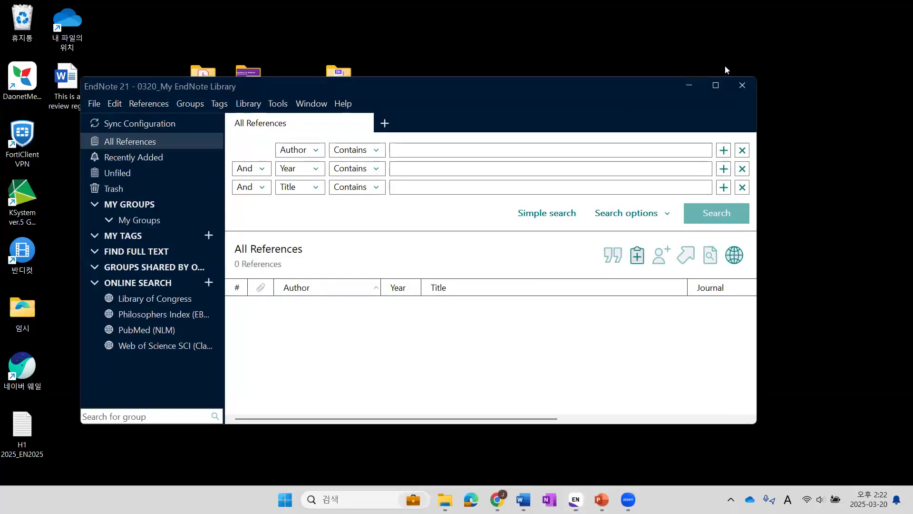
{"action": "left_click", "coordinate": [716, 86]}
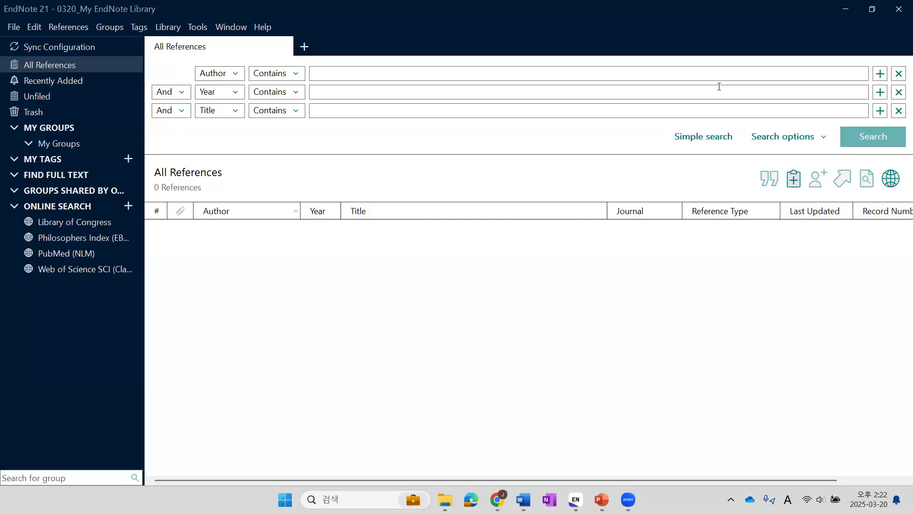
Examine the library file and its matching .Data folder in the desktop SLB folder, then minimize the folder window.
{"action": "left_click", "coordinate": [843, 4]}
{"action": "double_click", "coordinate": [338, 76]}
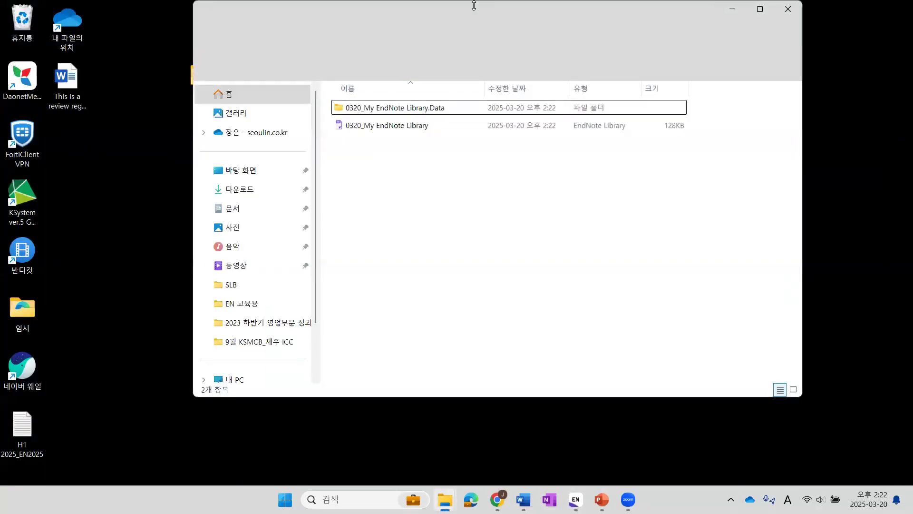
{"action": "left_click_drag", "start_coordinate": [467, 25], "coordinate": [424, 174]}
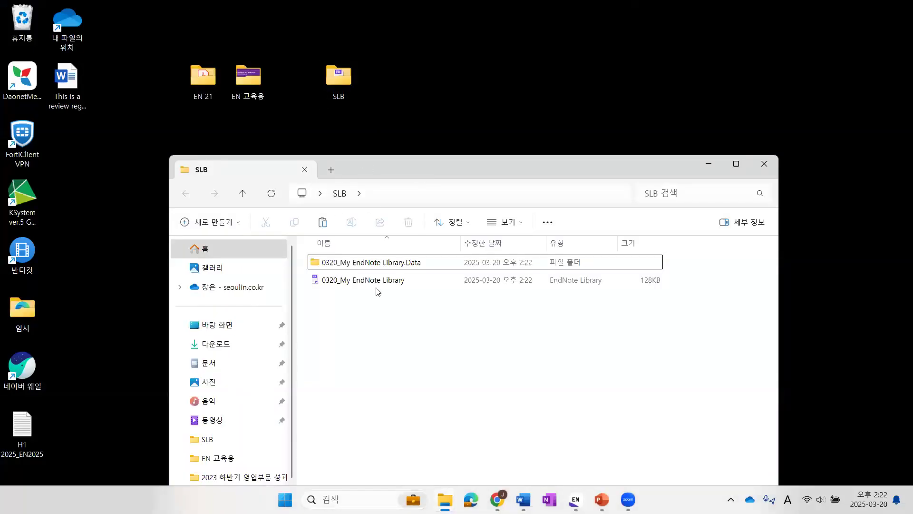
{"action": "left_click", "coordinate": [407, 270]}
{"action": "left_click", "coordinate": [414, 269]}
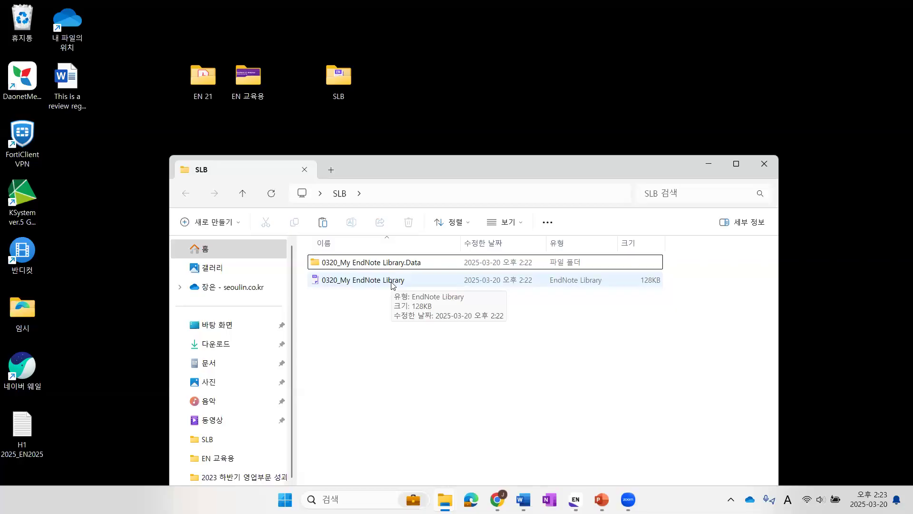
{"action": "left_click", "coordinate": [375, 284]}
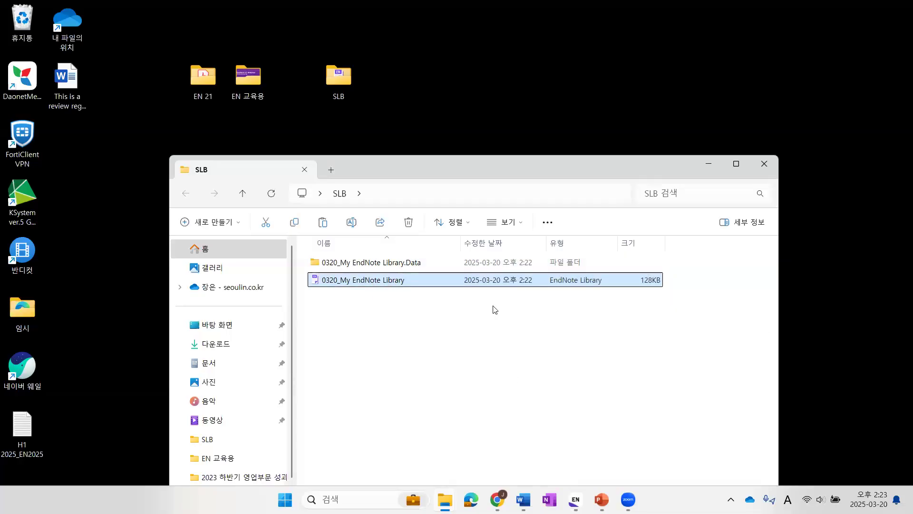
{"action": "left_click_drag", "start_coordinate": [405, 300], "coordinate": [380, 262]}
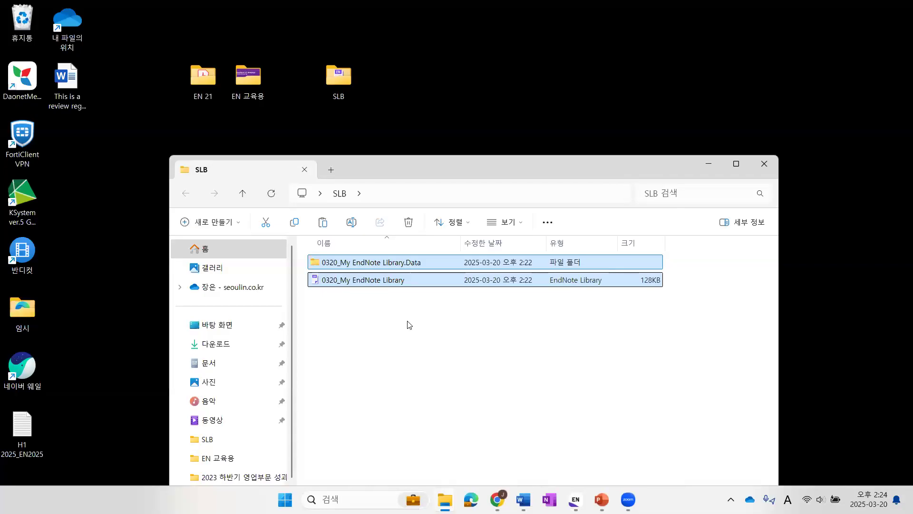
{"action": "left_click", "coordinate": [707, 166]}
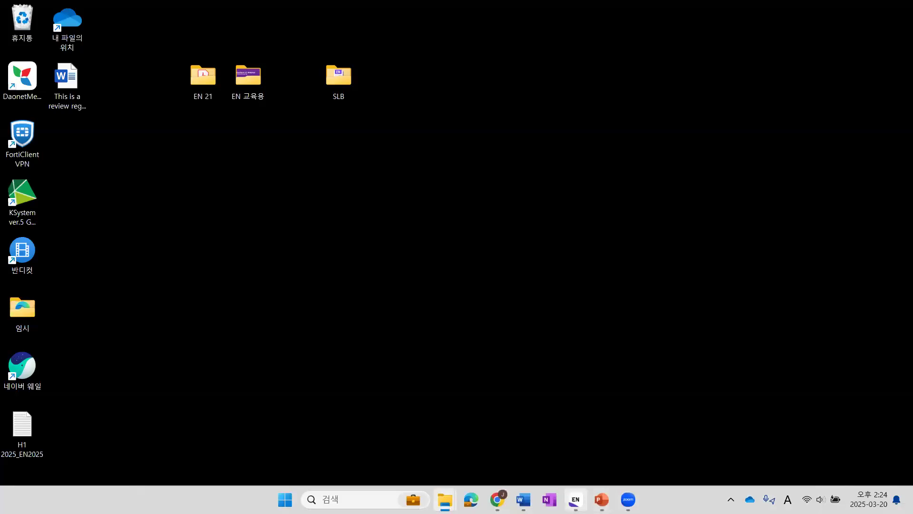
Return to EndNote, try a blank reference form with the reference type Book, and close it without saving.
{"action": "left_click", "coordinate": [576, 499]}
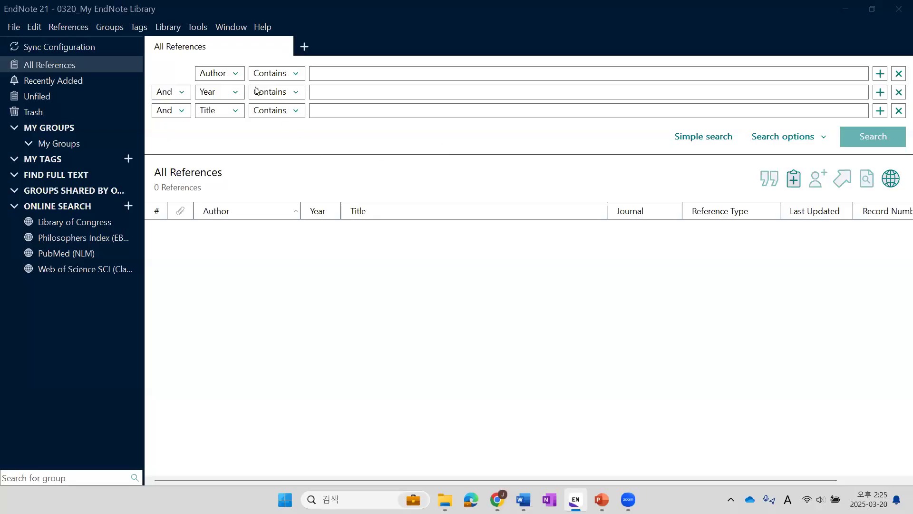
{"action": "left_click", "coordinate": [68, 27]}
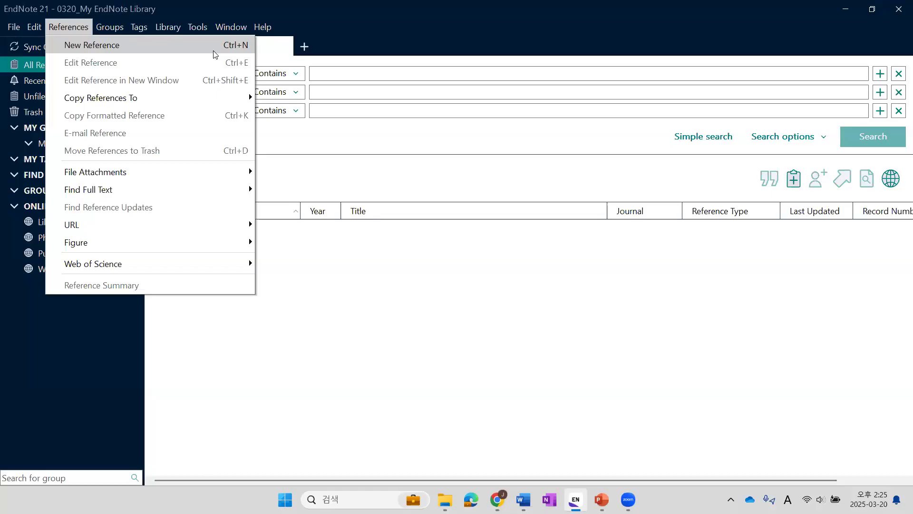
{"action": "left_click", "coordinate": [381, 164]}
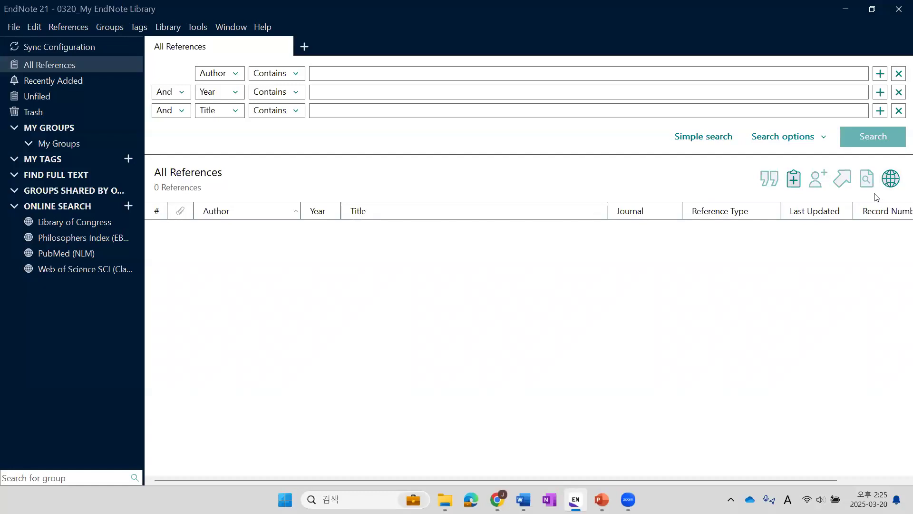
{"action": "left_click", "coordinate": [794, 180]}
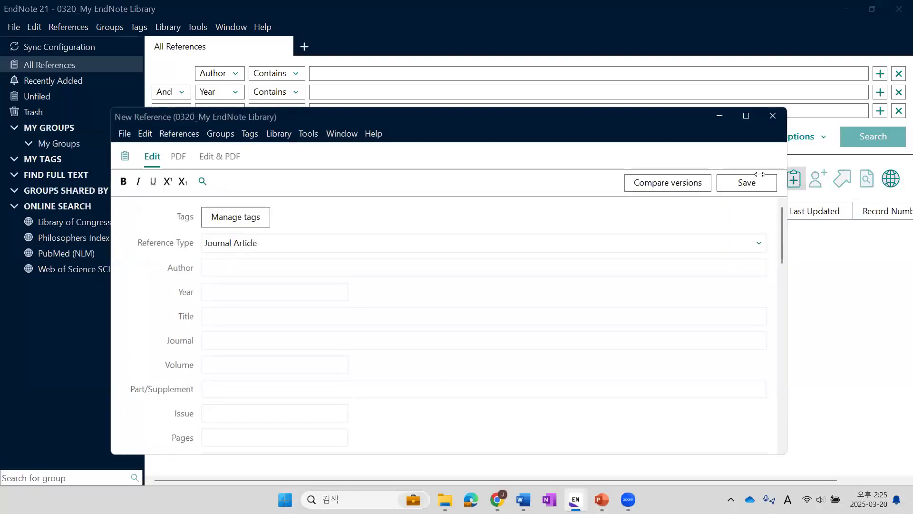
{"action": "left_click_drag", "start_coordinate": [505, 122], "coordinate": [373, 93]}
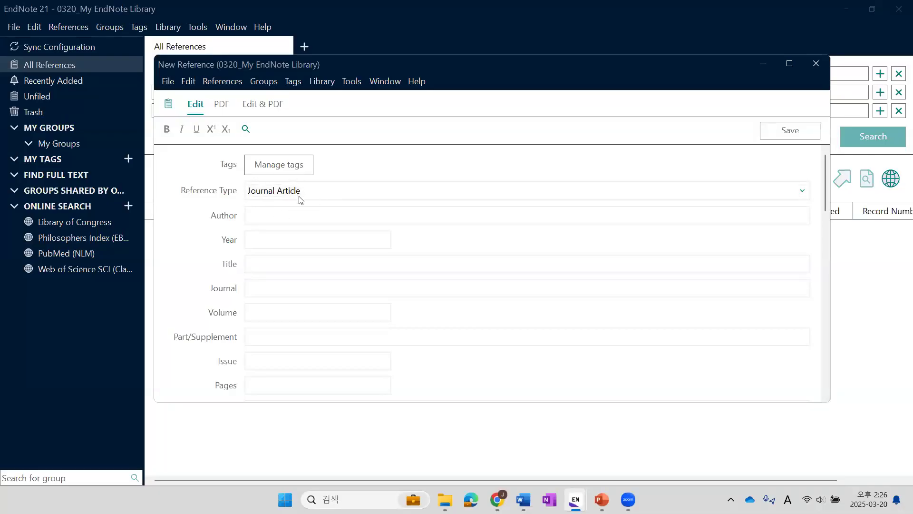
{"action": "left_click", "coordinate": [801, 191]}
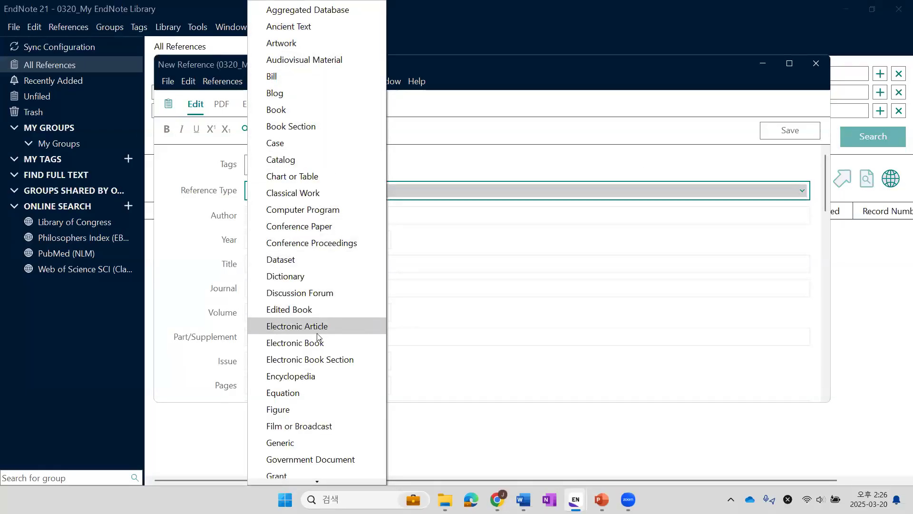
{"action": "left_click", "coordinate": [291, 109]}
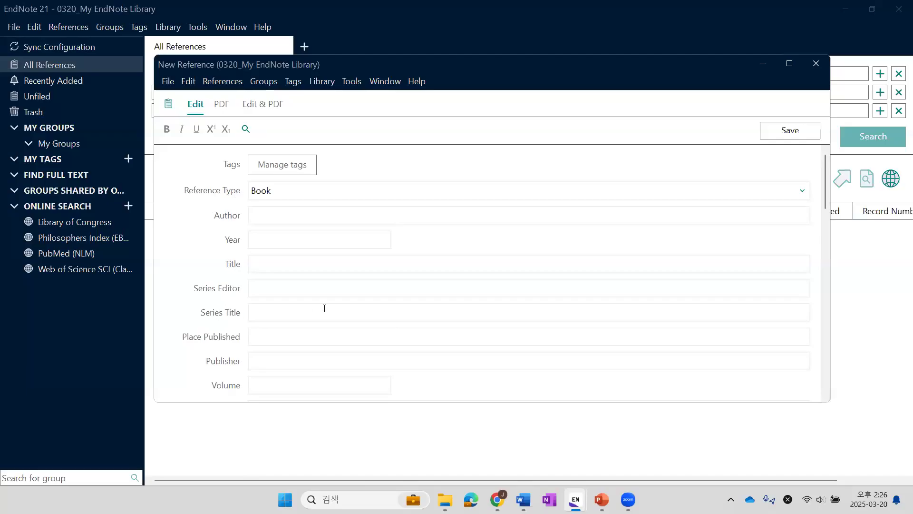
{"action": "left_click", "coordinate": [815, 63]}
{"action": "left_click", "coordinate": [550, 266]}
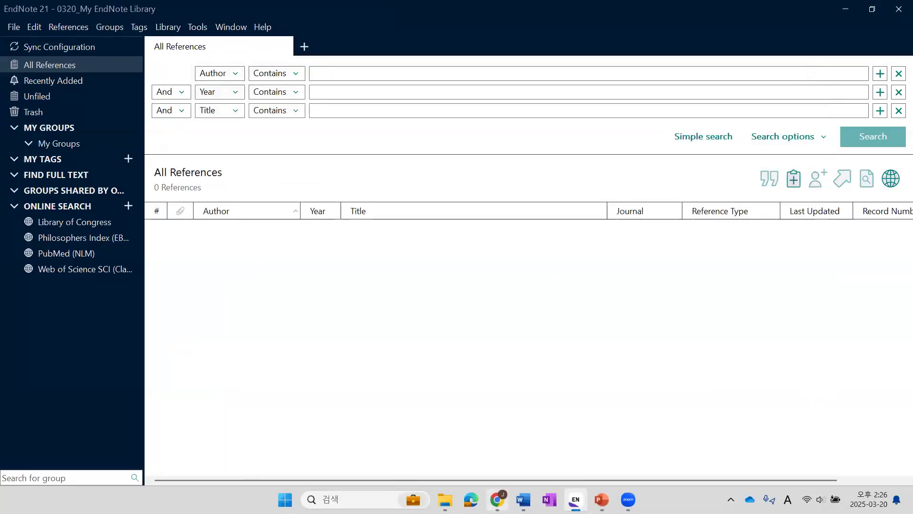
Switch to Chrome and search Google Scholar for "cancer".
{"action": "left_click", "coordinate": [497, 499]}
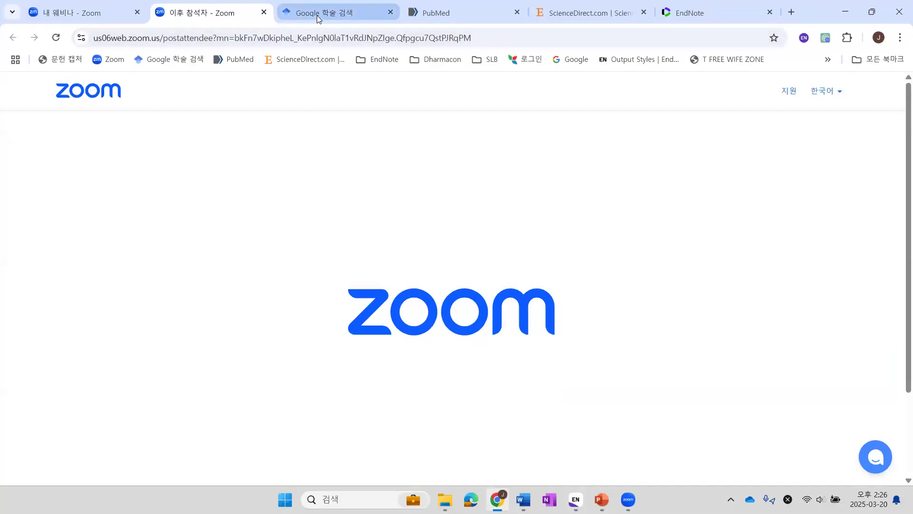
{"action": "left_click", "coordinate": [317, 18]}
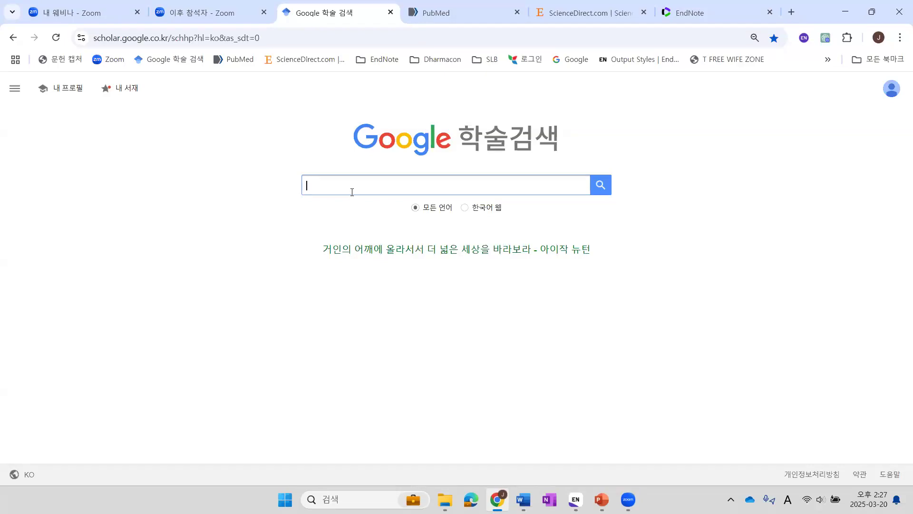
{"action": "type", "text": "cancer"}
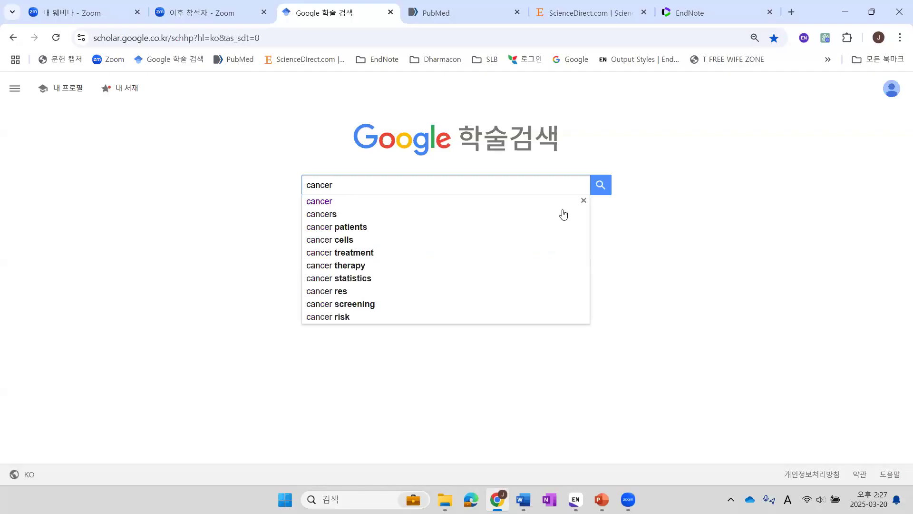
{"action": "left_click", "coordinate": [601, 186]}
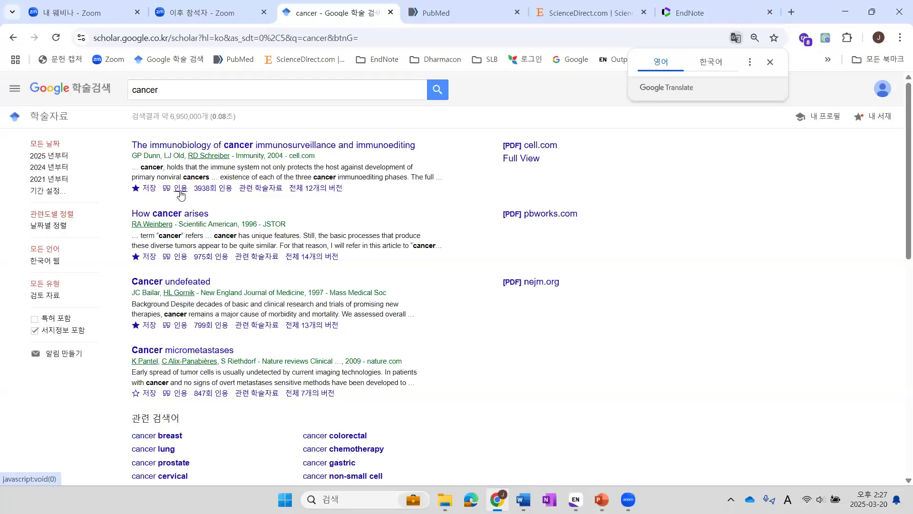
Export the EndNote citation of "The immunobiology of cancer immunosurveillance and immunoediting" into the library, then close the citation window in Scholar.
{"action": "left_click", "coordinate": [181, 190]}
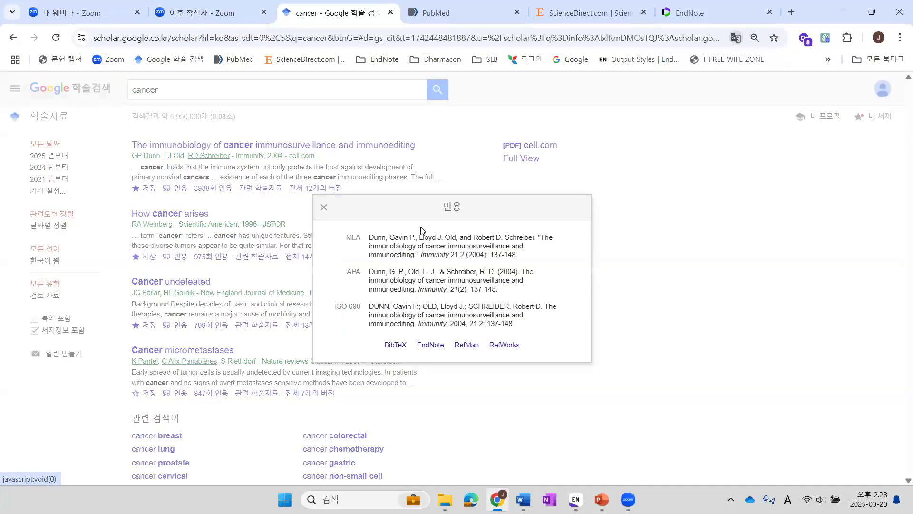
{"action": "left_click", "coordinate": [433, 345]}
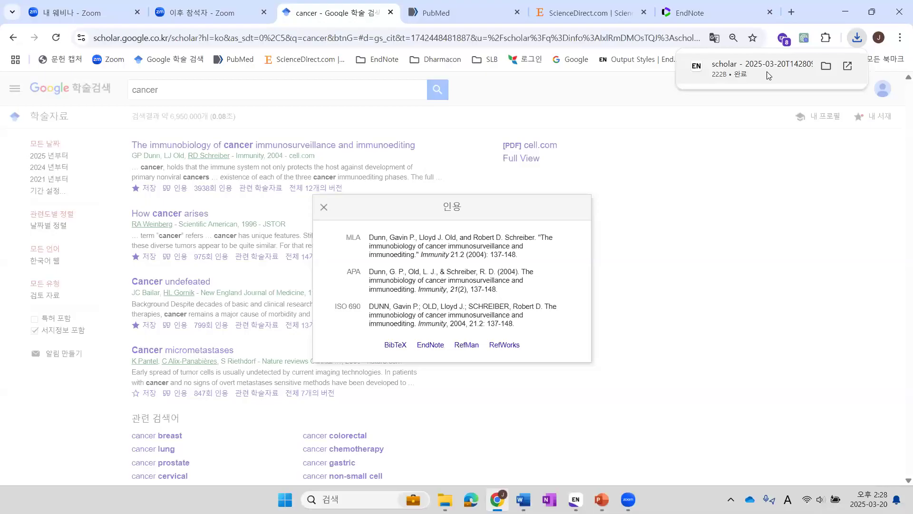
{"action": "left_click", "coordinate": [769, 74]}
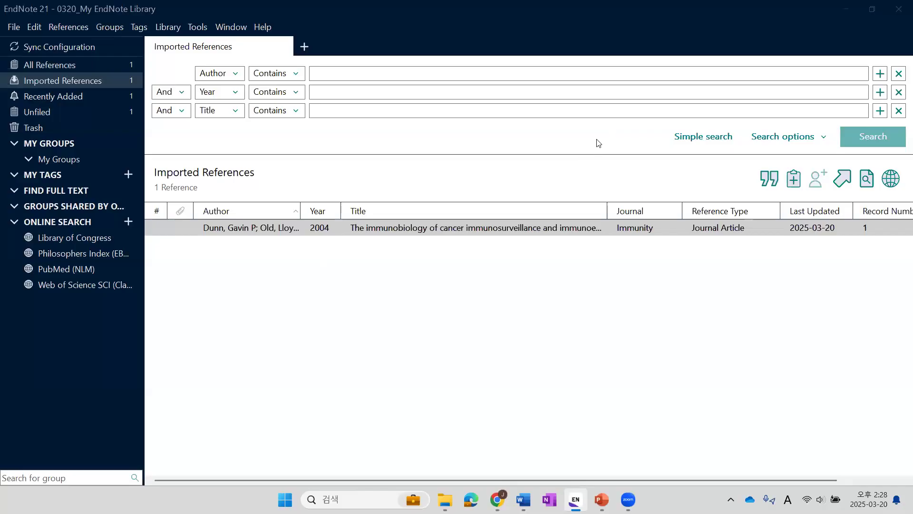
{"action": "left_click", "coordinate": [497, 500]}
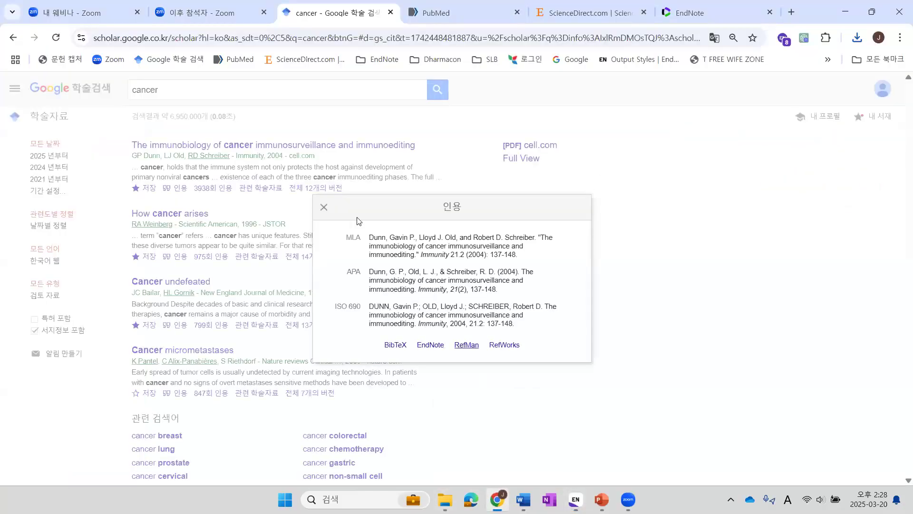
{"action": "left_click", "coordinate": [324, 208]}
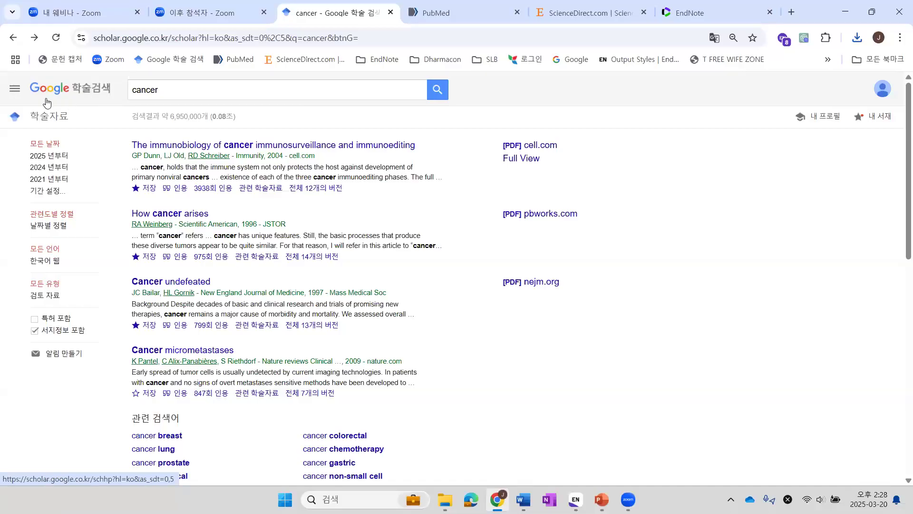
Set Google Scholar's bibliography manager setting to show citation import links for EndNote, and save the settings.
{"action": "left_click", "coordinate": [13, 89]}
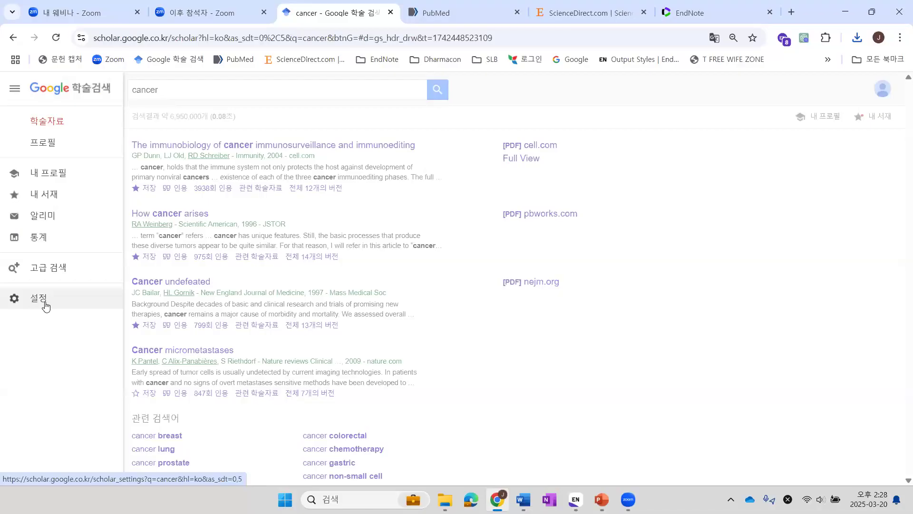
{"action": "left_click", "coordinate": [46, 305]}
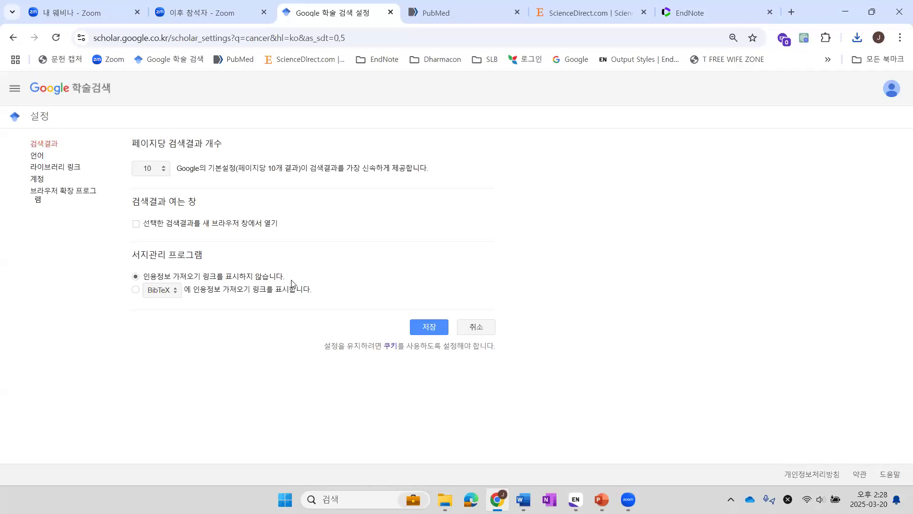
{"action": "left_click", "coordinate": [135, 290]}
{"action": "left_click", "coordinate": [169, 291]}
{"action": "left_click", "coordinate": [178, 310]}
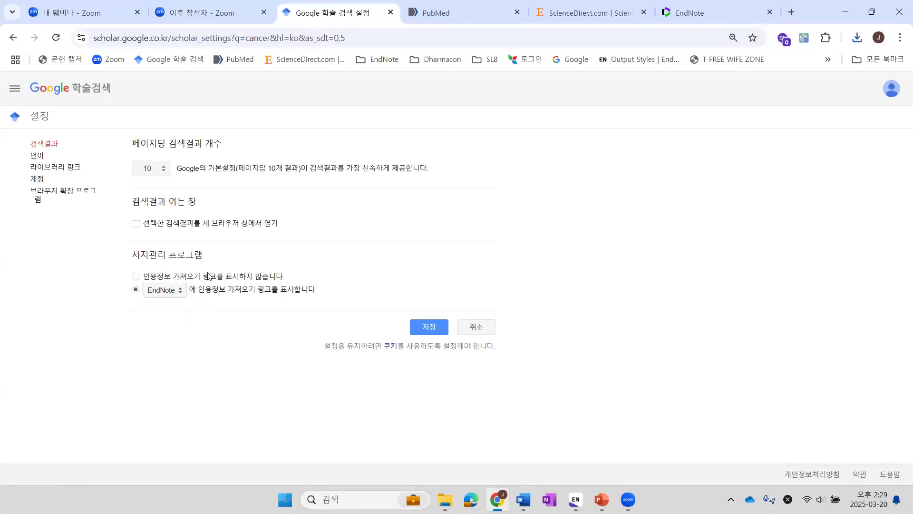
{"action": "left_click", "coordinate": [432, 332]}
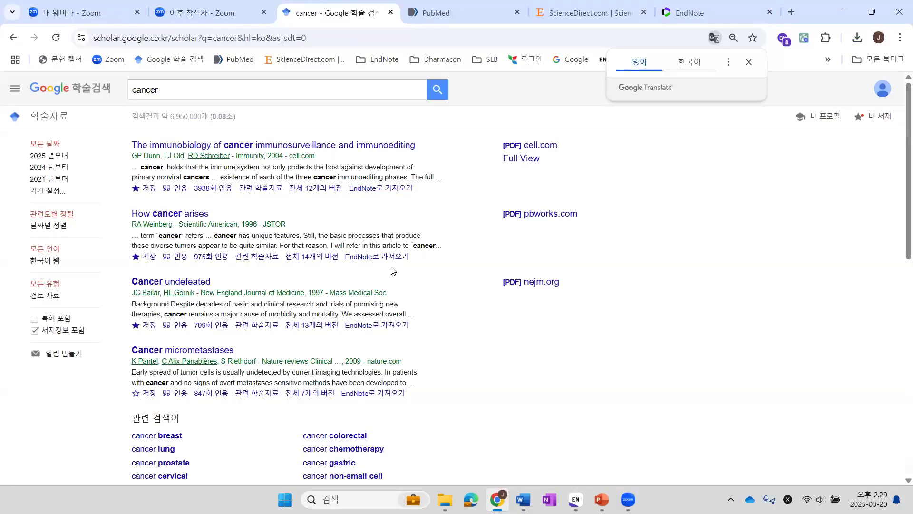
Import "The immunobiology of cancer immunosurveillance and immunoediting" and "Cancer undefeated" into EndNote directly from the Scholar results.
{"action": "left_click", "coordinate": [392, 189]}
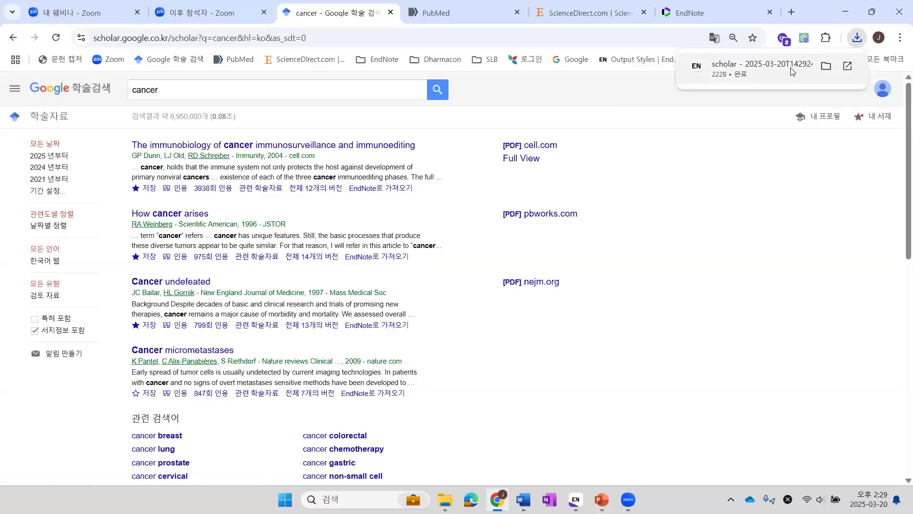
{"action": "left_click", "coordinate": [792, 71]}
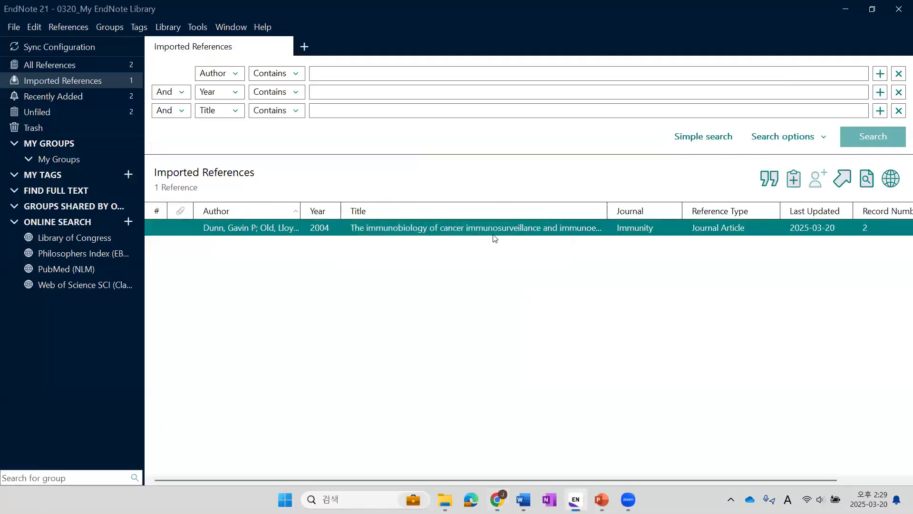
{"action": "left_click", "coordinate": [497, 435]}
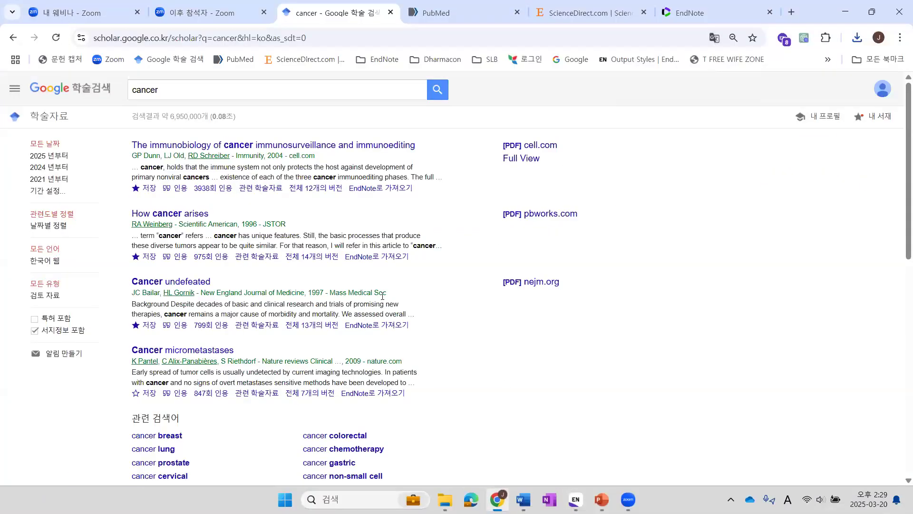
{"action": "left_click", "coordinate": [374, 327]}
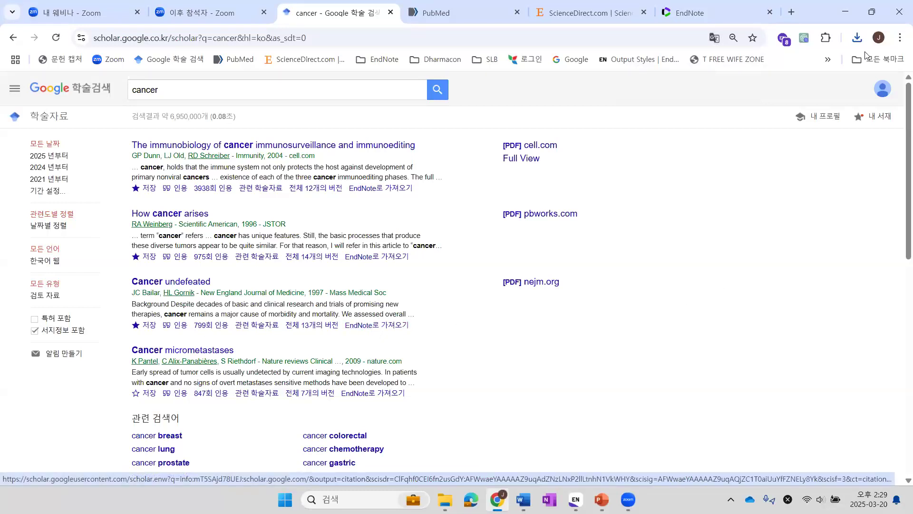
{"action": "left_click", "coordinate": [857, 38]}
{"action": "left_click", "coordinate": [745, 100]}
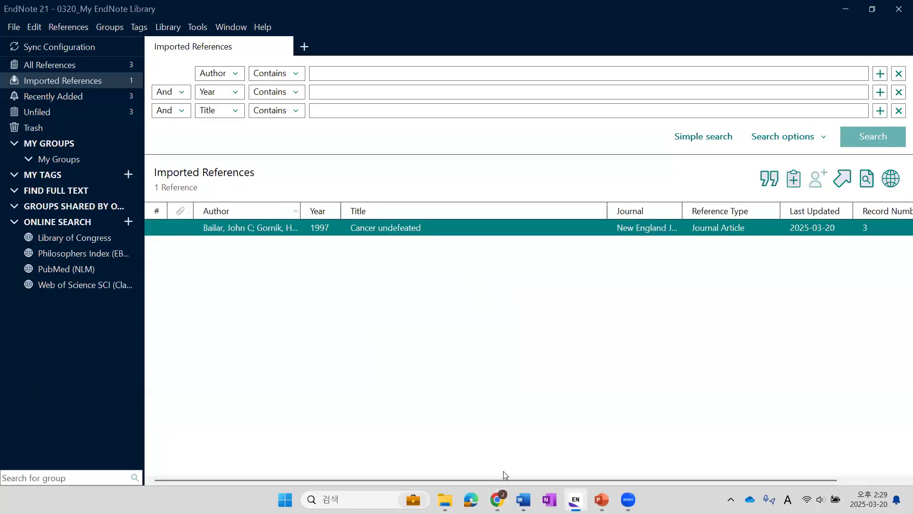
Switch back to Chrome and search PubMed for "cancer".
{"action": "mouse_move", "coordinate": [497, 499]}
{"action": "left_click", "coordinate": [495, 438]}
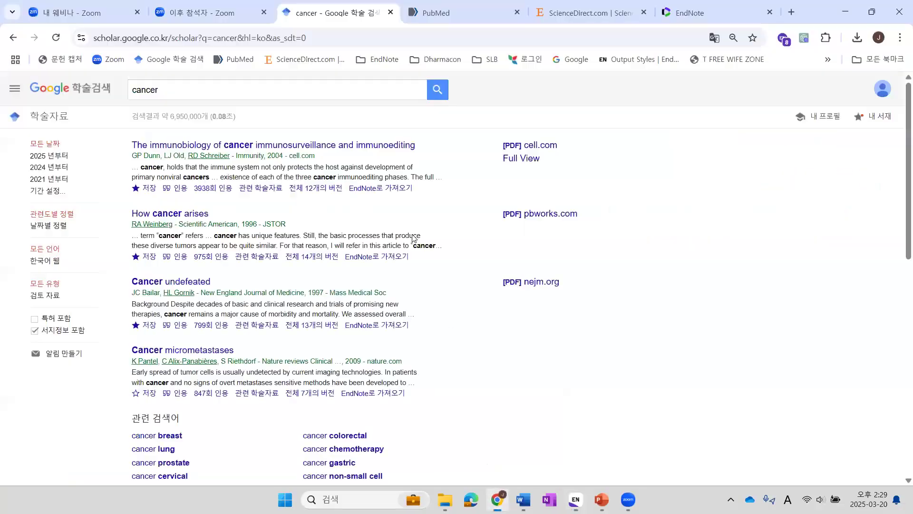
{"action": "left_click", "coordinate": [457, 17]}
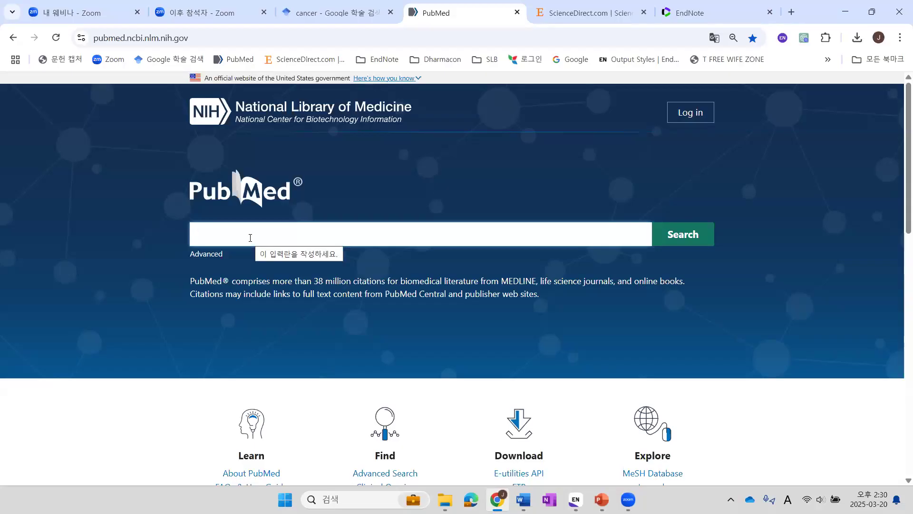
{"action": "type", "text": "caner"}
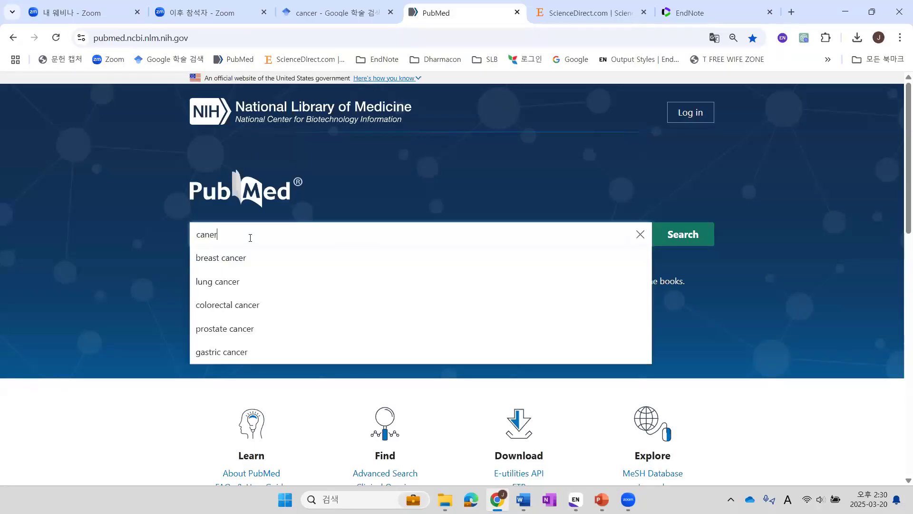
{"action": "key", "text": "BackSpace"}
{"action": "key", "text": "BackSpace"}
{"action": "type", "text": "cer"}
{"action": "left_click", "coordinate": [678, 241]}
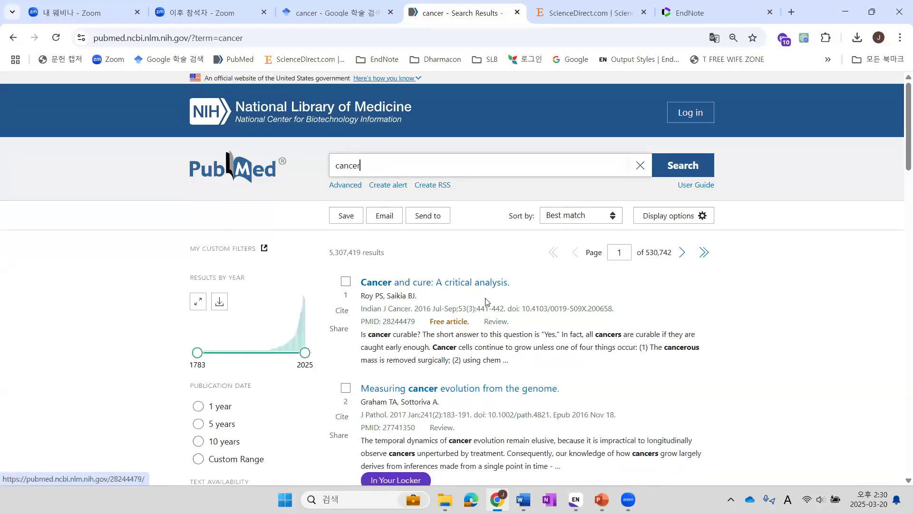
Select the first four articles in the PubMed search results.
{"action": "scroll", "coordinate": [485, 301], "scroll_direction": "down", "scroll_amount": 2}
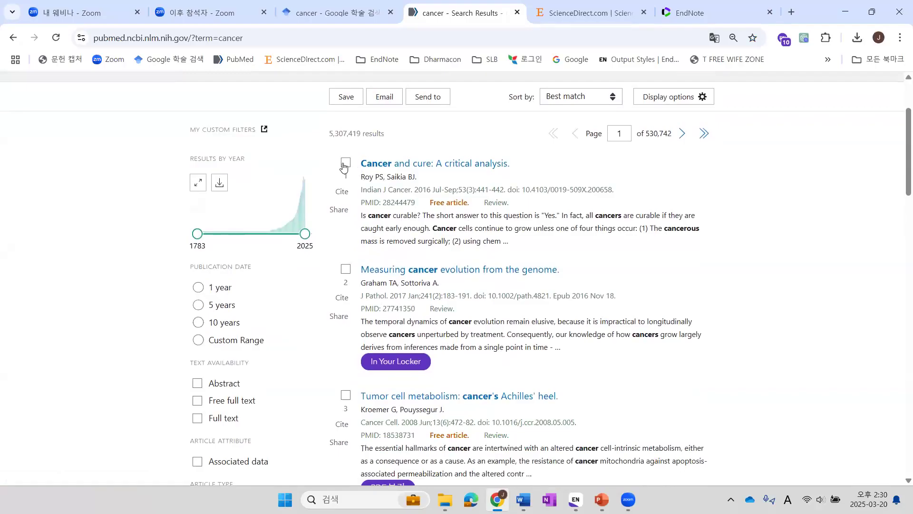
{"action": "left_click", "coordinate": [345, 165]}
{"action": "left_click", "coordinate": [346, 269]}
{"action": "left_click", "coordinate": [346, 395]}
{"action": "scroll", "coordinate": [348, 408], "scroll_direction": "down", "scroll_amount": 2}
{"action": "left_click", "coordinate": [346, 402]}
{"action": "scroll", "coordinate": [408, 415], "scroll_direction": "up", "scroll_amount": 2}
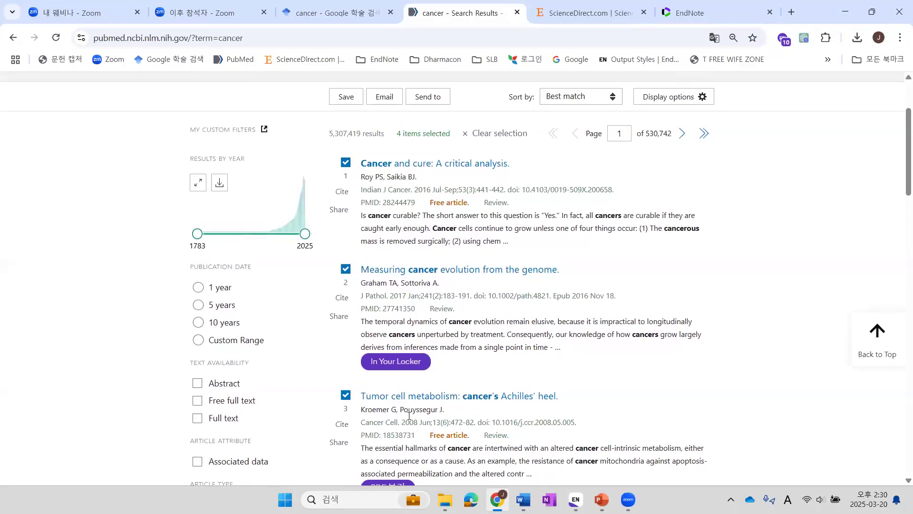
Send the four selected PubMed articles to a citation manager file and open the downloaded .nbib file in EndNote.
{"action": "scroll", "coordinate": [457, 189], "scroll_direction": "up", "scroll_amount": 1}
{"action": "left_click", "coordinate": [438, 157]}
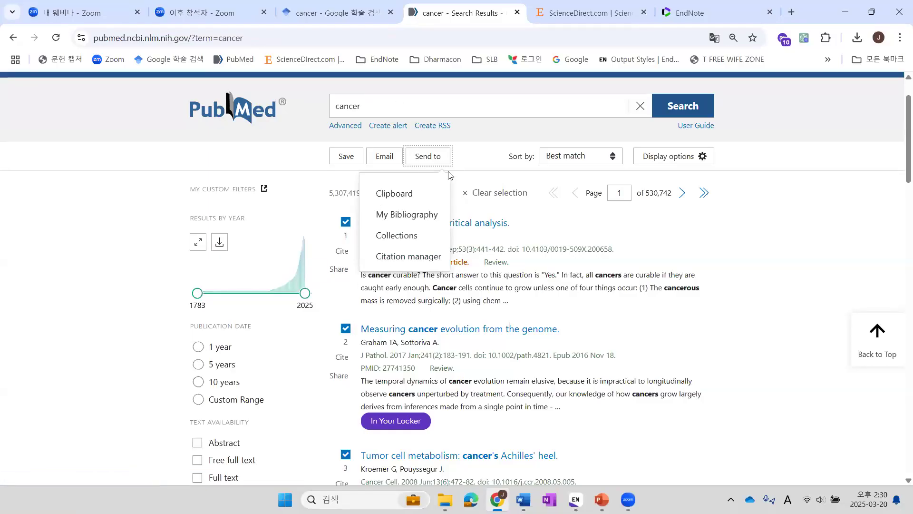
{"action": "left_click", "coordinate": [423, 258]}
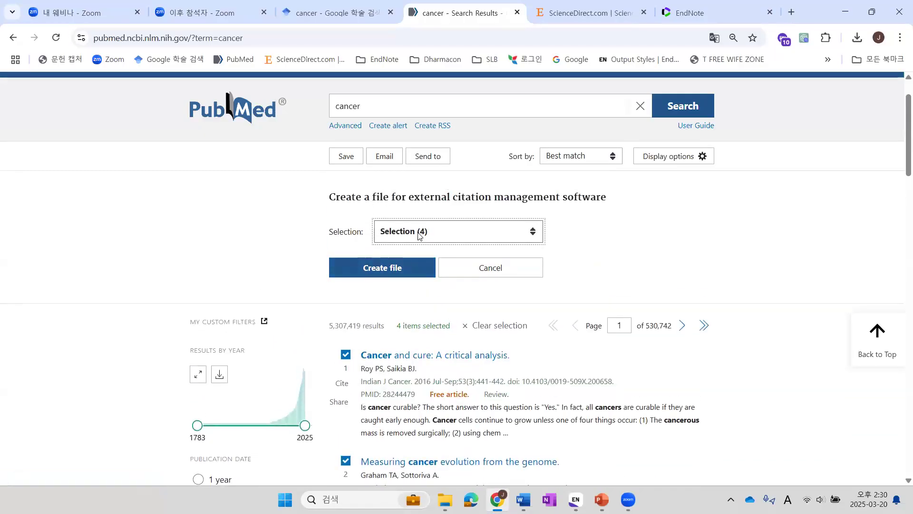
{"action": "left_click", "coordinate": [398, 273]}
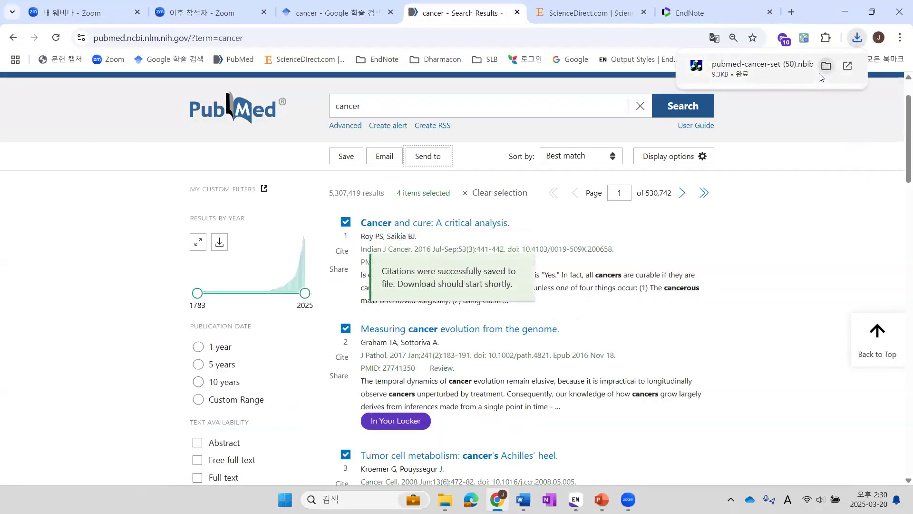
{"action": "left_click", "coordinate": [775, 75]}
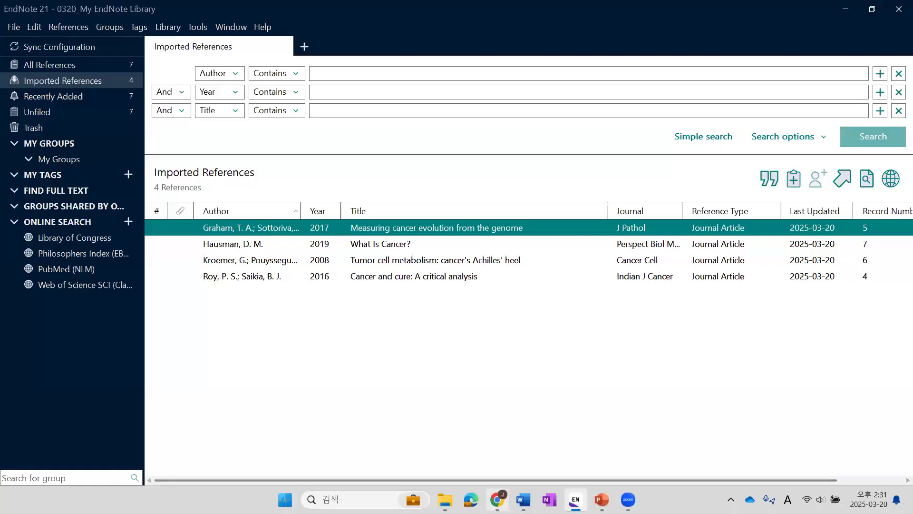
Switch to Chrome and search ScienceDirect for articles with the term "cancer".
{"action": "left_click", "coordinate": [497, 500]}
{"action": "left_click", "coordinate": [577, 14]}
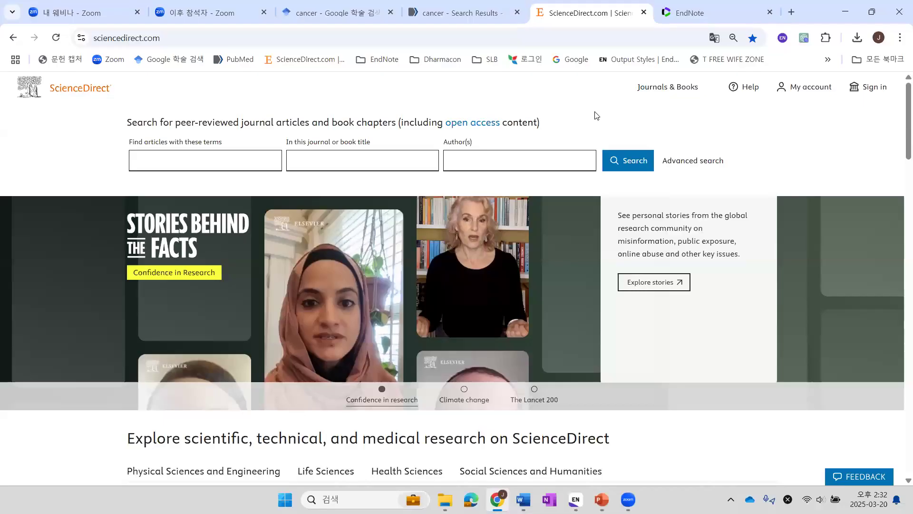
{"action": "left_click", "coordinate": [187, 165]}
{"action": "left_click", "coordinate": [187, 166]}
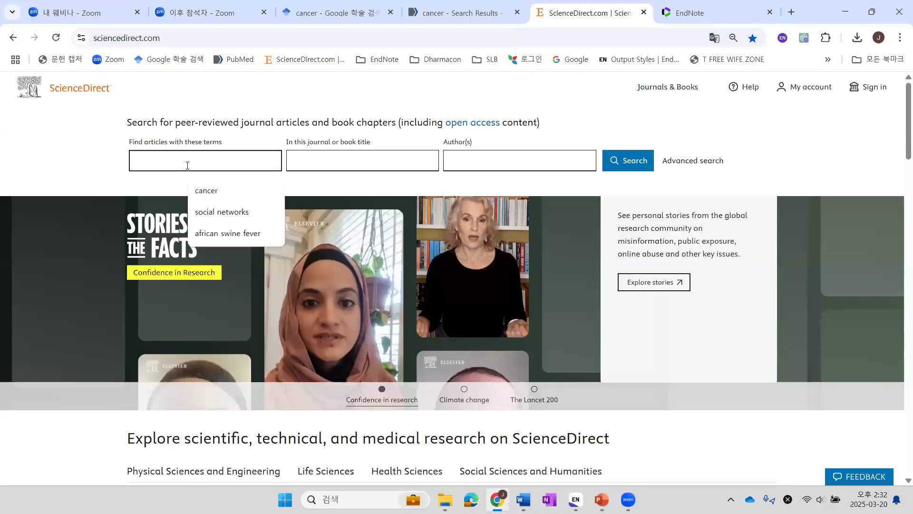
{"action": "left_click", "coordinate": [231, 190]}
{"action": "left_click", "coordinate": [644, 167]}
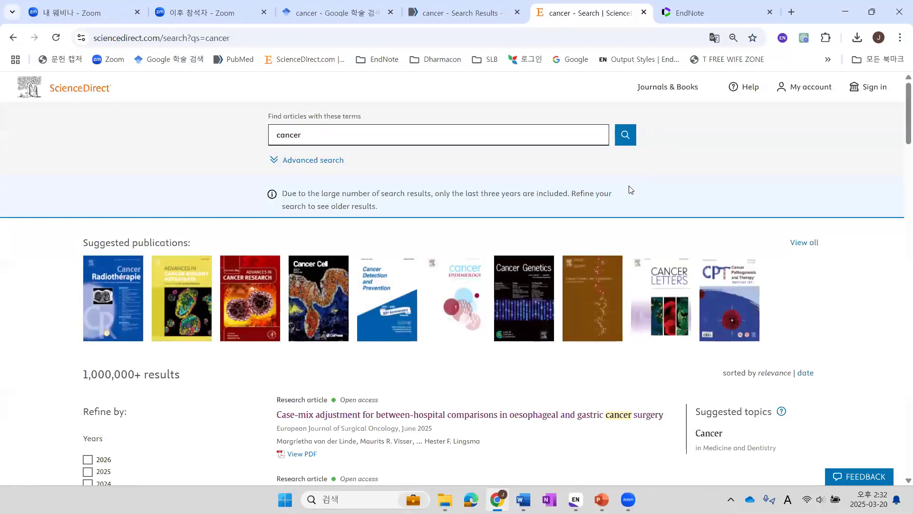
Open the ScienceDirect article "Case-mix adjustment for between-hospital comparisons in oesophageal and gastric cancer surgery".
{"action": "scroll", "coordinate": [536, 306], "scroll_direction": "down", "scroll_amount": 3}
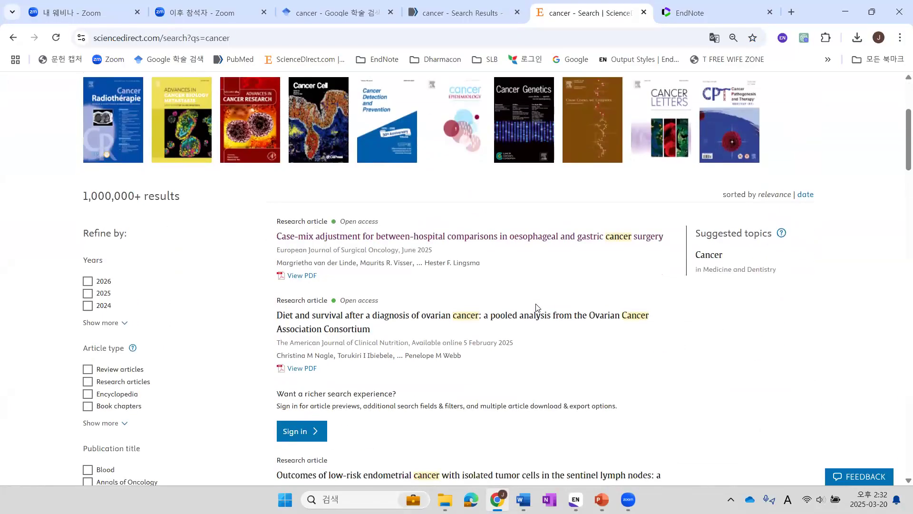
{"action": "left_click", "coordinate": [490, 238]}
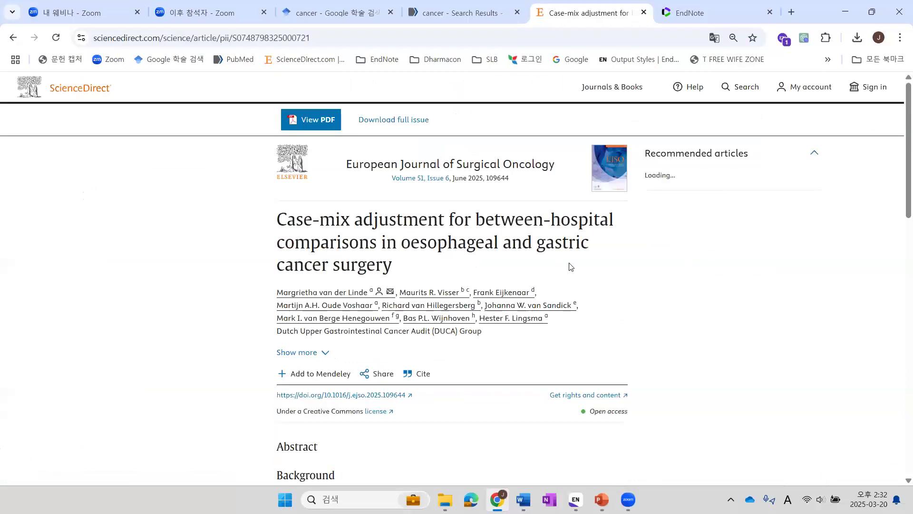
{"action": "scroll", "coordinate": [571, 267], "scroll_direction": "down", "scroll_amount": 2}
{"action": "scroll", "coordinate": [572, 267], "scroll_direction": "up", "scroll_amount": 2}
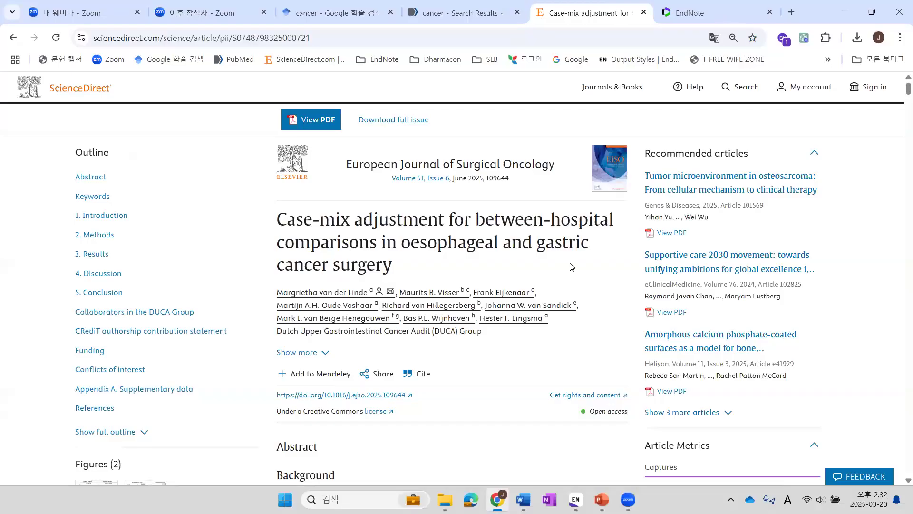
{"action": "scroll", "coordinate": [572, 268], "scroll_direction": "down", "scroll_amount": 1}
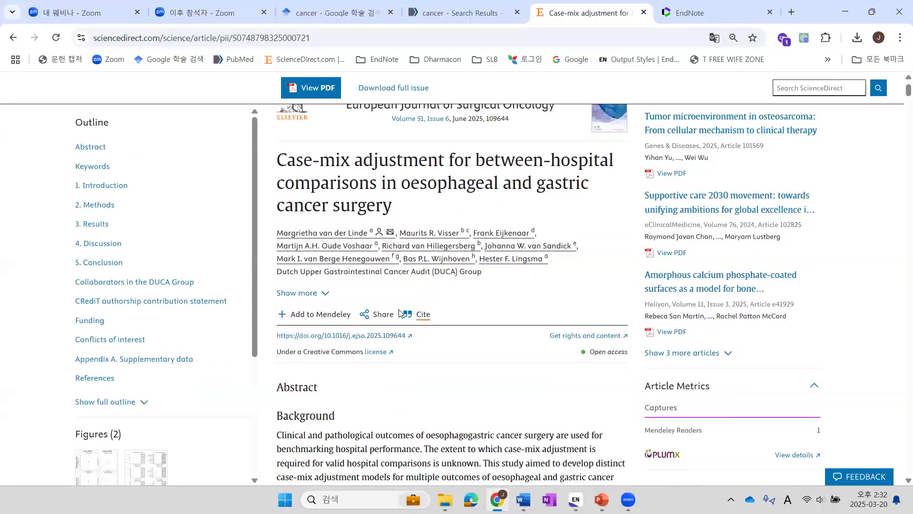
Export the article's citation to RIS and open the downloaded file in EndNote.
{"action": "left_click", "coordinate": [427, 318]}
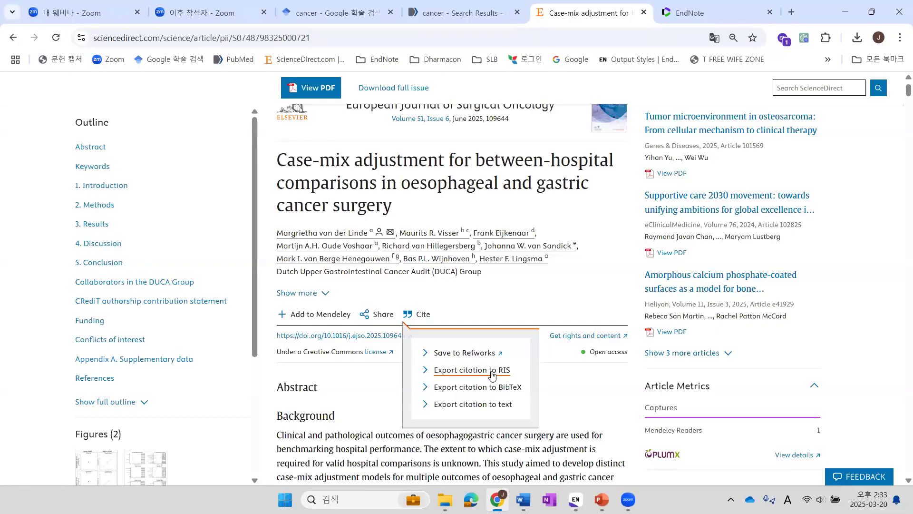
{"action": "left_click", "coordinate": [492, 376]}
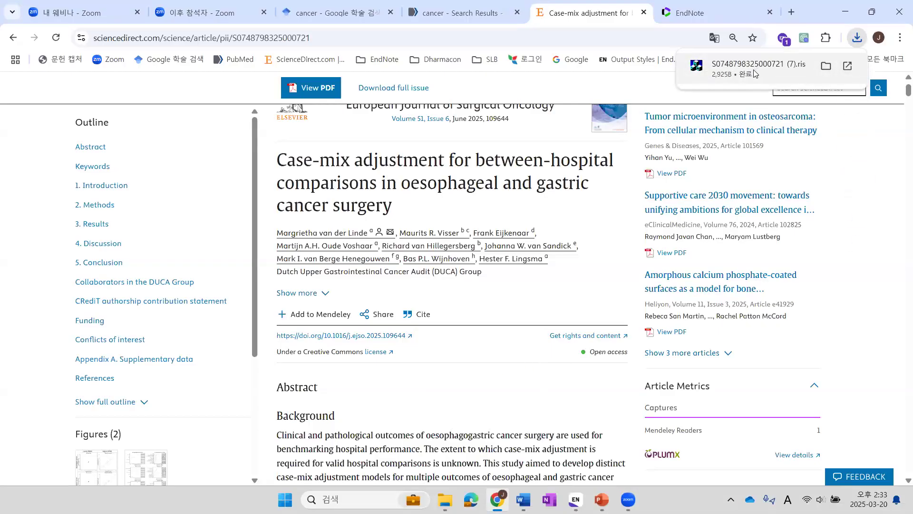
{"action": "left_click", "coordinate": [758, 71]}
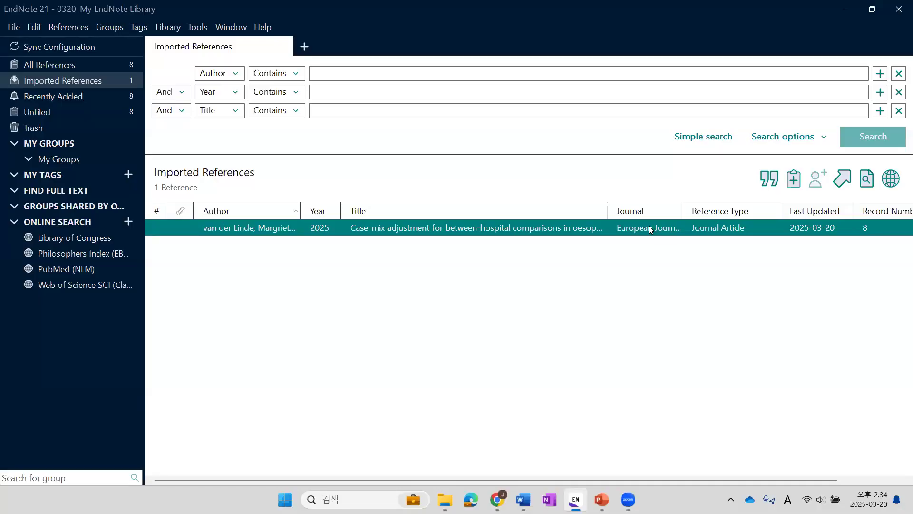
Open the imported case-mix adjustment reference, enlarge its summary area, and examine its bibliographic fields in the edit view.
{"action": "double_click", "coordinate": [597, 230]}
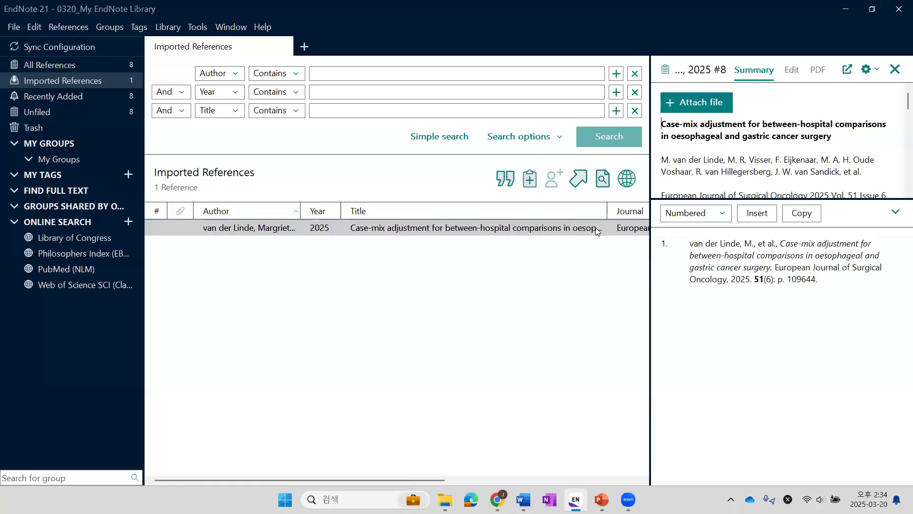
{"action": "left_click_drag", "start_coordinate": [826, 199], "coordinate": [818, 334]}
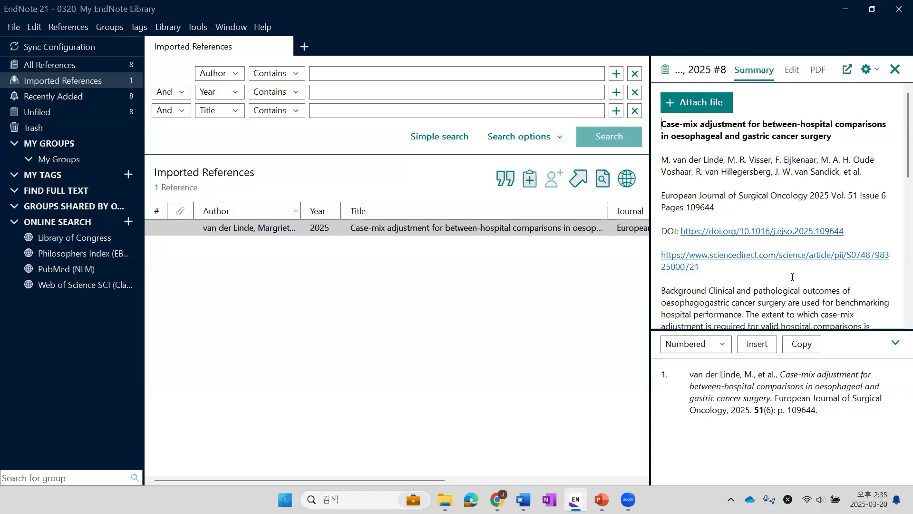
{"action": "left_click", "coordinate": [793, 73]}
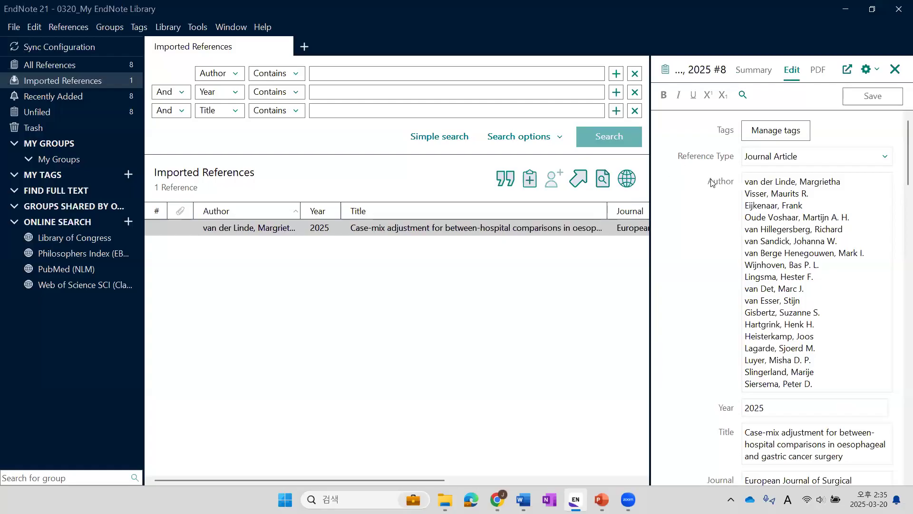
{"action": "scroll", "coordinate": [702, 237], "scroll_direction": "down", "scroll_amount": 1}
{"action": "scroll", "coordinate": [701, 242], "scroll_direction": "down", "scroll_amount": 6}
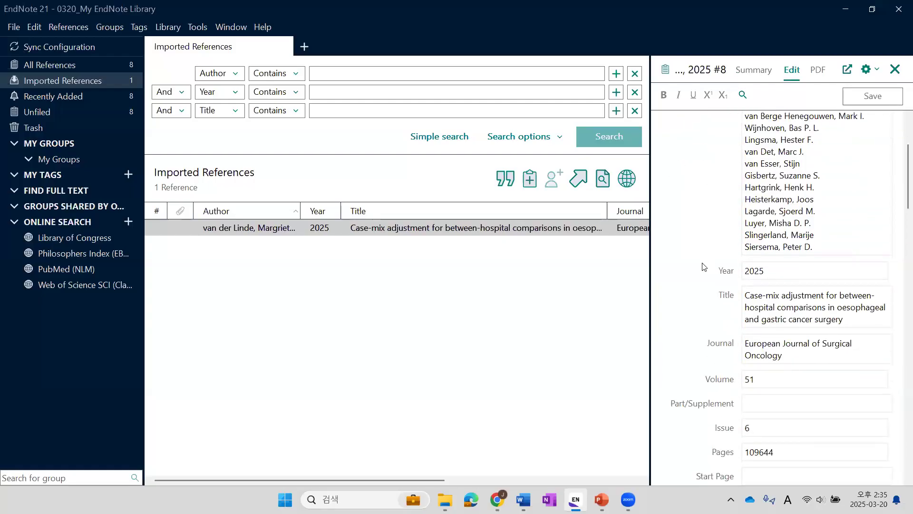
{"action": "scroll", "coordinate": [701, 267], "scroll_direction": "down", "scroll_amount": 4}
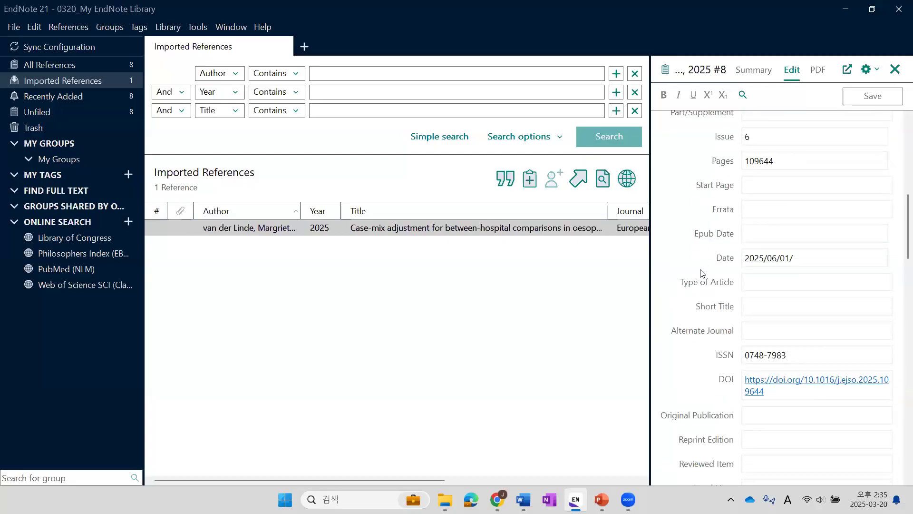
{"action": "scroll", "coordinate": [701, 283], "scroll_direction": "up", "scroll_amount": 10}
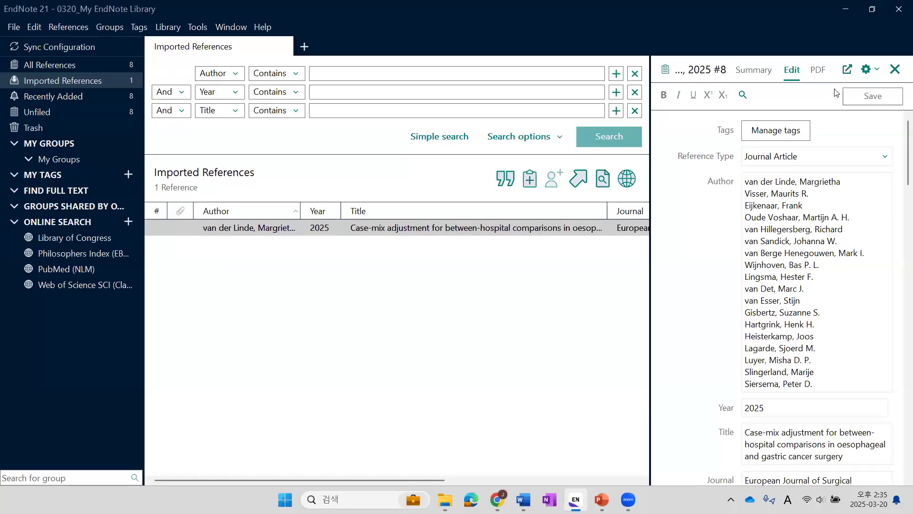
View the case-mix reference's PDF attachments, then start a folder import with "PDF 1 (cancer)" inside "EN 교육용" as the source folder.
{"action": "left_click", "coordinate": [819, 72]}
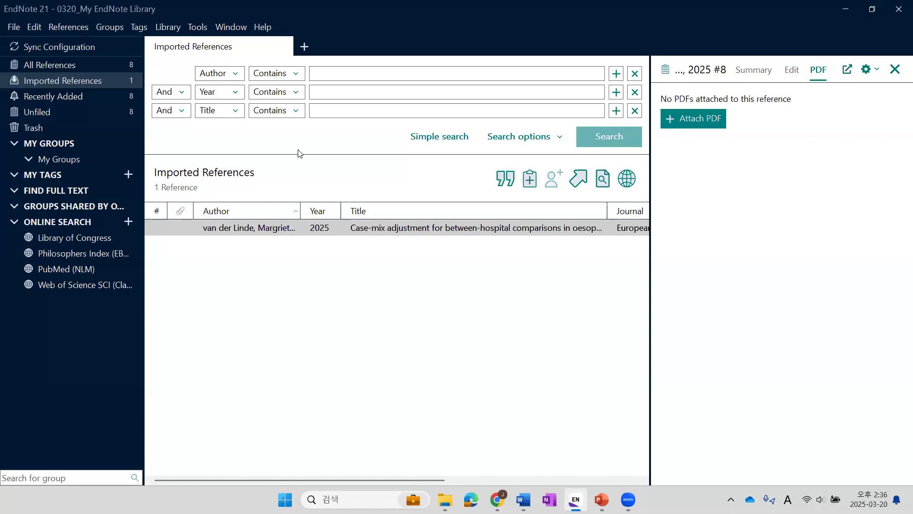
{"action": "left_click", "coordinate": [14, 29]}
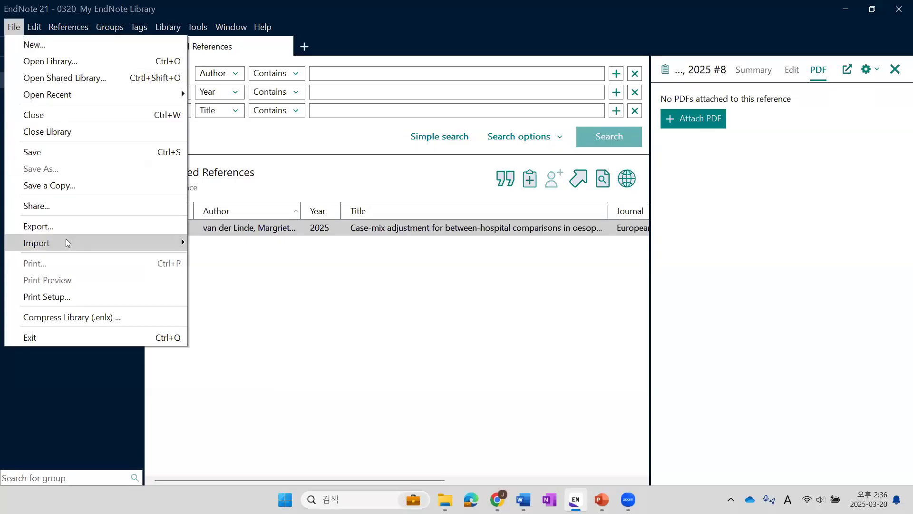
{"action": "mouse_move", "coordinate": [71, 243]}
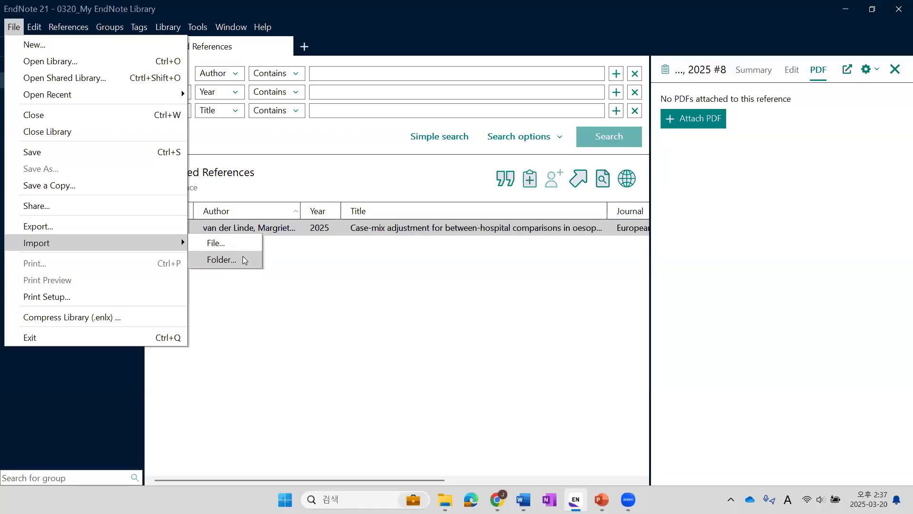
{"action": "left_click", "coordinate": [255, 260]}
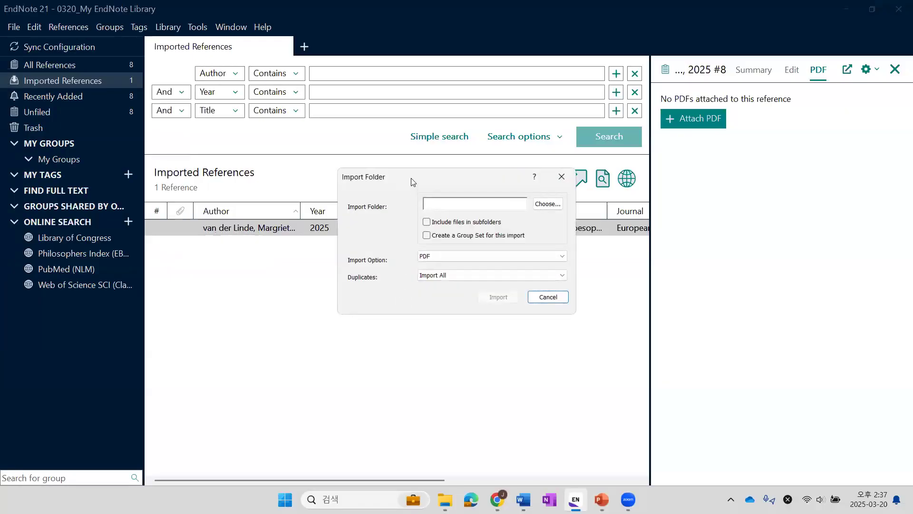
{"action": "left_click_drag", "start_coordinate": [408, 177], "coordinate": [373, 161]}
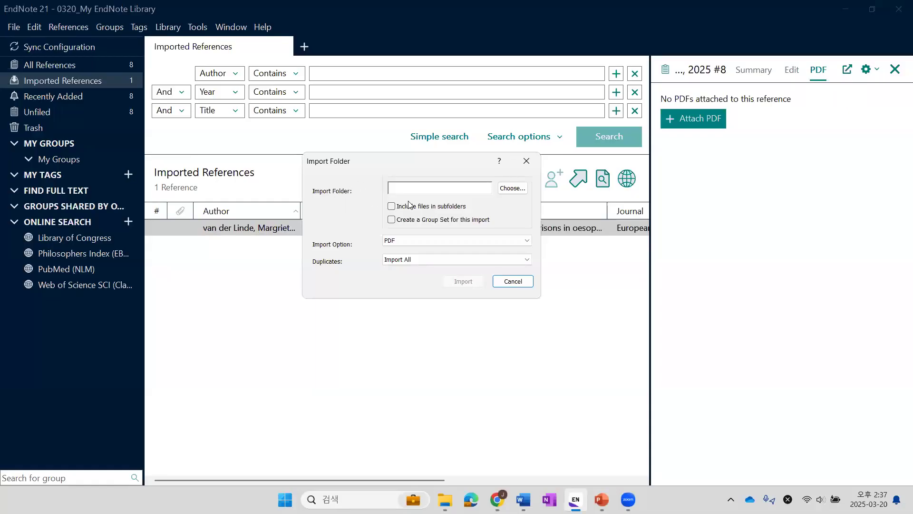
{"action": "left_click", "coordinate": [512, 190]}
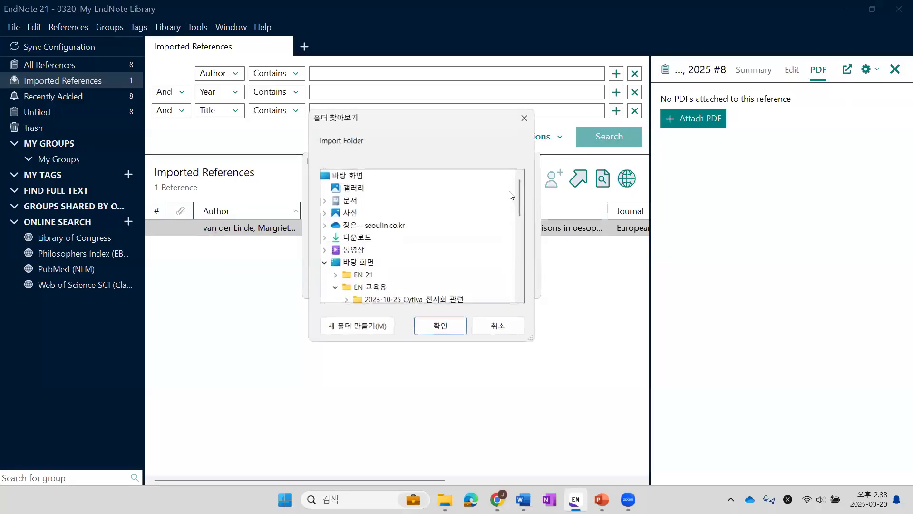
{"action": "scroll", "coordinate": [417, 259], "scroll_direction": "down", "scroll_amount": 2}
{"action": "left_click", "coordinate": [398, 265]}
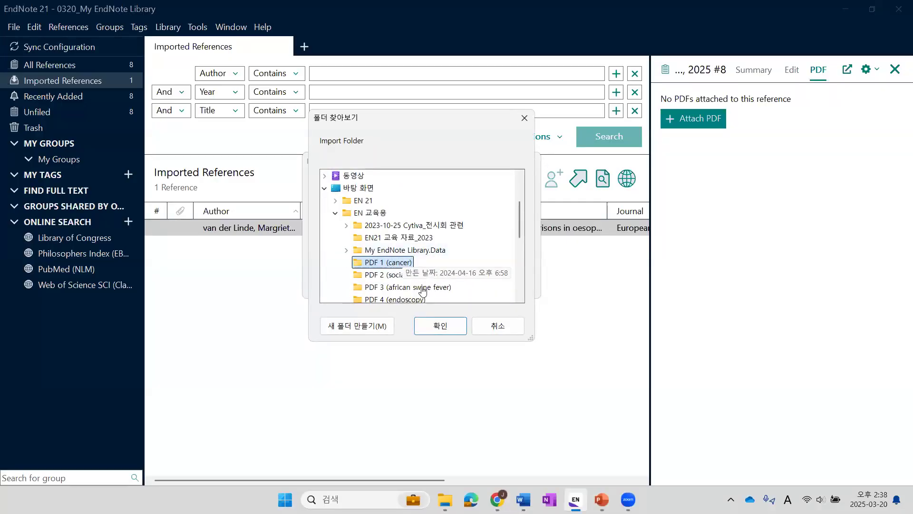
{"action": "left_click", "coordinate": [444, 329]}
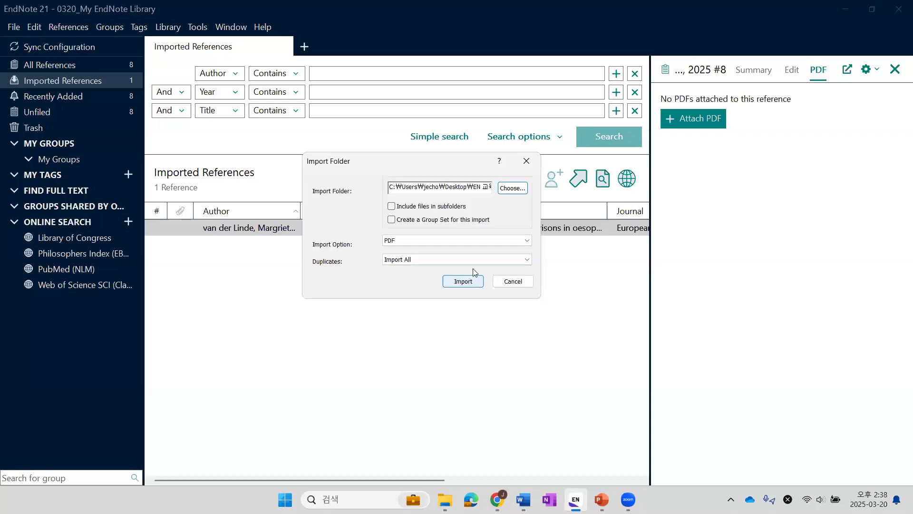
Keep PDF as the import option and Import All for duplicates, and import the chosen folder.
{"action": "left_click", "coordinate": [517, 242]}
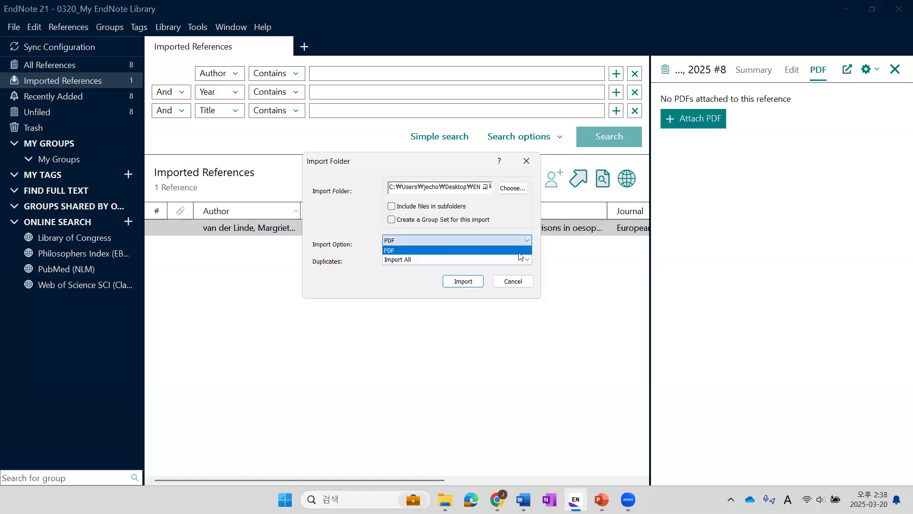
{"action": "left_click", "coordinate": [516, 227]}
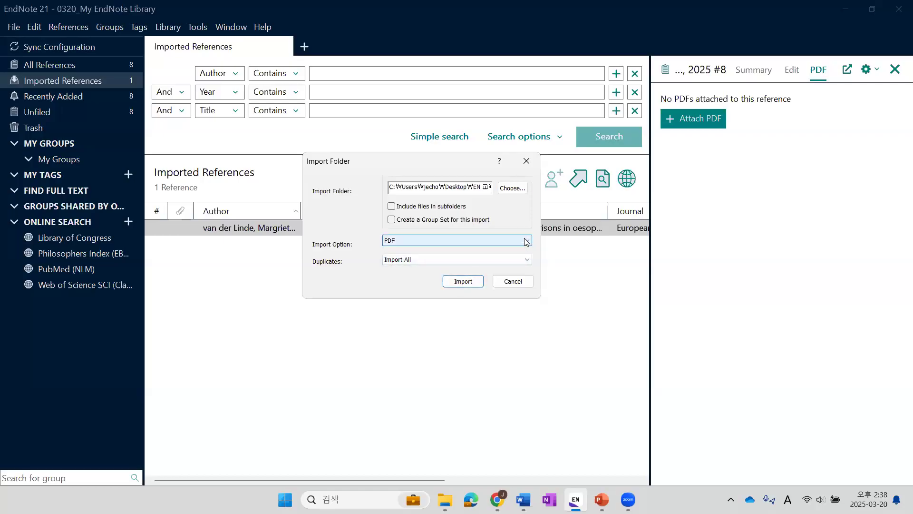
{"action": "left_click", "coordinate": [464, 281]}
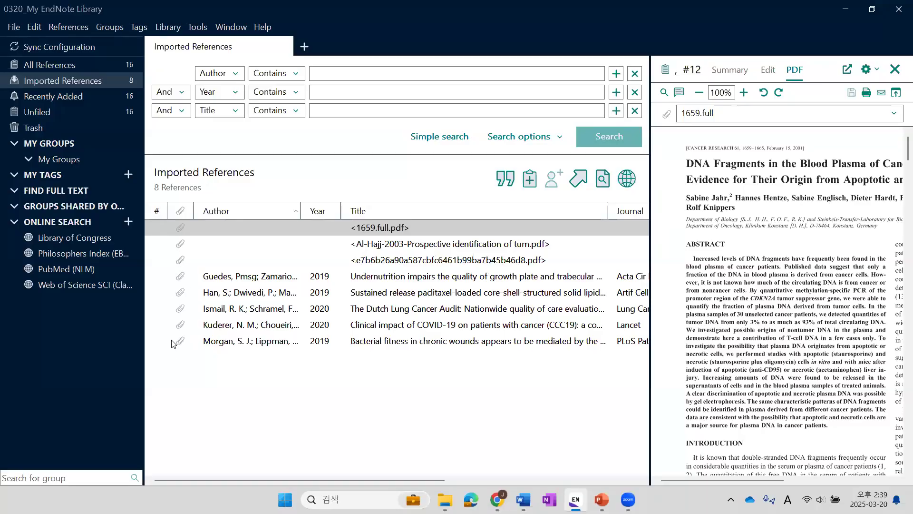
Examine the bibliographic fields and attached PDFs of the imported chronic wounds, Dutch Lung Cancer Audit and undernutrition references.
{"action": "left_click", "coordinate": [412, 343]}
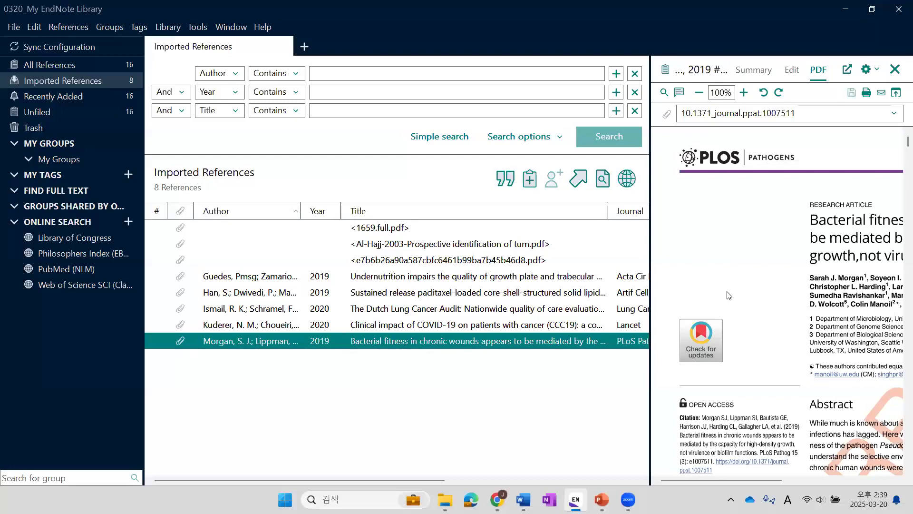
{"action": "left_click", "coordinate": [793, 72]}
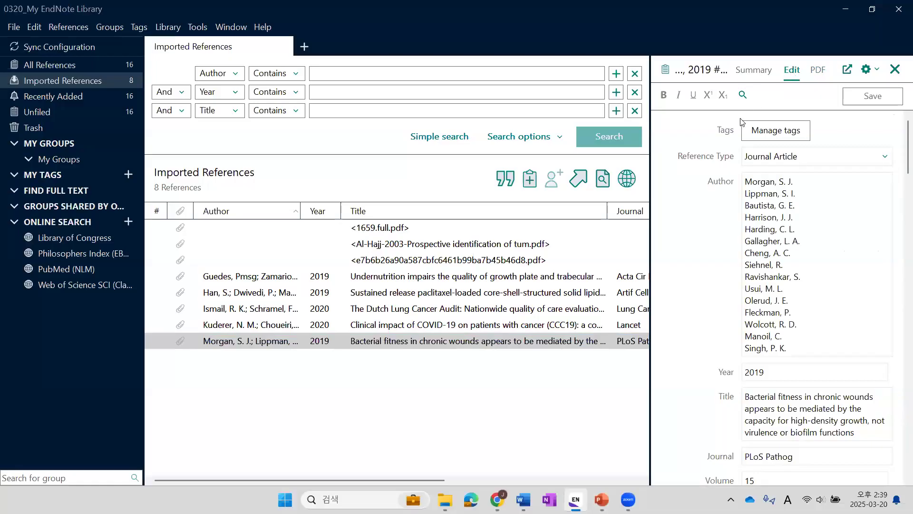
{"action": "left_click", "coordinate": [520, 310]}
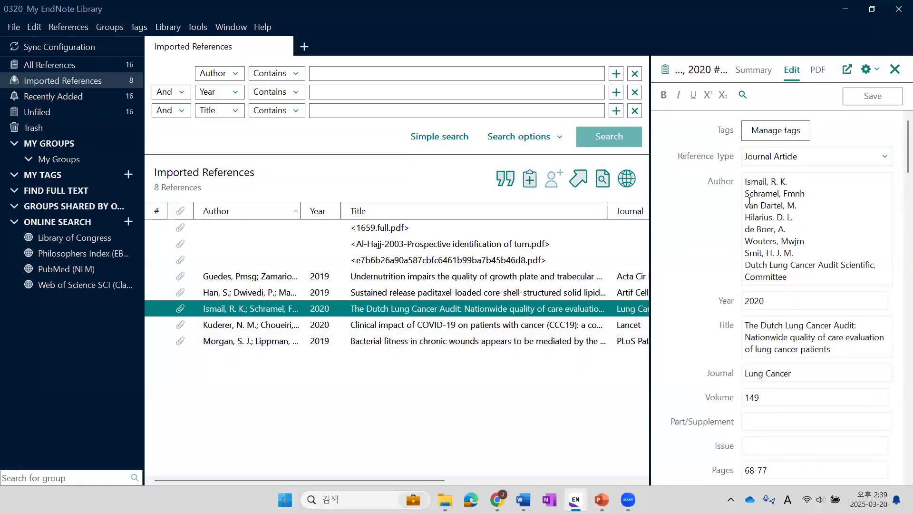
{"action": "left_click", "coordinate": [819, 70]}
{"action": "left_click", "coordinate": [551, 281]}
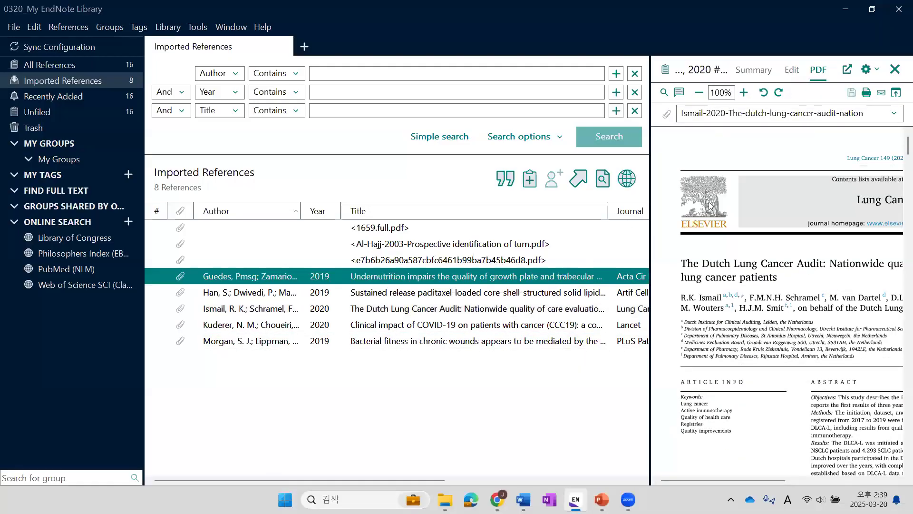
{"action": "left_click", "coordinate": [791, 71]}
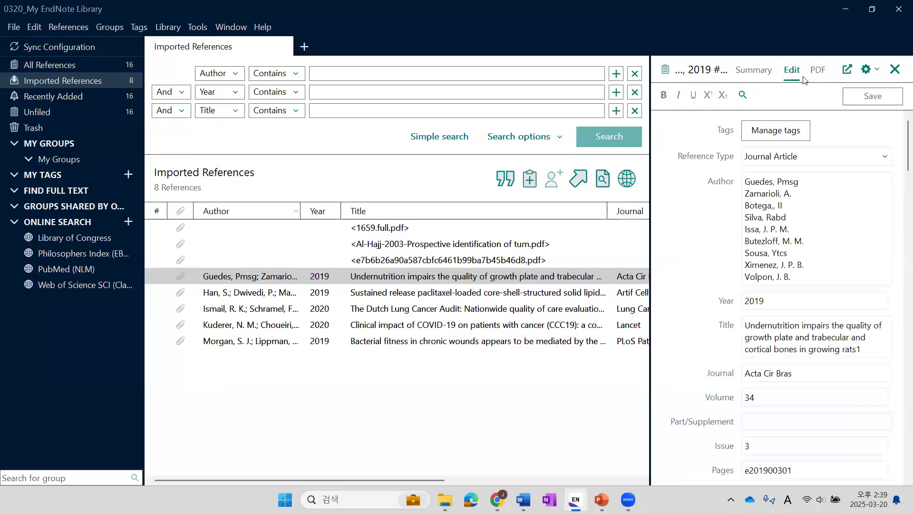
{"action": "left_click", "coordinate": [818, 70]}
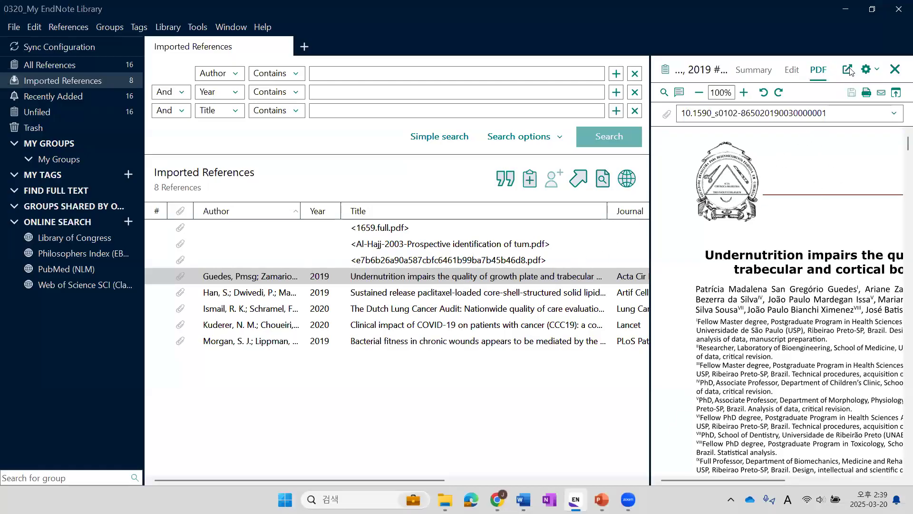
{"action": "left_click", "coordinate": [794, 74]}
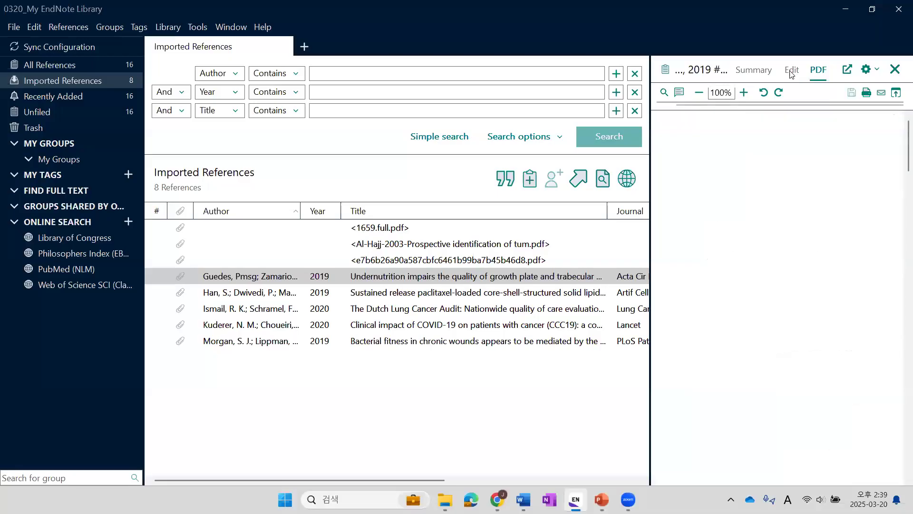
{"action": "left_click", "coordinate": [818, 71]}
Compare the references titled only by PDF file name with the complete ones, check the last one's bibliographic fields, and close the reference details.
{"action": "left_click", "coordinate": [507, 244]}
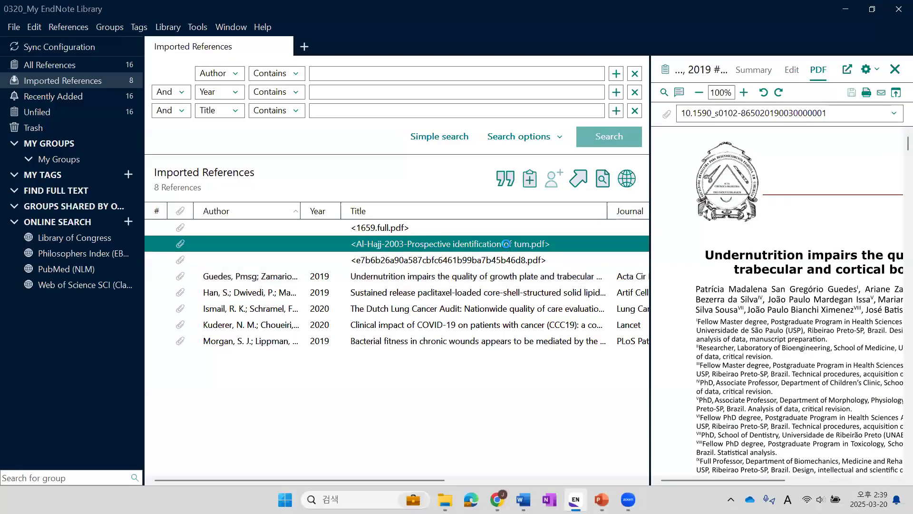
{"action": "left_click", "coordinate": [550, 227]}
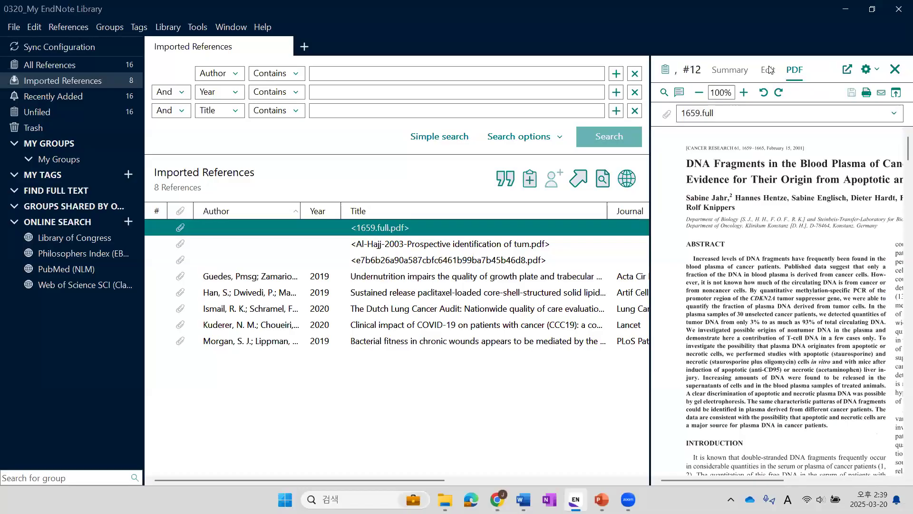
{"action": "left_click", "coordinate": [769, 70]}
{"action": "left_click", "coordinate": [795, 71]}
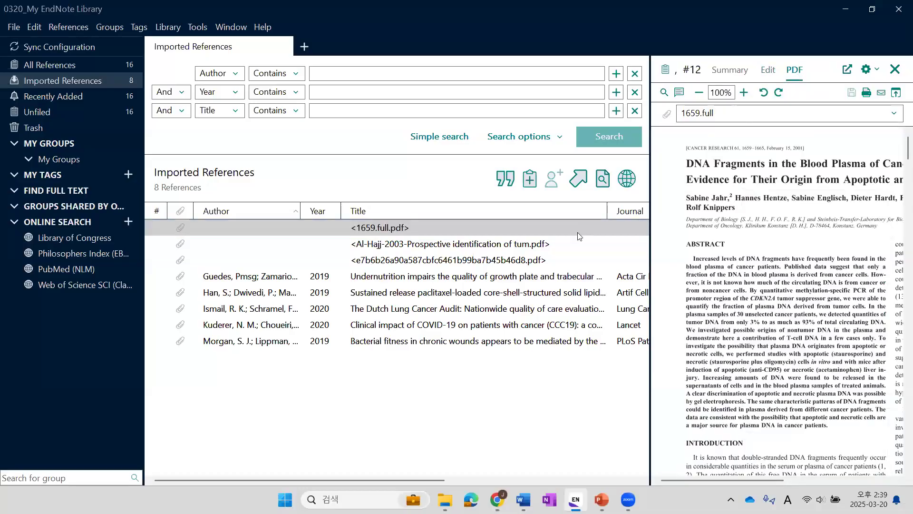
{"action": "left_click", "coordinate": [533, 266]}
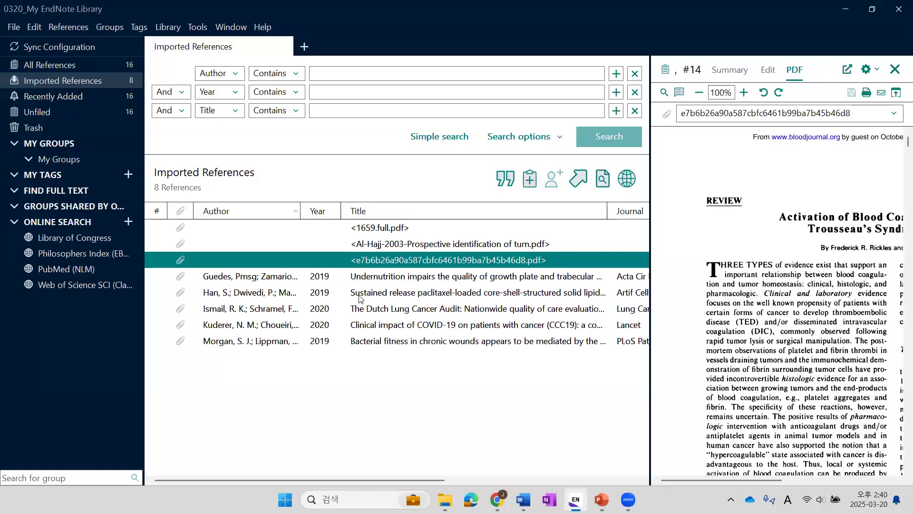
{"action": "left_click", "coordinate": [447, 311]}
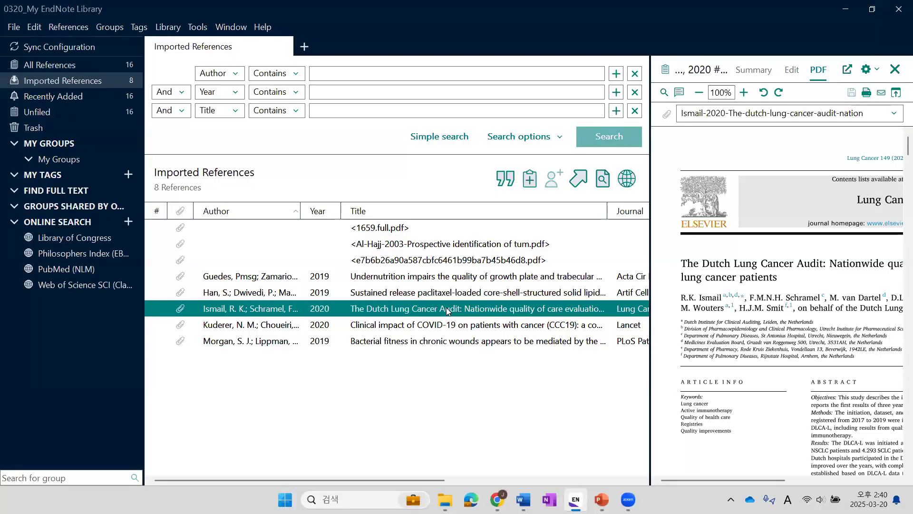
{"action": "left_click", "coordinate": [442, 279]}
{"action": "left_click", "coordinate": [442, 264]}
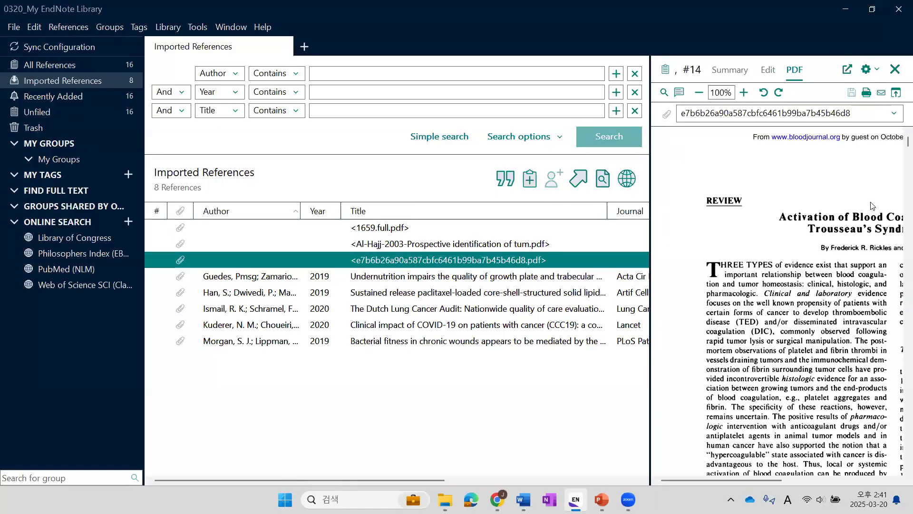
{"action": "left_click", "coordinate": [768, 71]}
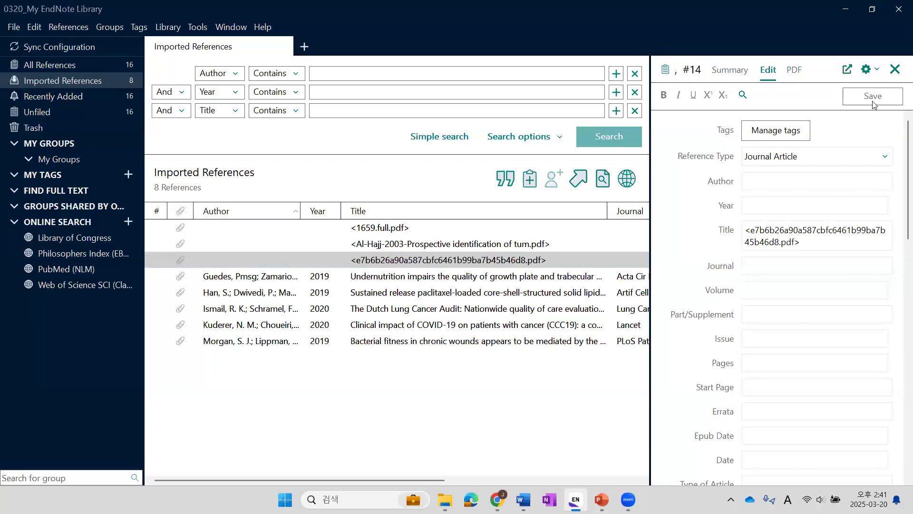
{"action": "left_click", "coordinate": [896, 71]}
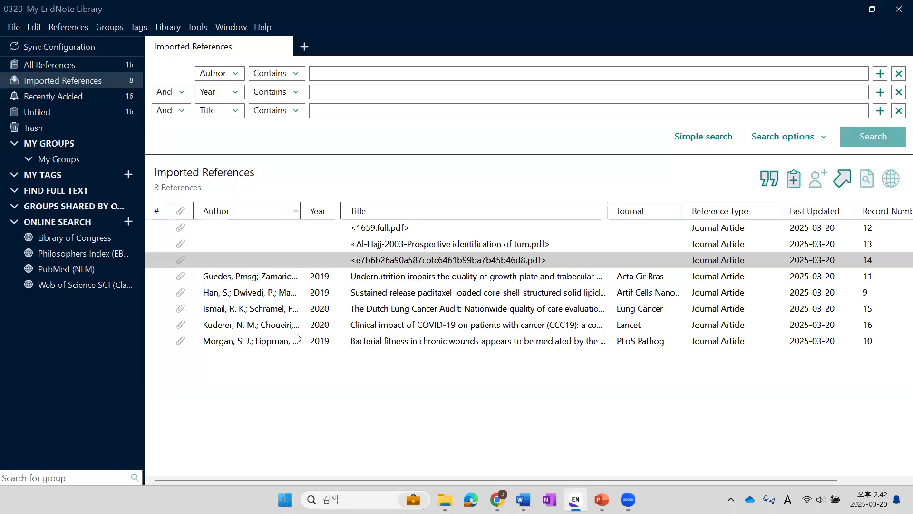
Show all references in the library and look through the complete list.
{"action": "left_click", "coordinate": [104, 67]}
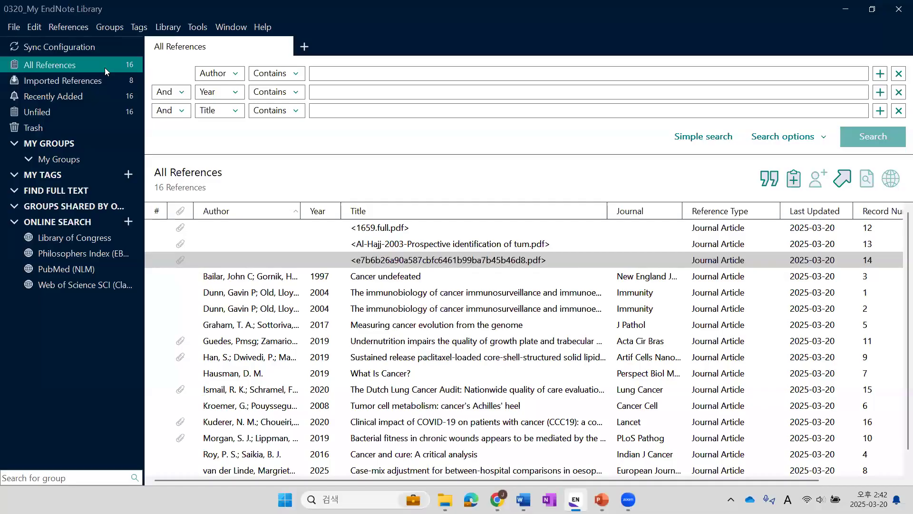
{"action": "scroll", "coordinate": [412, 311], "scroll_direction": "down", "scroll_amount": 1}
{"action": "scroll", "coordinate": [418, 350], "scroll_direction": "up", "scroll_amount": 1}
View the online search forms for Library of Congress, Philosophers Index (EBSCO) and PubMed (NLM).
{"action": "left_click", "coordinate": [85, 237]}
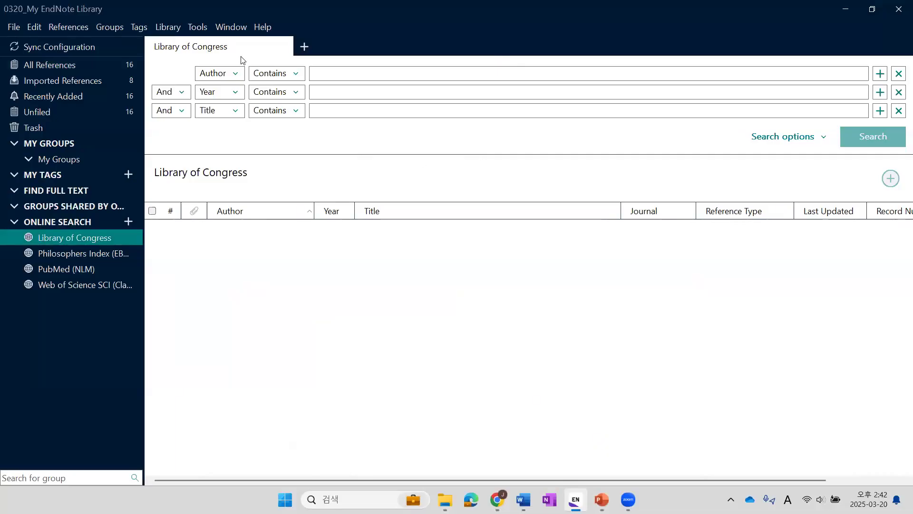
{"action": "left_click", "coordinate": [92, 257]}
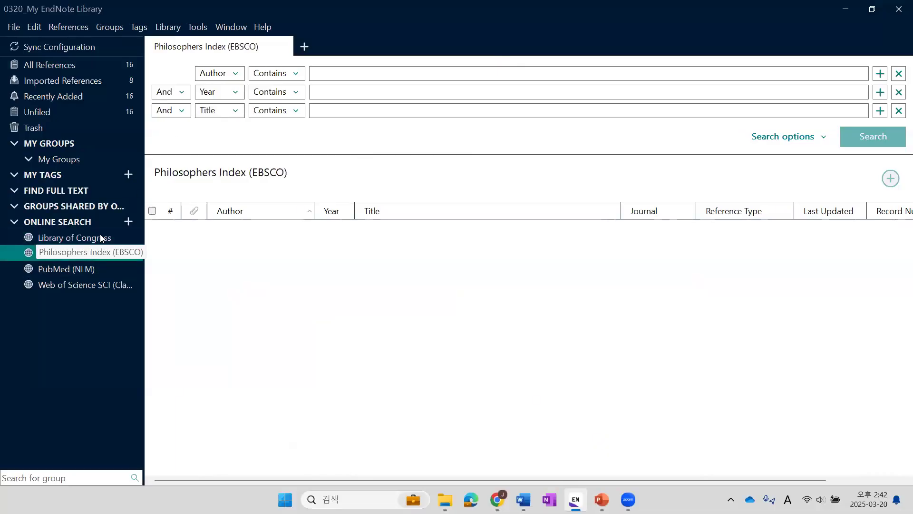
{"action": "left_click", "coordinate": [88, 268]}
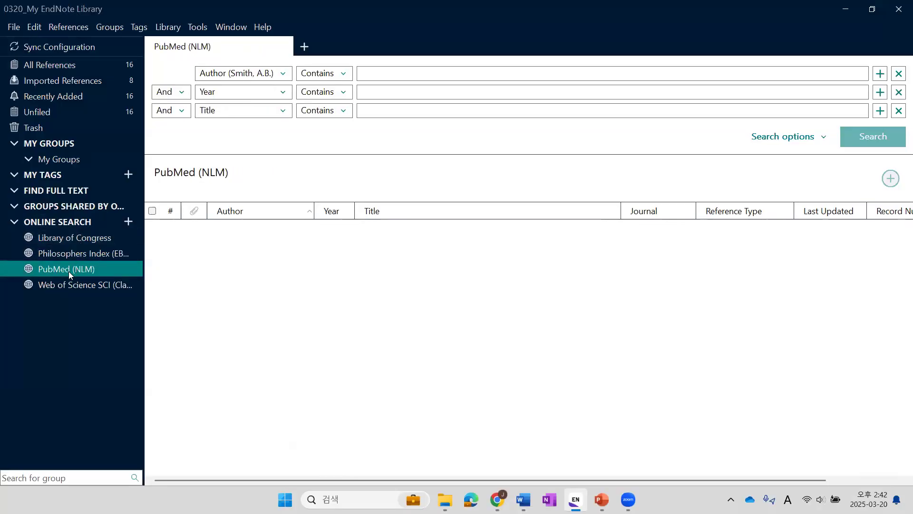
Add the Palmm Collections connection from Florida State University to the online search list.
{"action": "left_click", "coordinate": [128, 220]}
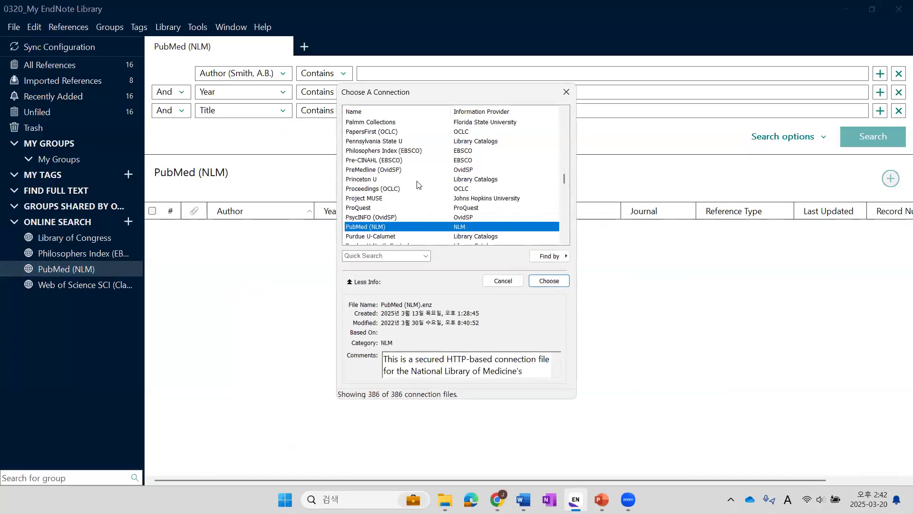
{"action": "scroll", "coordinate": [424, 196], "scroll_direction": "up", "scroll_amount": 2}
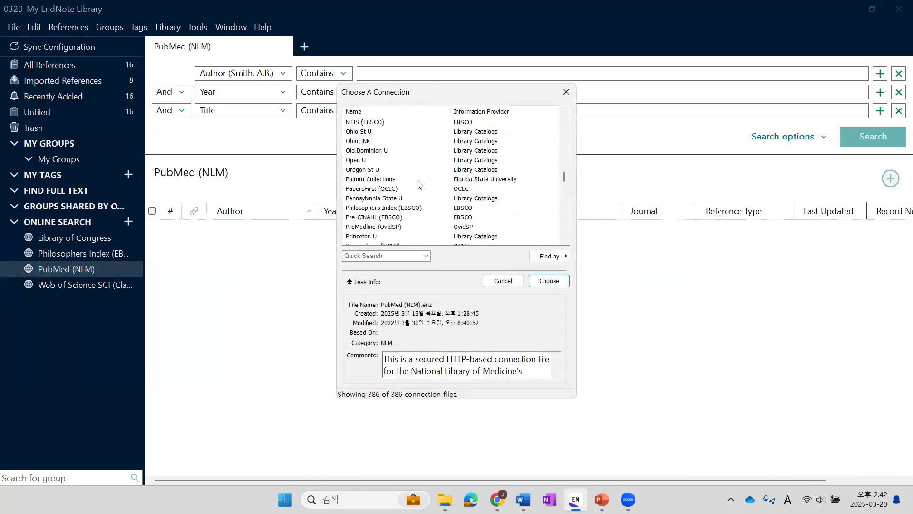
{"action": "left_click", "coordinate": [389, 180]}
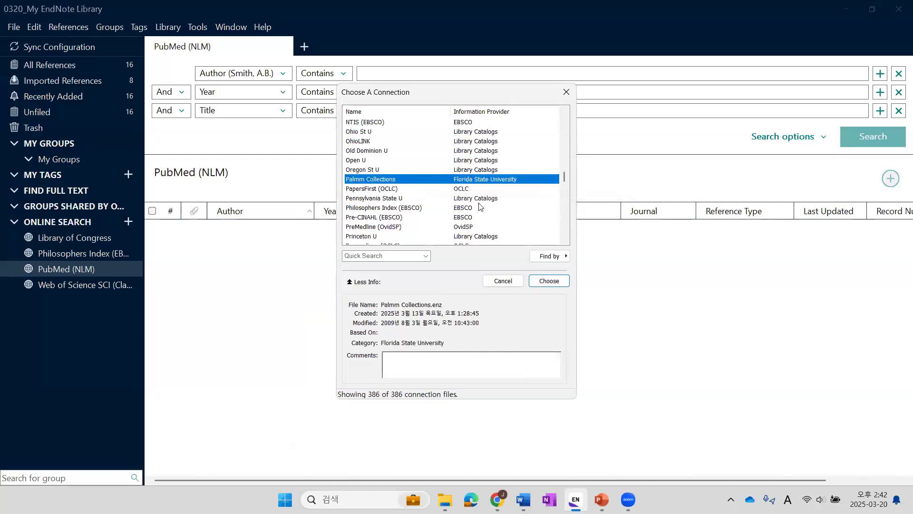
{"action": "left_click", "coordinate": [549, 281]}
Remove the Palmm Collections connection from the online search list and return to the PubMed (NLM) search.
{"action": "right_click", "coordinate": [76, 253]}
{"action": "left_click", "coordinate": [107, 264]}
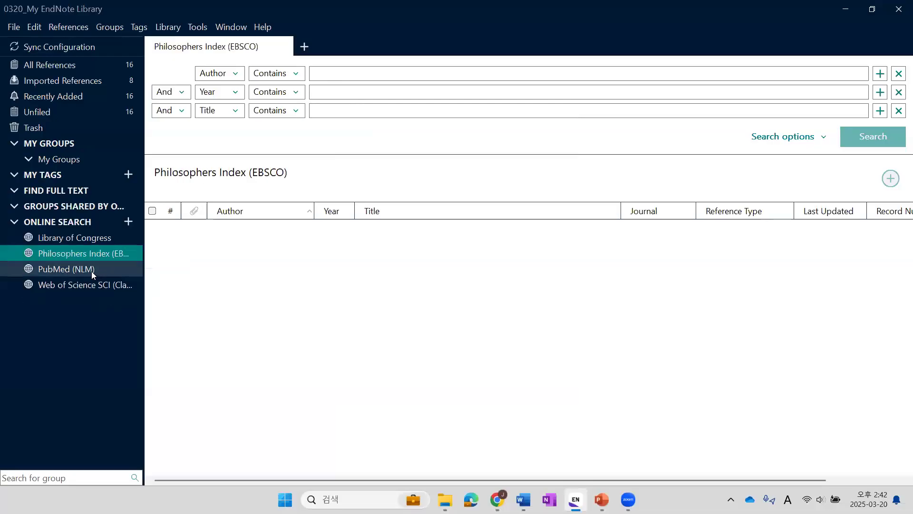
{"action": "left_click", "coordinate": [92, 272]}
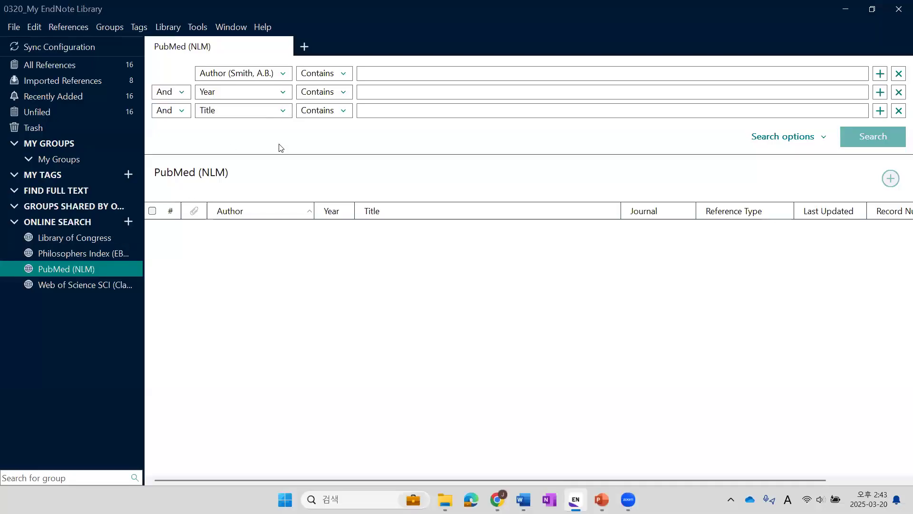
View the searchable fields for PubMed (NLM), add three extra search rows and remove them again.
{"action": "left_click", "coordinate": [287, 75]}
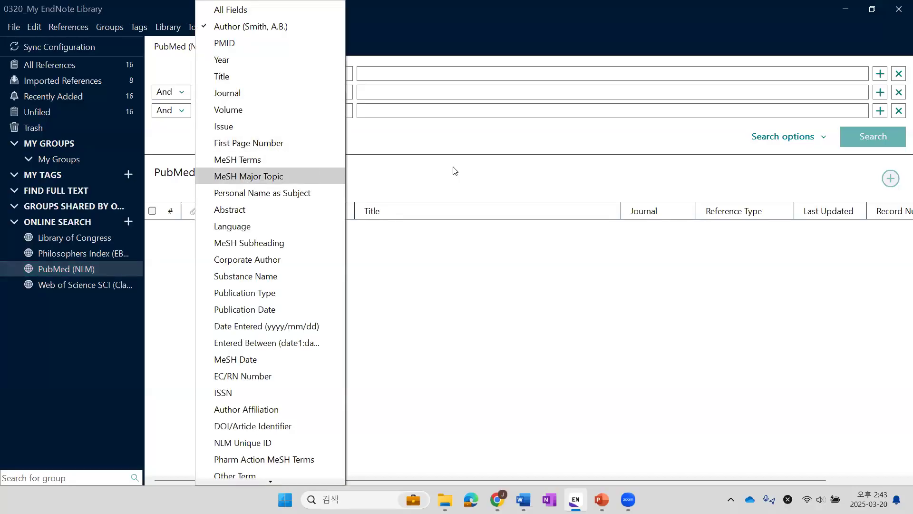
{"action": "left_click", "coordinate": [439, 155]}
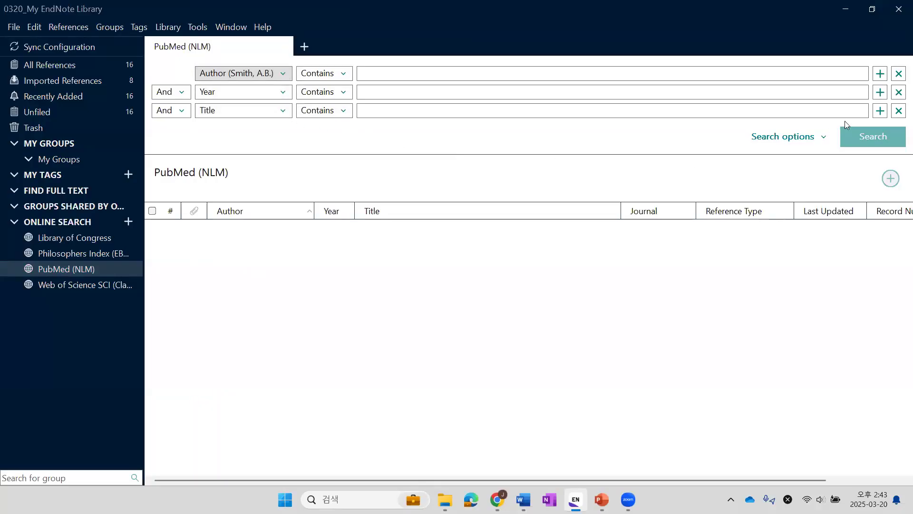
{"action": "left_click", "coordinate": [880, 111]}
{"action": "left_click", "coordinate": [881, 130]}
{"action": "left_click", "coordinate": [881, 148]}
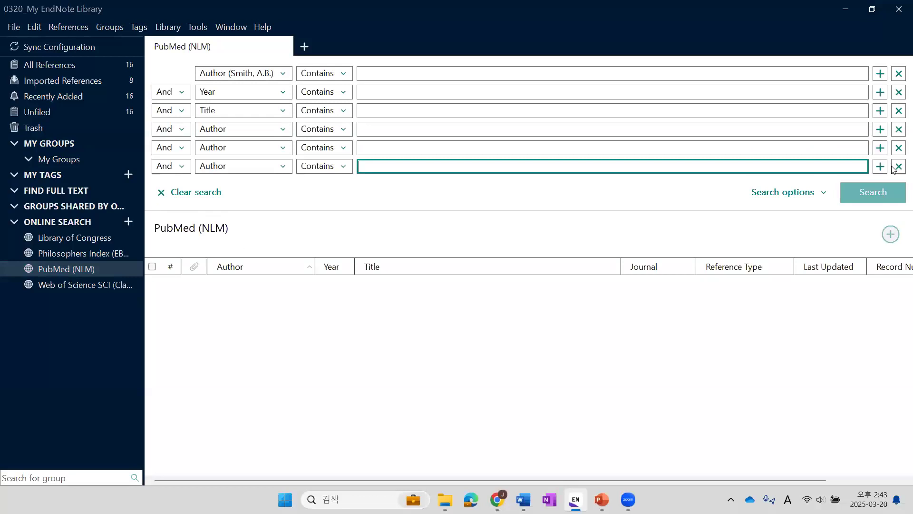
{"action": "left_click", "coordinate": [899, 166]}
{"action": "left_click", "coordinate": [899, 147]}
{"action": "left_click", "coordinate": [899, 129]}
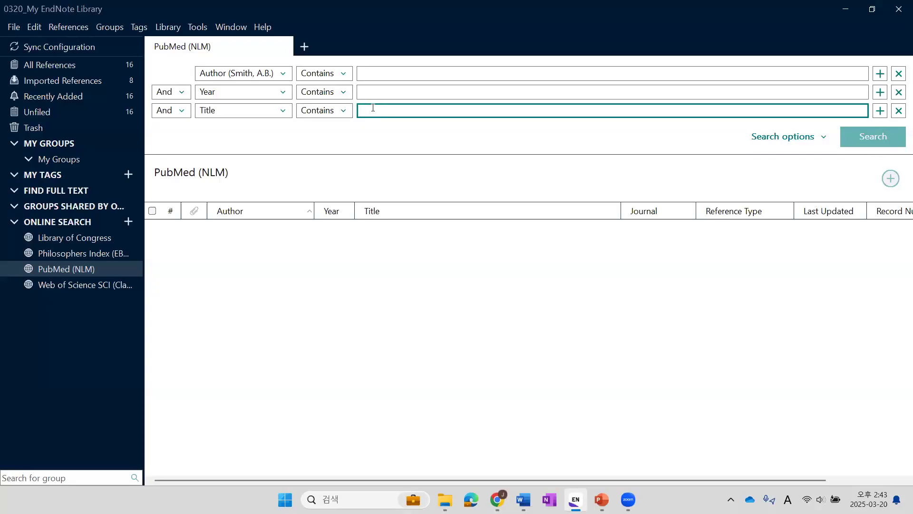
Search PubMed (NLM) for references whose title contains "cancer".
{"action": "type", "text": "cancer"}
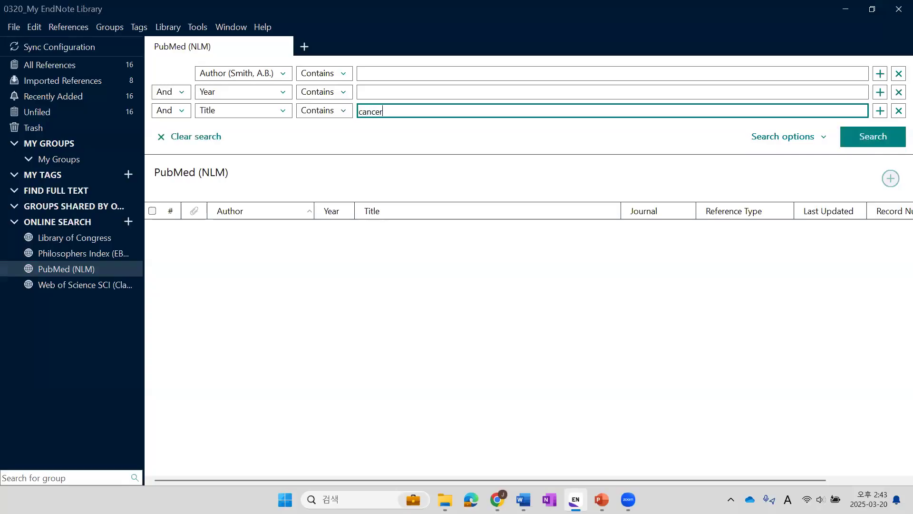
{"action": "left_click", "coordinate": [873, 138]}
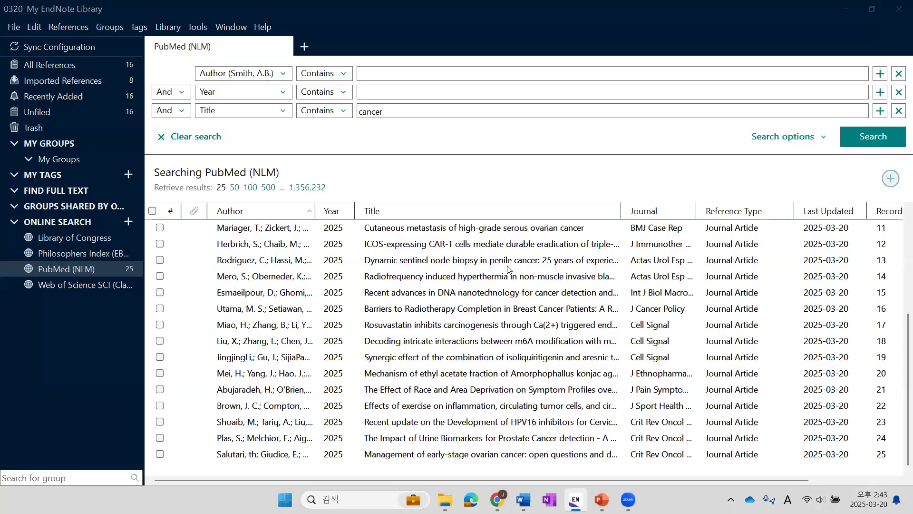
Select results 14, 17, 20 and 22 of the PubMed search and add them to the library.
{"action": "left_click", "coordinate": [546, 281], "text": "ctrl"}
{"action": "left_click", "coordinate": [542, 324], "text": "ctrl"}
{"action": "left_click", "coordinate": [538, 373], "text": "ctrl"}
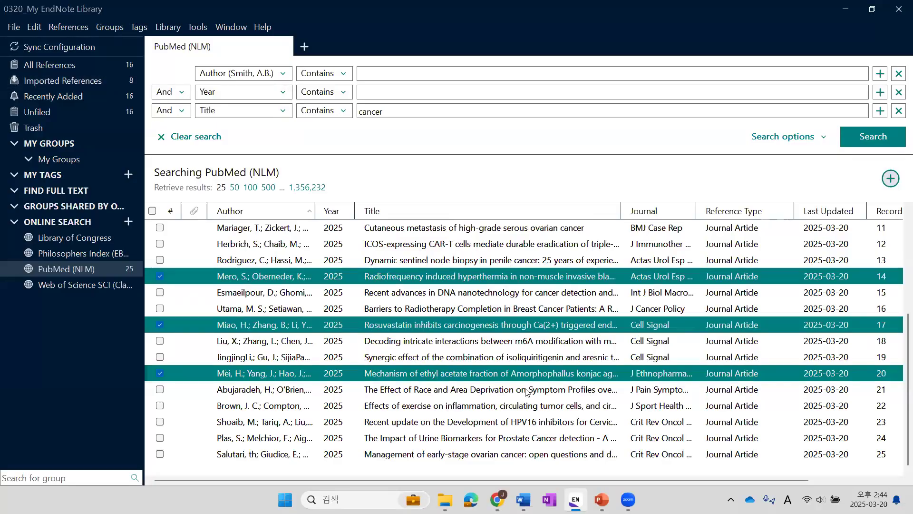
{"action": "left_click", "coordinate": [530, 405], "text": "ctrl"}
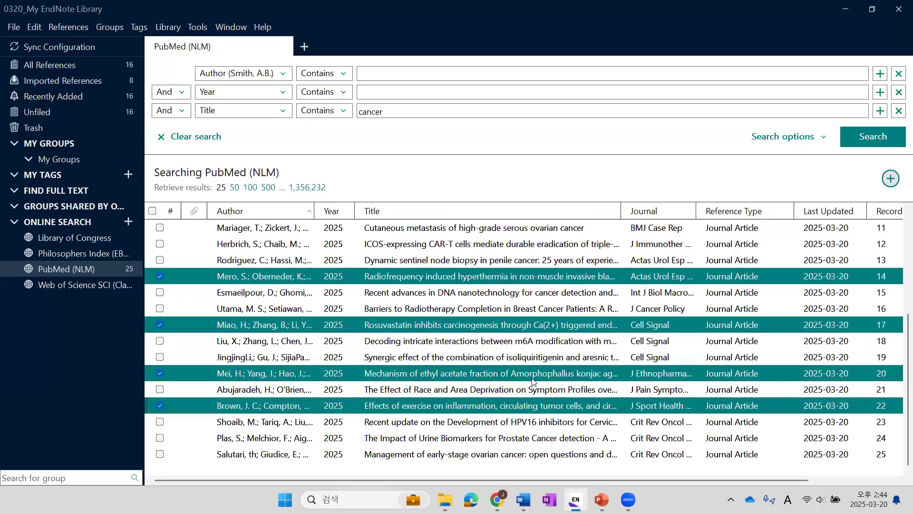
{"action": "left_click", "coordinate": [892, 179]}
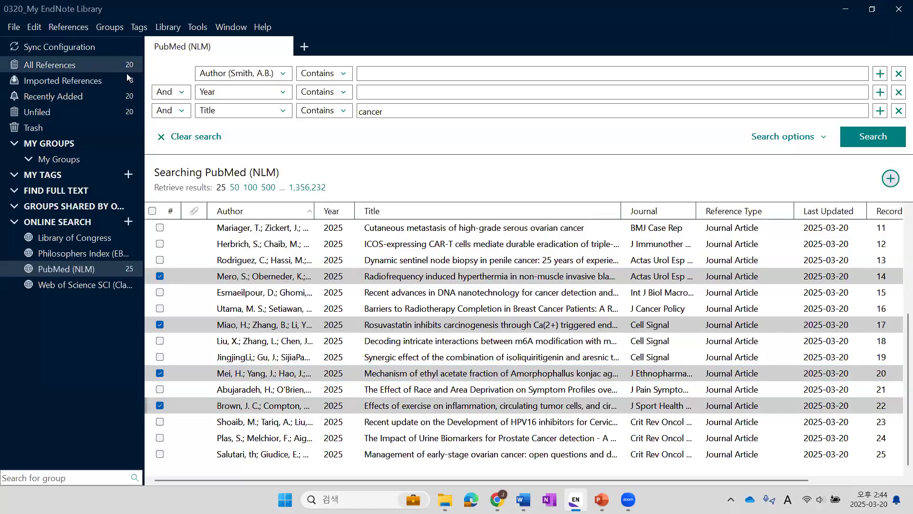
Select all the retrieved PubMed results and add them to the library.
{"action": "left_click", "coordinate": [152, 211]}
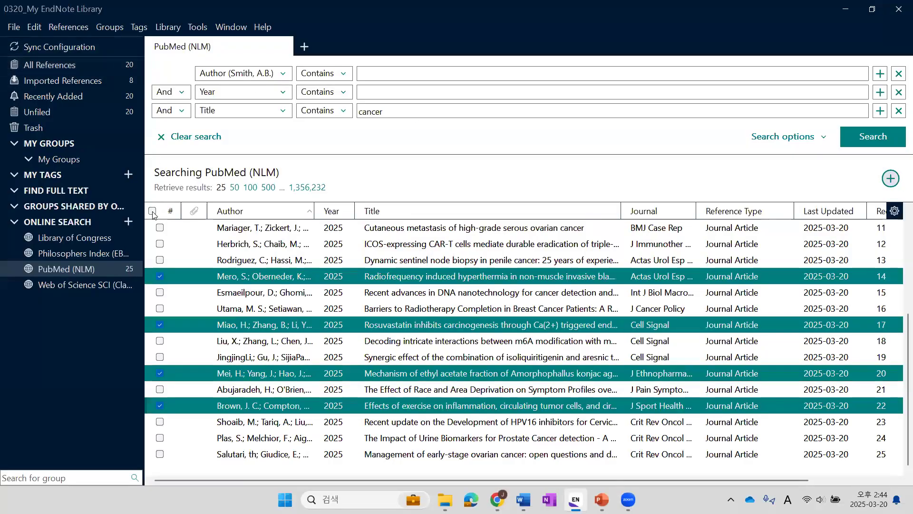
{"action": "left_click", "coordinate": [152, 211]}
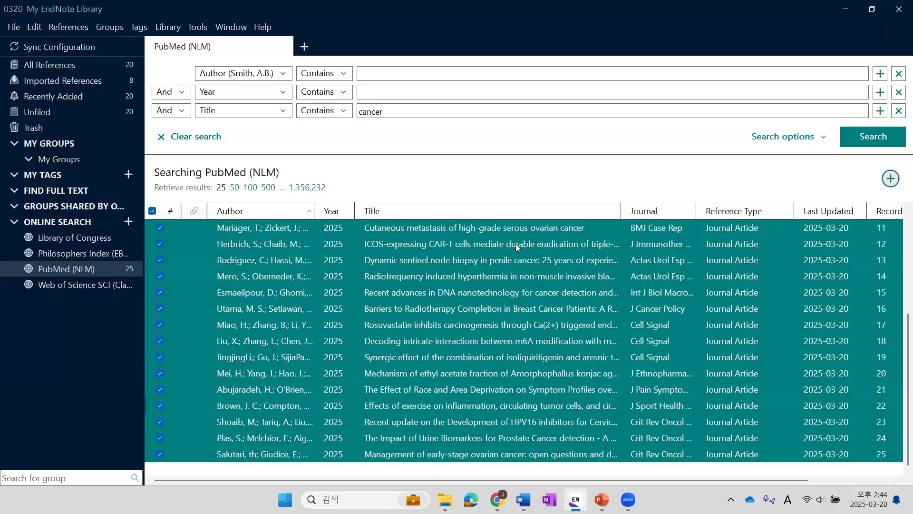
{"action": "left_click", "coordinate": [891, 178]}
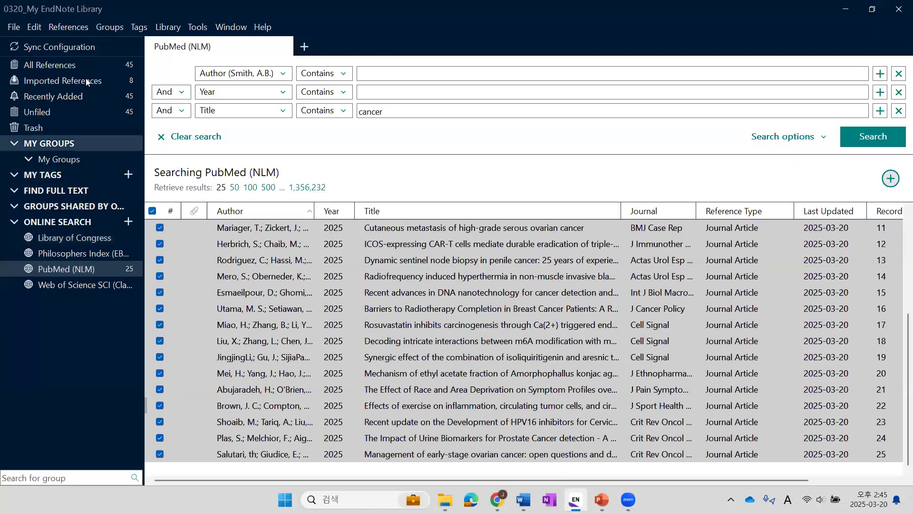
Show all references, select the whole list and run Find Duplicates on it.
{"action": "left_click", "coordinate": [87, 64]}
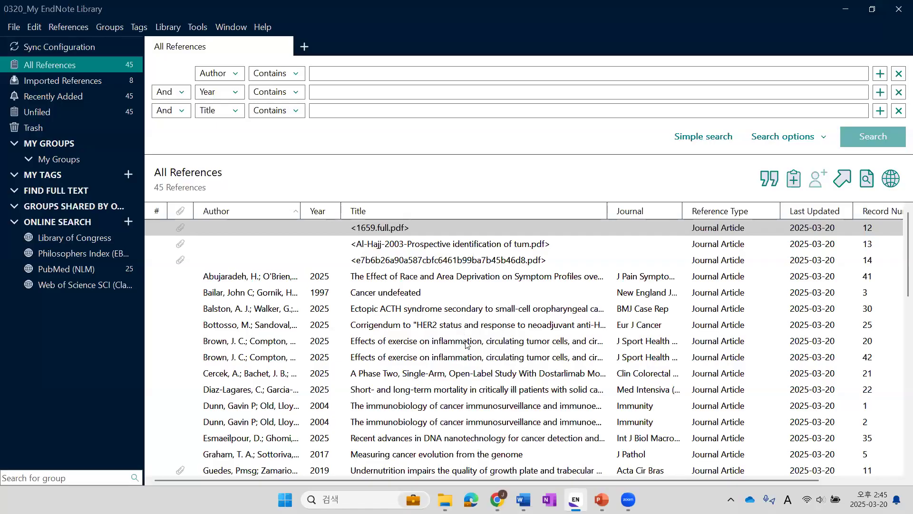
{"action": "scroll", "coordinate": [469, 358], "scroll_direction": "down", "scroll_amount": 8}
{"action": "scroll", "coordinate": [469, 358], "scroll_direction": "up", "scroll_amount": 8}
{"action": "left_click", "coordinate": [414, 229]}
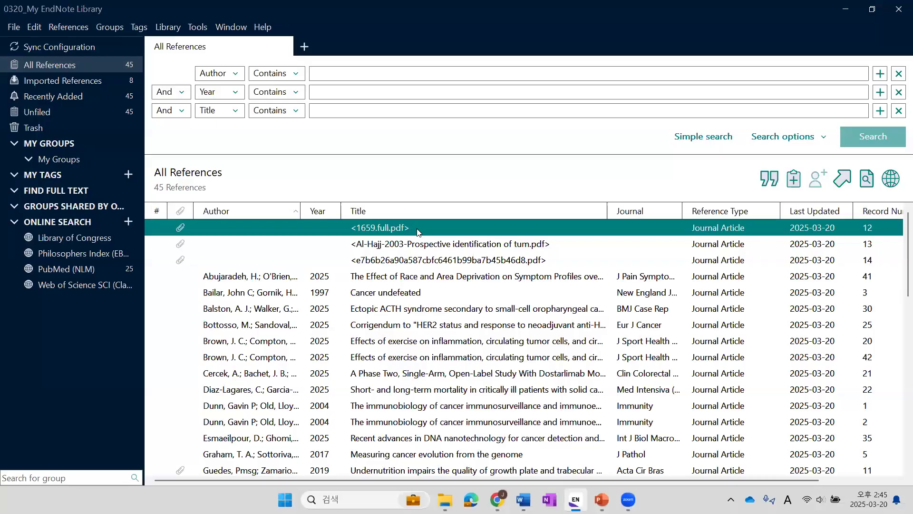
{"action": "key", "text": "ctrl+a"}
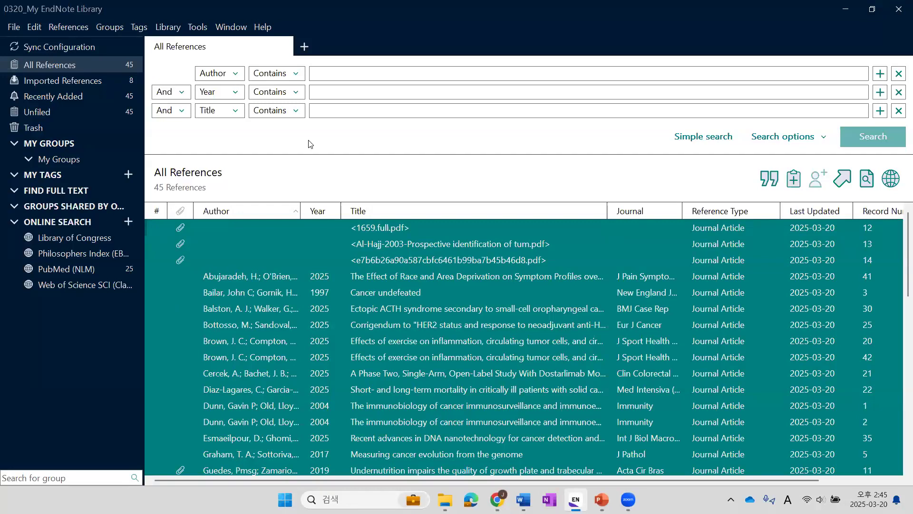
{"action": "left_click", "coordinate": [166, 29]}
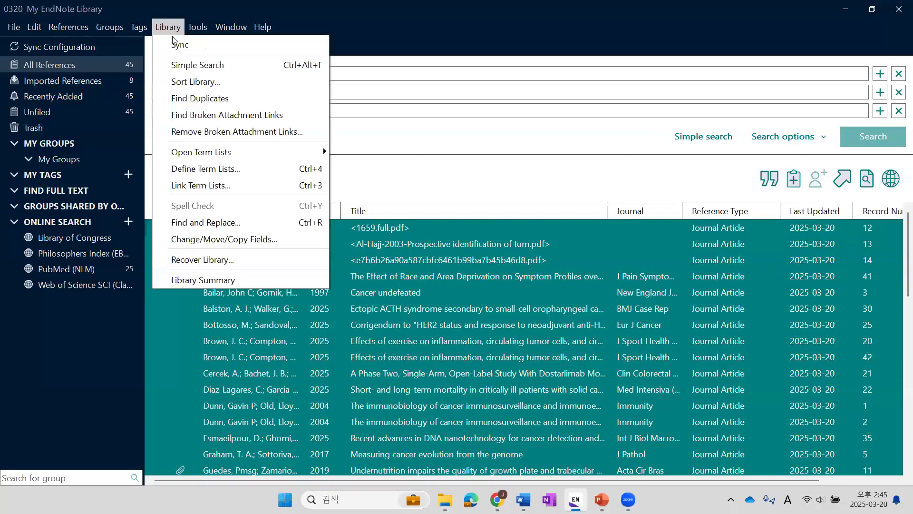
{"action": "left_click", "coordinate": [193, 99]}
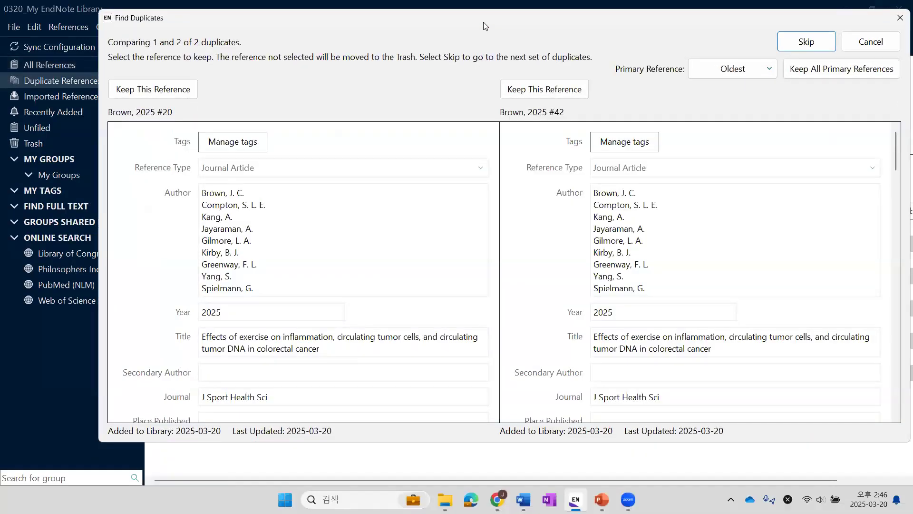
Compare the duplicate records 20 and 42 on exercise effects in colorectal cancer field by field, and keep record 42.
{"action": "left_click_drag", "start_coordinate": [480, 27], "coordinate": [454, 42]}
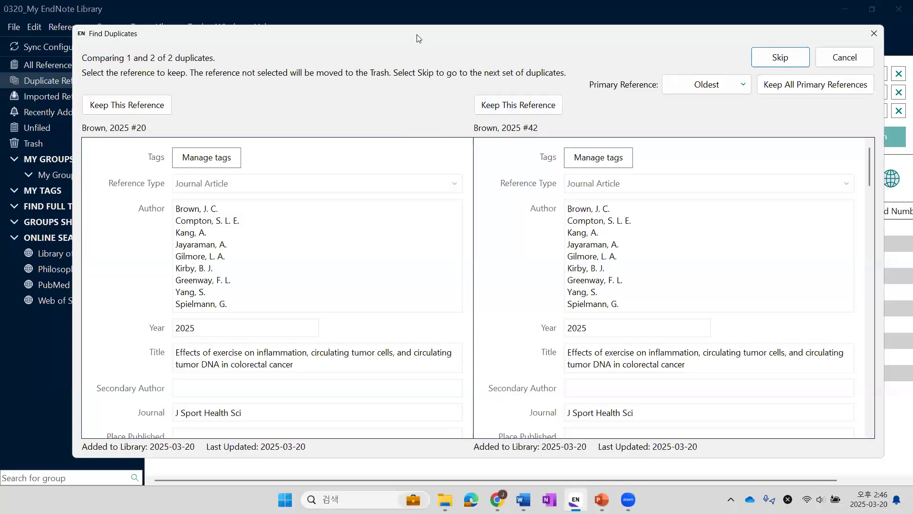
{"action": "left_click_drag", "start_coordinate": [417, 35], "coordinate": [484, 27]}
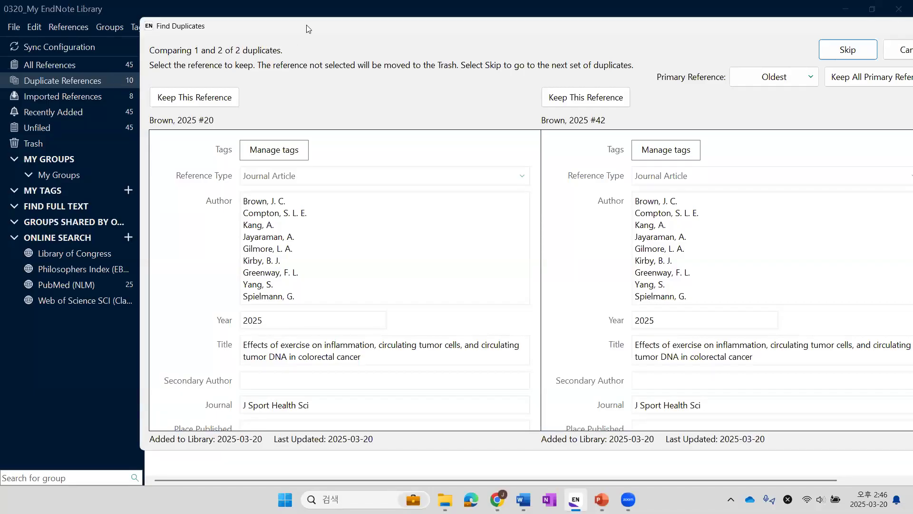
{"action": "left_click_drag", "start_coordinate": [308, 29], "coordinate": [245, 32]}
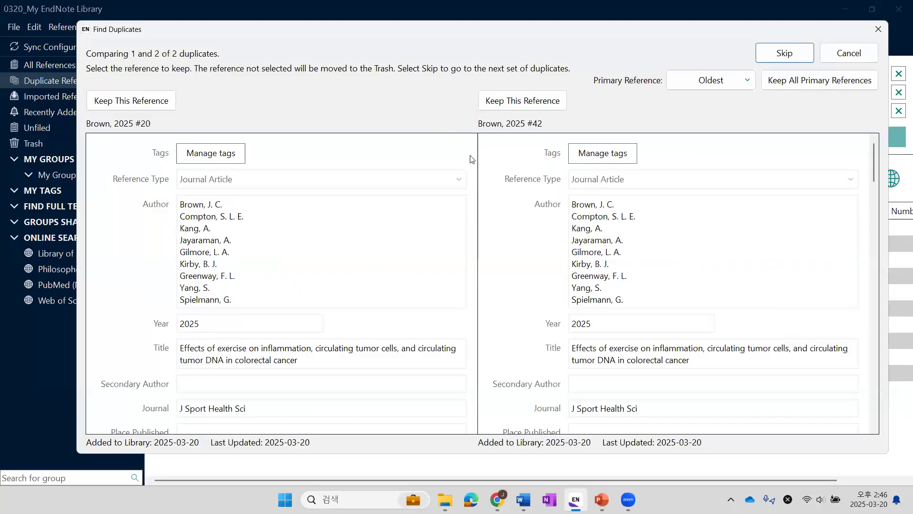
{"action": "scroll", "coordinate": [473, 162], "scroll_direction": "down", "scroll_amount": 1}
{"action": "scroll", "coordinate": [473, 167], "scroll_direction": "up", "scroll_amount": 1}
{"action": "scroll", "coordinate": [474, 190], "scroll_direction": "down", "scroll_amount": 5}
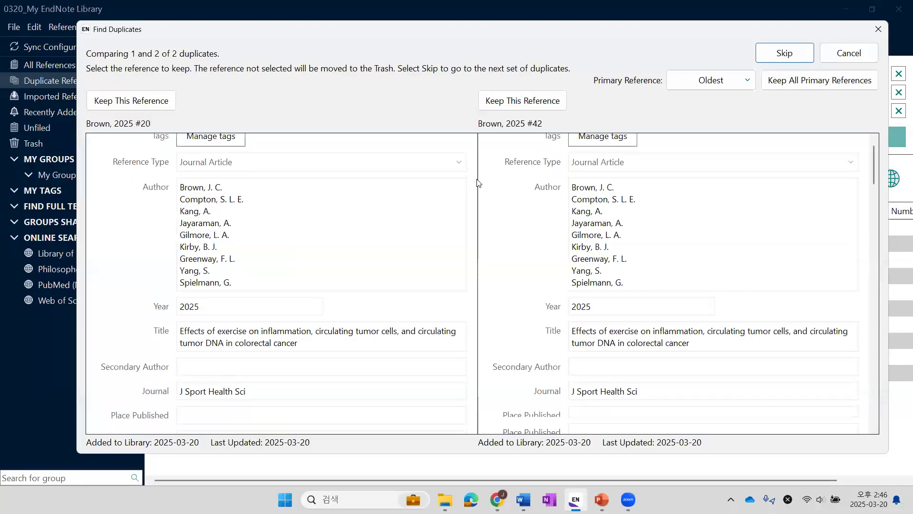
{"action": "scroll", "coordinate": [478, 223], "scroll_direction": "down", "scroll_amount": 4}
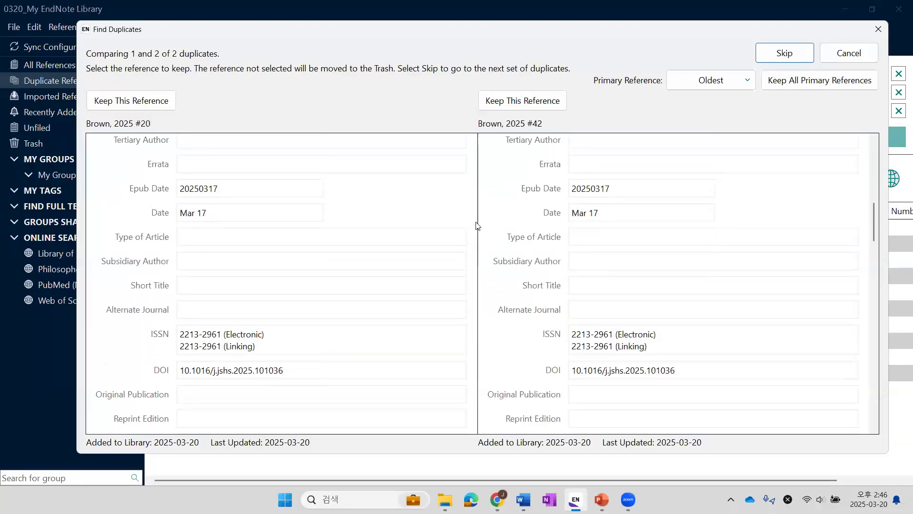
{"action": "scroll", "coordinate": [477, 225], "scroll_direction": "up", "scroll_amount": 1}
{"action": "scroll", "coordinate": [477, 224], "scroll_direction": "down", "scroll_amount": 3}
{"action": "scroll", "coordinate": [478, 225], "scroll_direction": "up", "scroll_amount": 9}
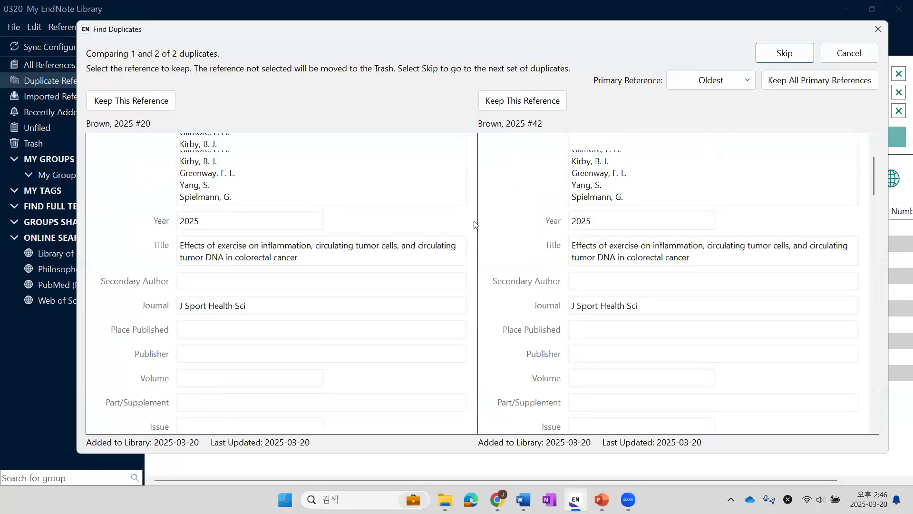
{"action": "scroll", "coordinate": [475, 224], "scroll_direction": "up", "scroll_amount": 2}
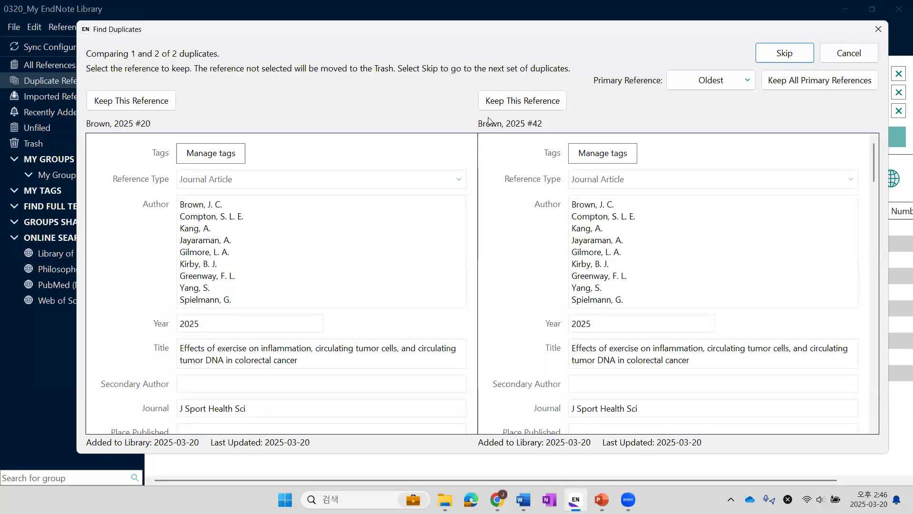
{"action": "left_click", "coordinate": [520, 105]}
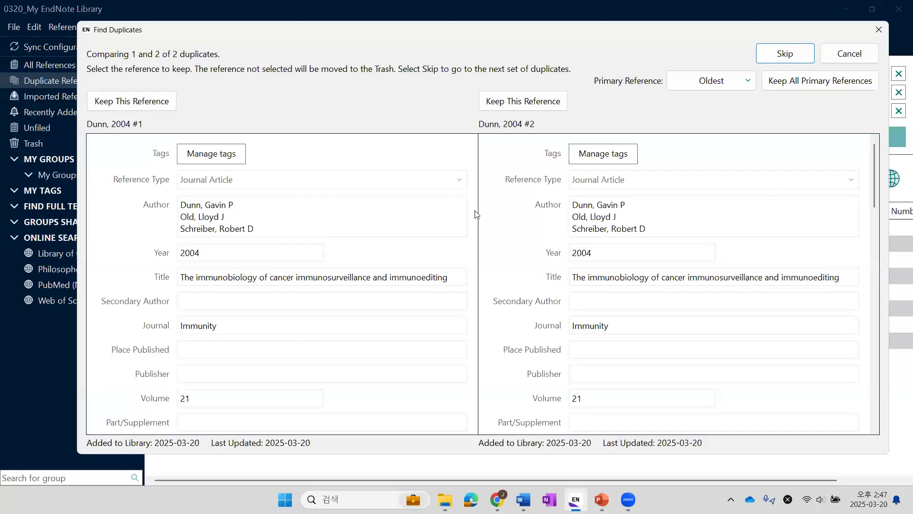
Compare the duplicates of "The immunobiology of cancer immunosurveillance and immunoediting" and keep record 2.
{"action": "scroll", "coordinate": [475, 215], "scroll_direction": "down", "scroll_amount": 5}
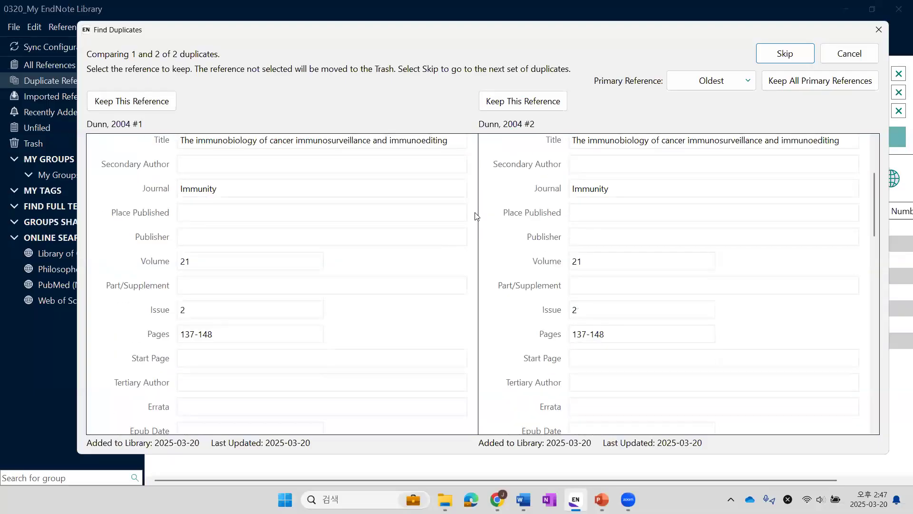
{"action": "scroll", "coordinate": [475, 216], "scroll_direction": "up", "scroll_amount": 5}
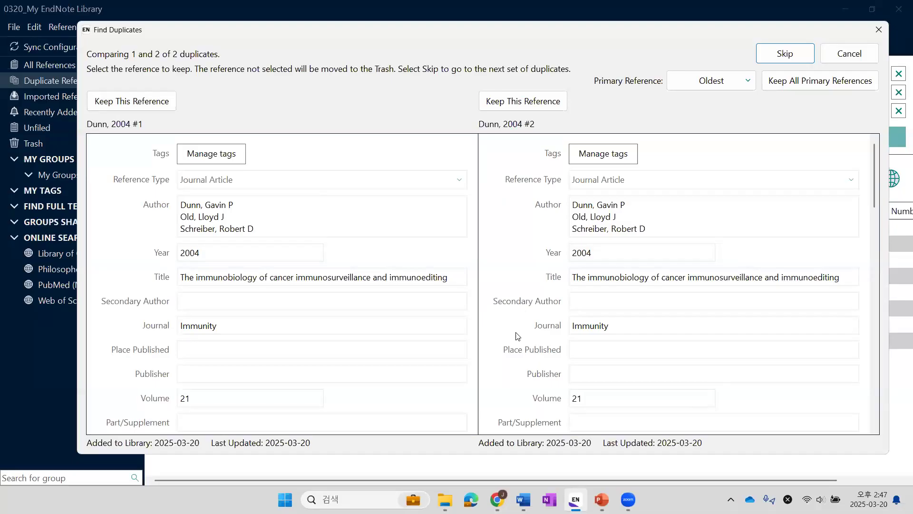
{"action": "left_click", "coordinate": [513, 106]}
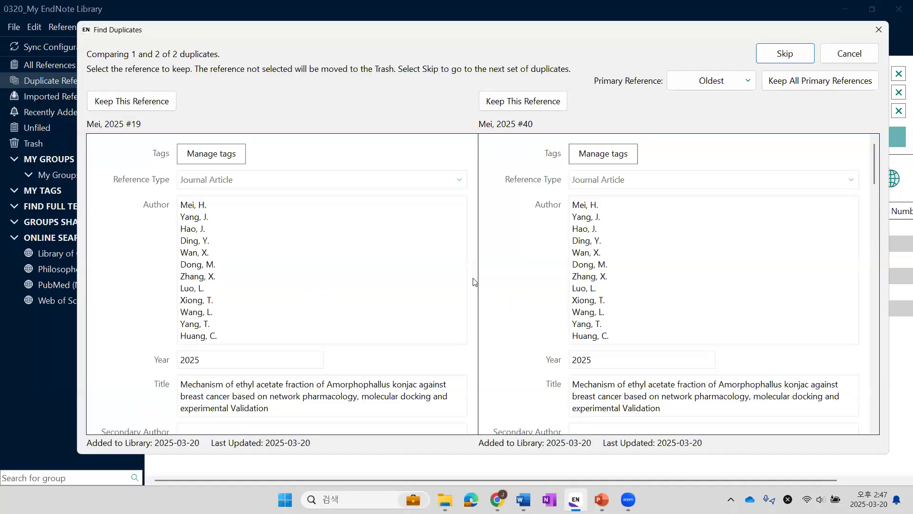
Compare the duplicate records 19 and 40 on Amorphophallus konjac and skip the pair without choosing one.
{"action": "scroll", "coordinate": [474, 281], "scroll_direction": "down", "scroll_amount": 3}
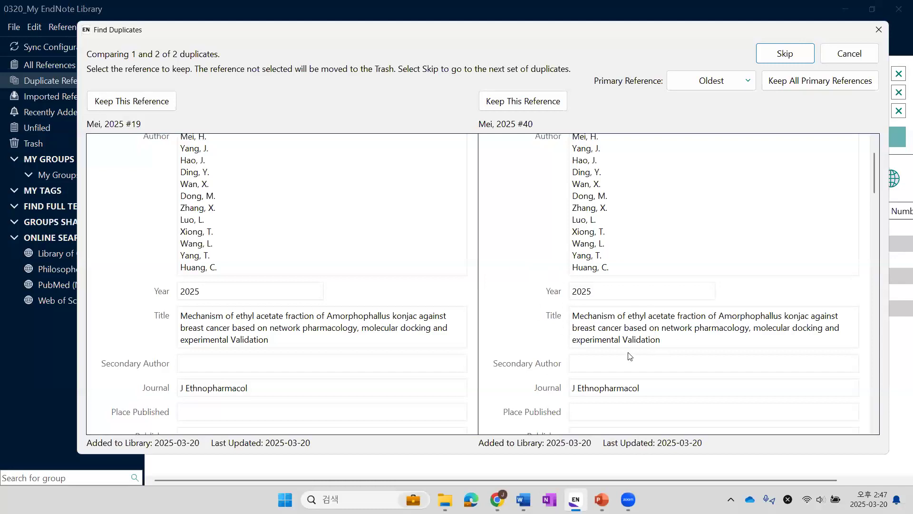
{"action": "scroll", "coordinate": [474, 304], "scroll_direction": "down", "scroll_amount": 2}
{"action": "scroll", "coordinate": [474, 309], "scroll_direction": "up", "scroll_amount": 4}
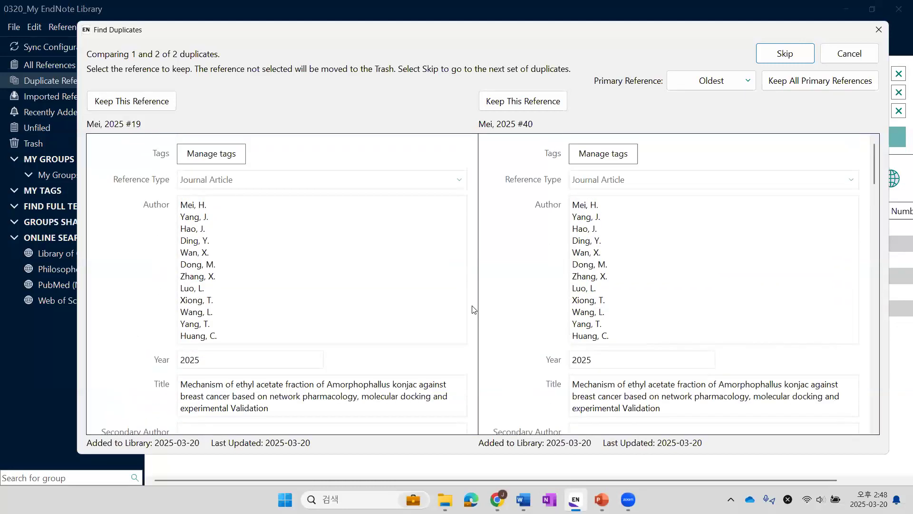
{"action": "left_click", "coordinate": [787, 53]}
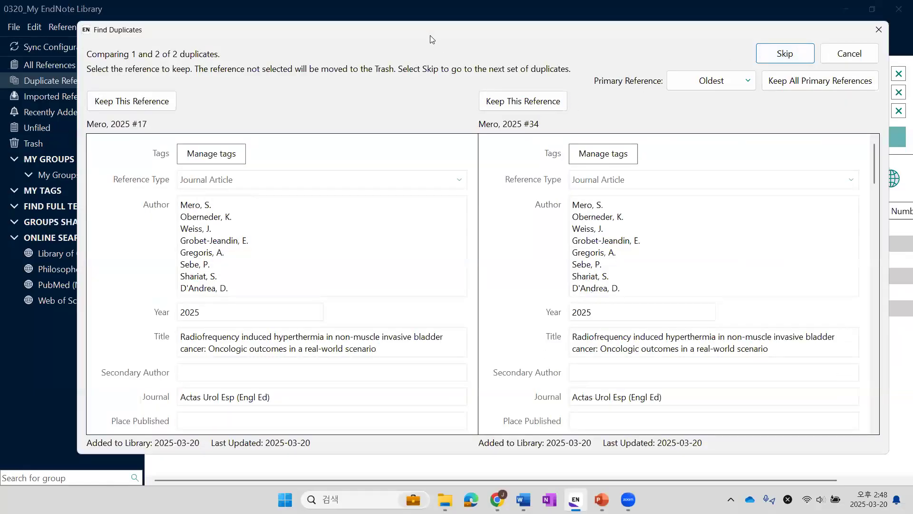
Cancel the pairwise comparison, delete the preselected duplicate records 40, 34 and 37 together, and return to the full reference list.
{"action": "left_click_drag", "start_coordinate": [430, 36], "coordinate": [468, 39]}
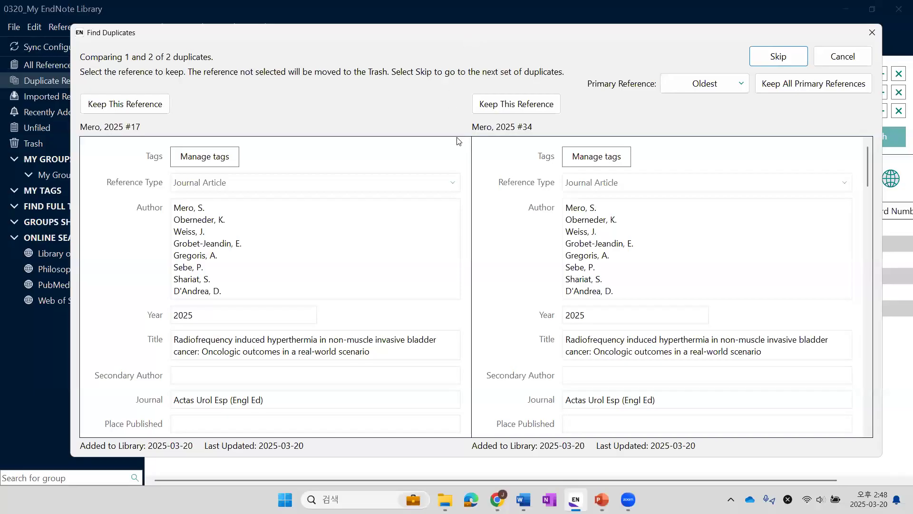
{"action": "left_click", "coordinate": [847, 58]}
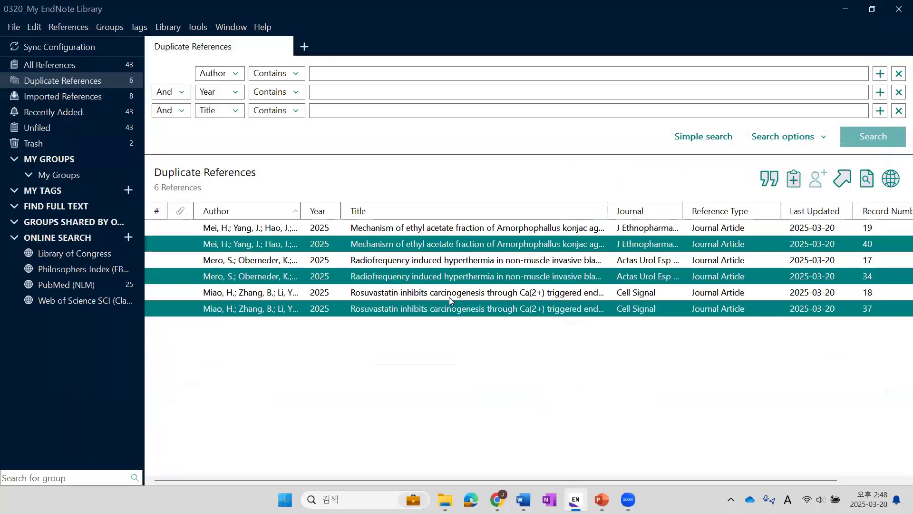
{"action": "key", "text": "Delete"}
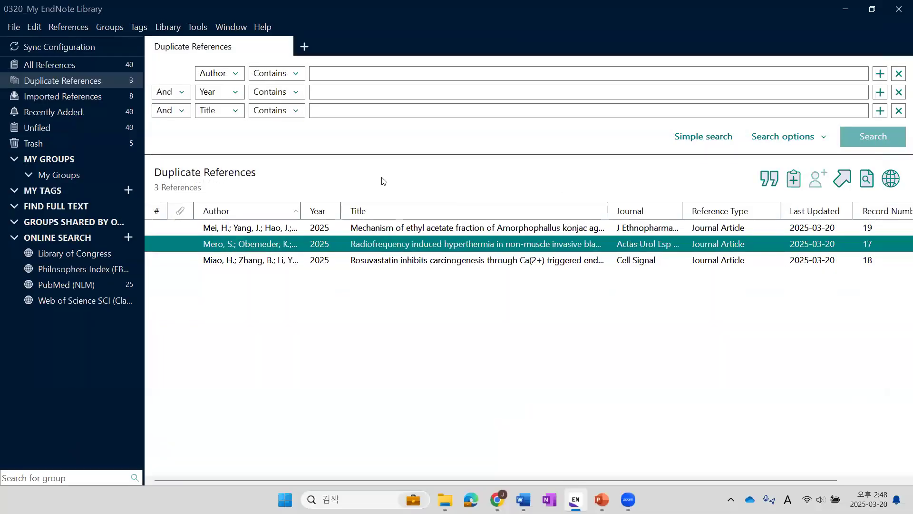
{"action": "left_click", "coordinate": [110, 64]}
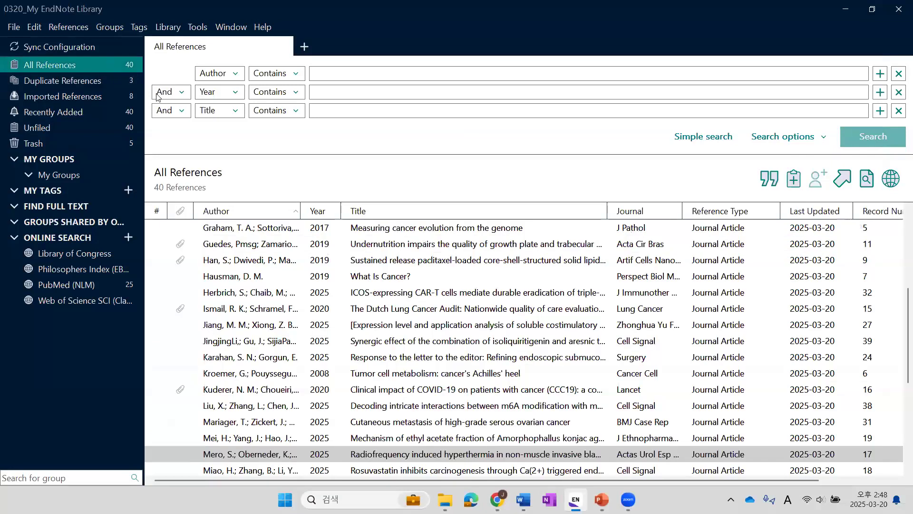
Sort the references by file attachment and run Find Full Text on a block of sixteen references without attached files, starting at record 8.
{"action": "left_click", "coordinate": [189, 215]}
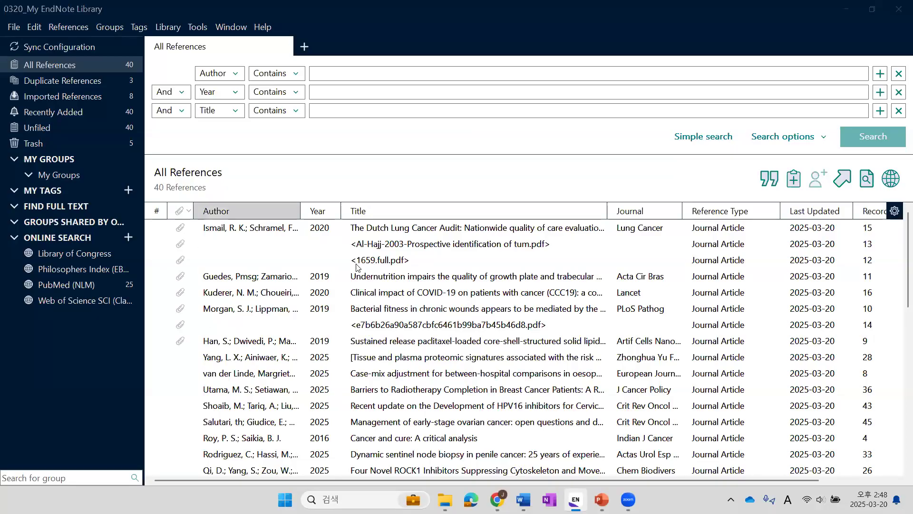
{"action": "scroll", "coordinate": [426, 325], "scroll_direction": "down", "scroll_amount": 2}
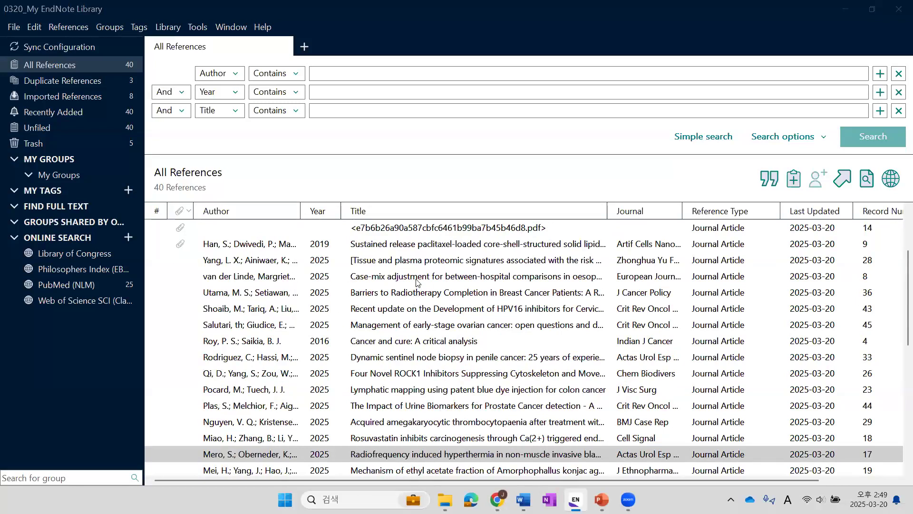
{"action": "left_click_drag", "start_coordinate": [418, 281], "coordinate": [388, 375]}
{"action": "scroll", "coordinate": [397, 369], "scroll_direction": "up", "scroll_amount": 3}
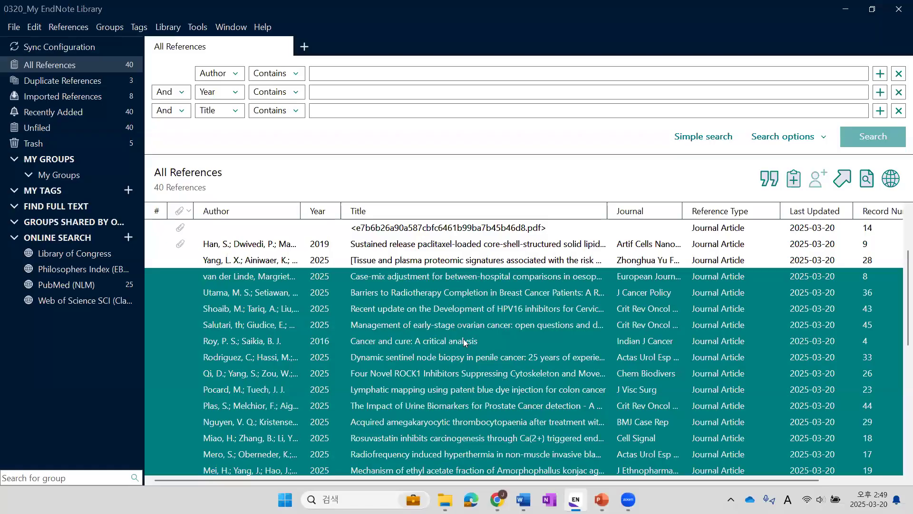
{"action": "right_click", "coordinate": [462, 319]}
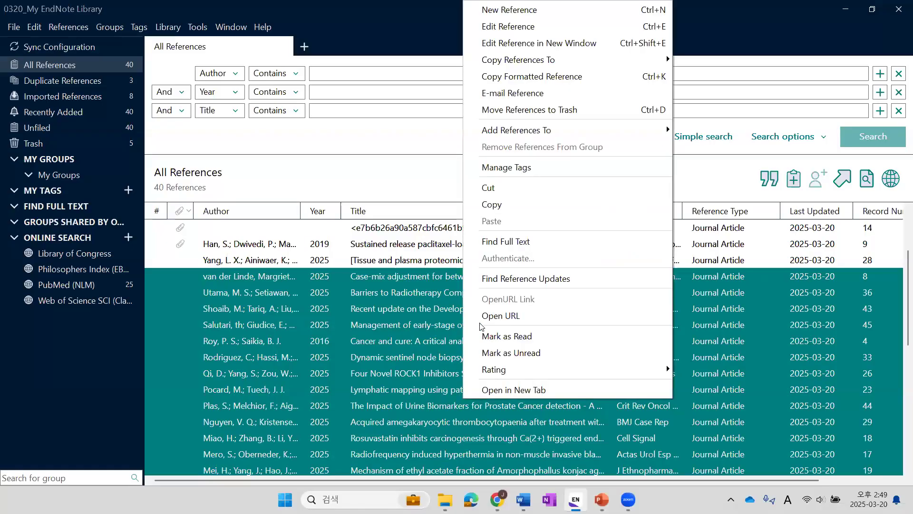
{"action": "left_click", "coordinate": [512, 247]}
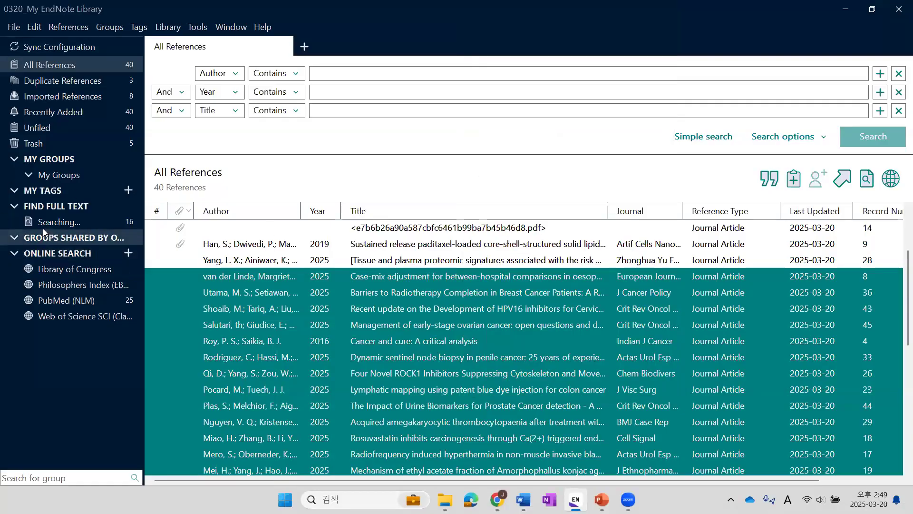
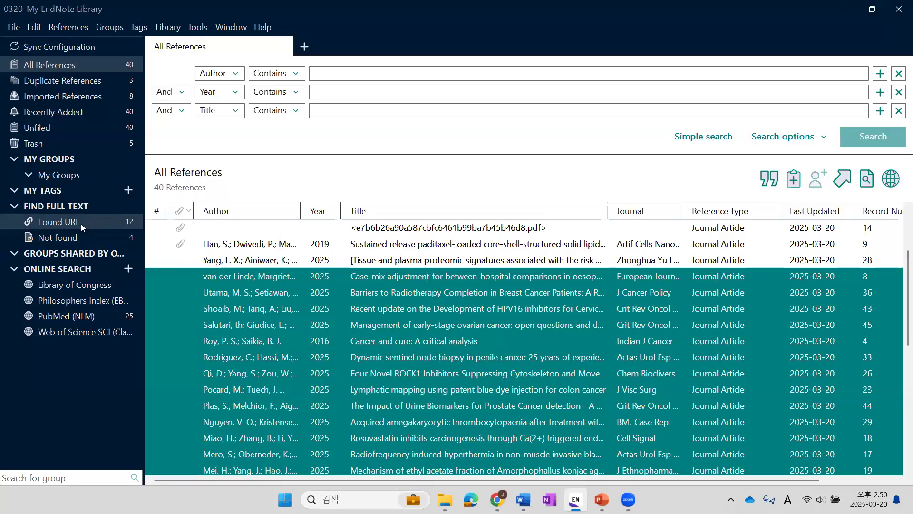
Review the full text search results, checking the PDF and summary of the lymphatic mapping reference under Found URL, and the Not found references.
{"action": "left_click", "coordinate": [81, 224]}
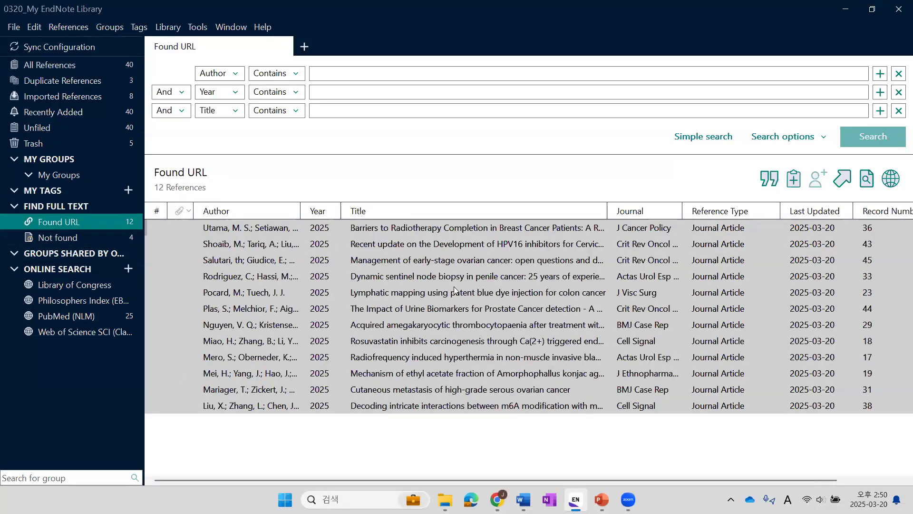
{"action": "left_click", "coordinate": [492, 293]}
{"action": "double_click", "coordinate": [492, 293]}
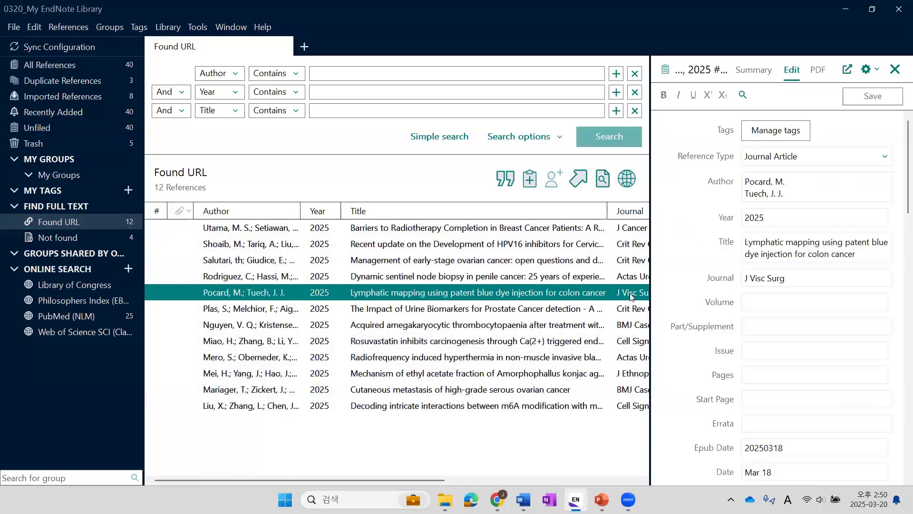
{"action": "left_click", "coordinate": [820, 71]}
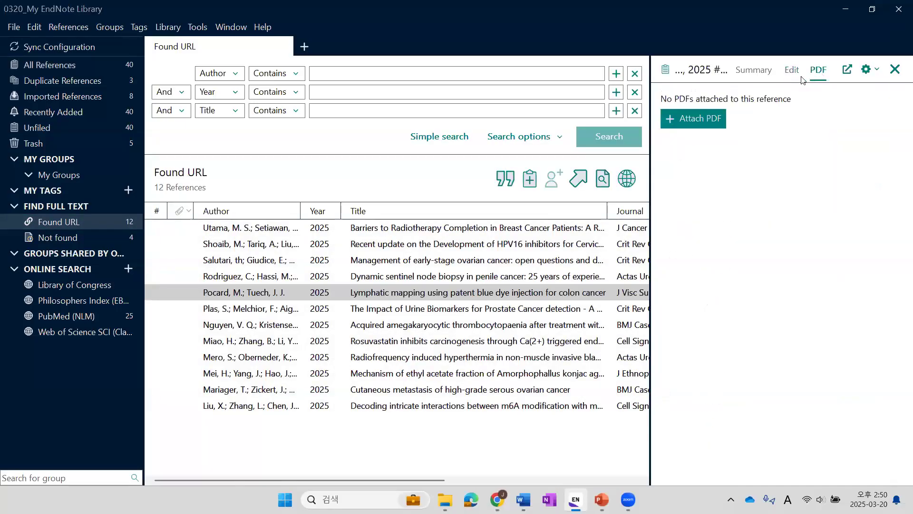
{"action": "left_click", "coordinate": [758, 71]}
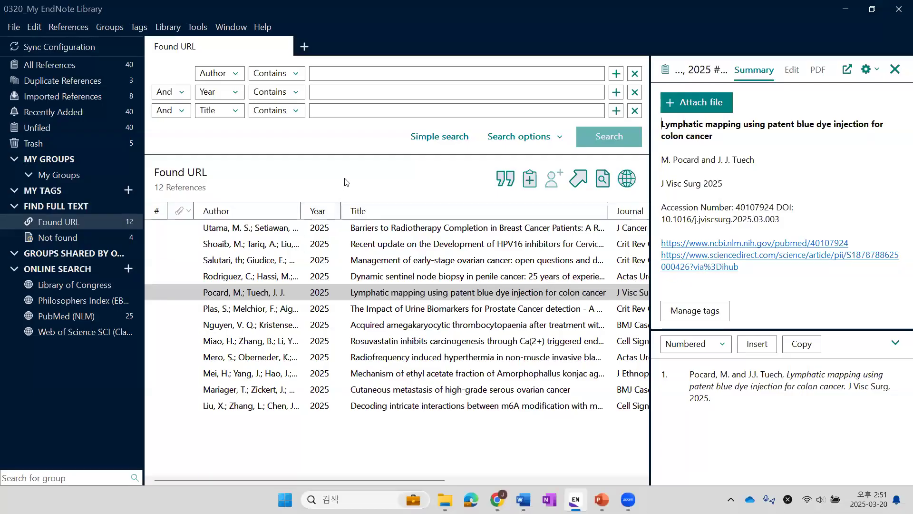
{"action": "left_click", "coordinate": [63, 242]}
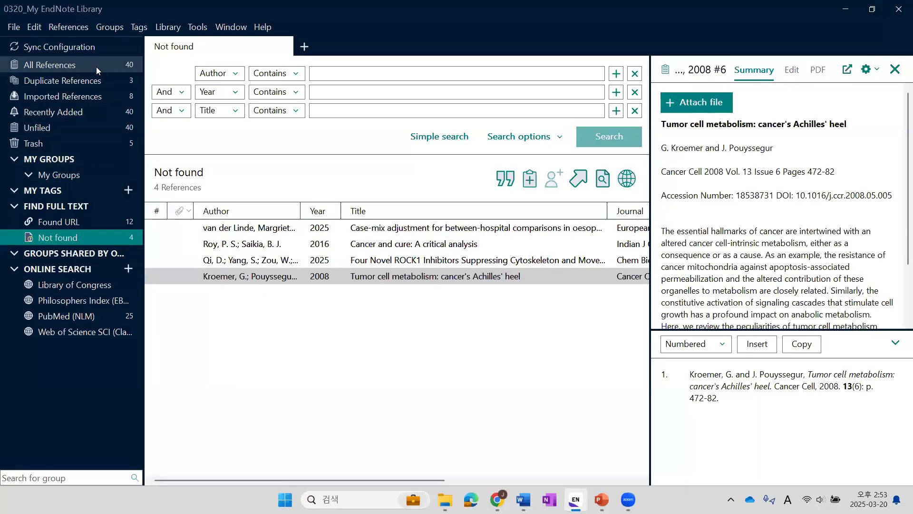
Close the reference details and create two group sets under My Groups, named New Group Set 1 and New Group Set 2.
{"action": "left_click", "coordinate": [84, 161]}
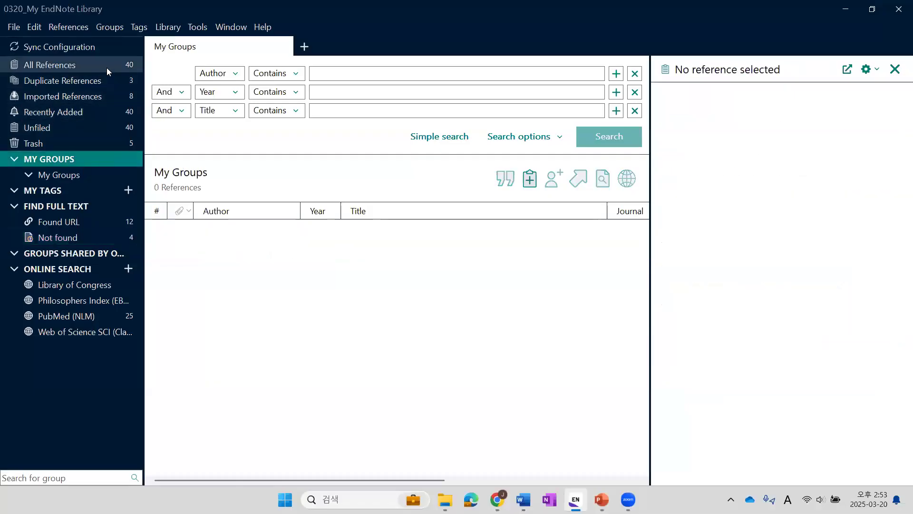
{"action": "left_click", "coordinate": [894, 69]}
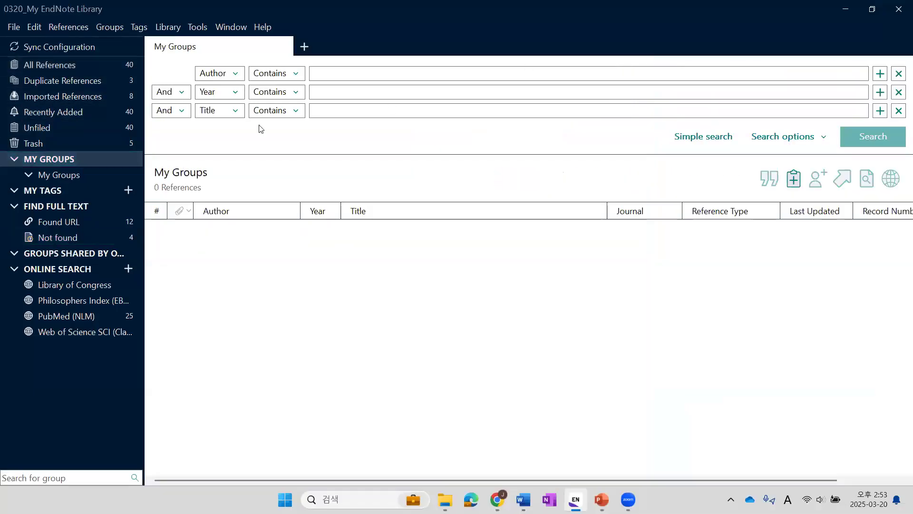
{"action": "right_click", "coordinate": [83, 162]}
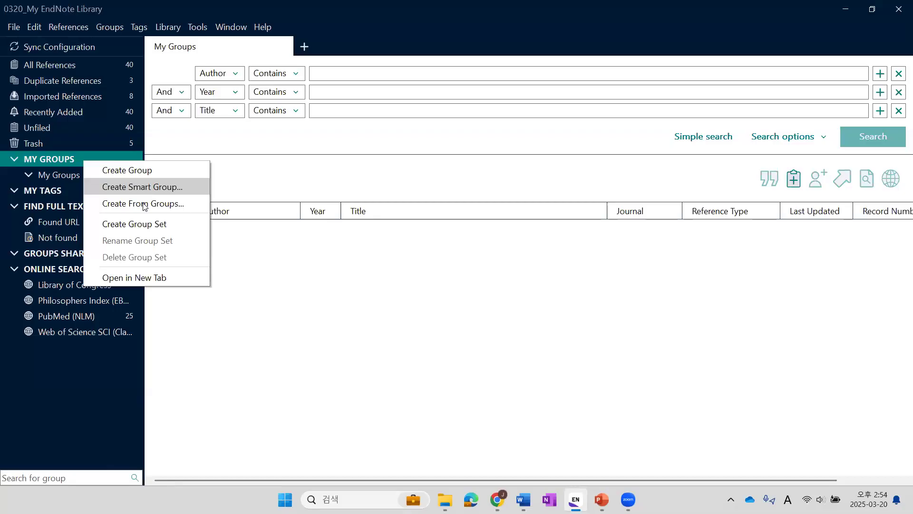
{"action": "left_click", "coordinate": [157, 230]}
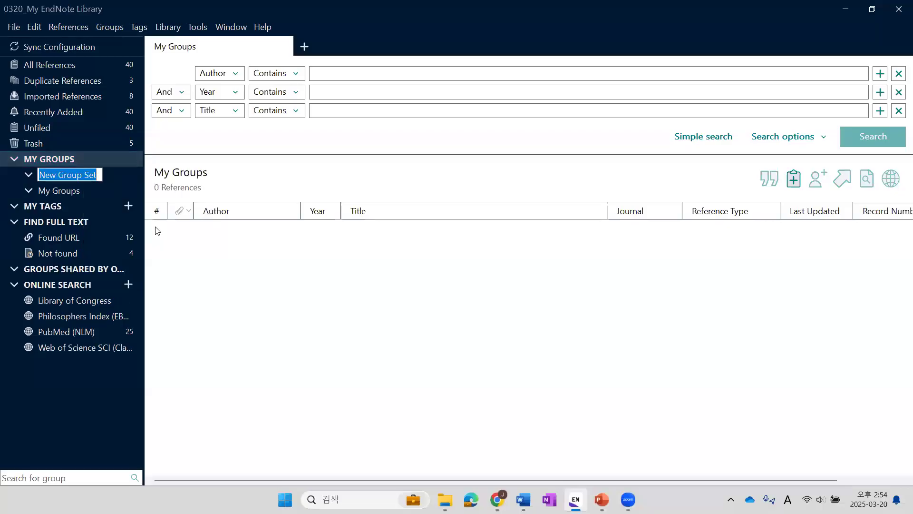
{"action": "left_click", "coordinate": [157, 231]}
{"action": "type", "text": "1"}
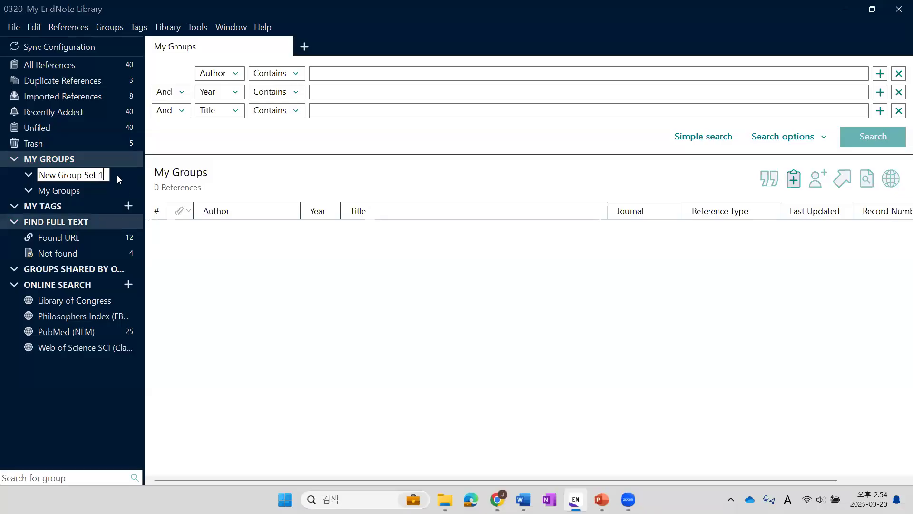
{"action": "right_click", "coordinate": [100, 158]}
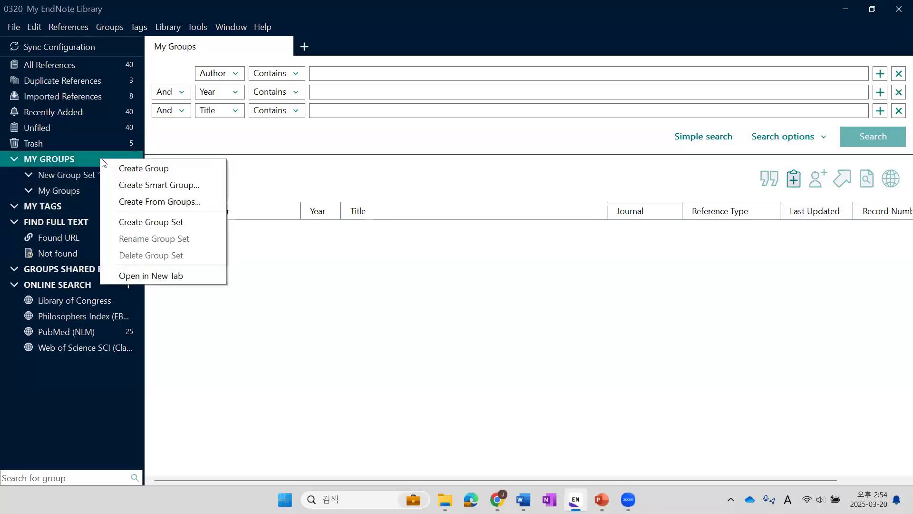
{"action": "left_click", "coordinate": [137, 221]}
{"action": "type", "text": "2"}
{"action": "left_click", "coordinate": [104, 189]}
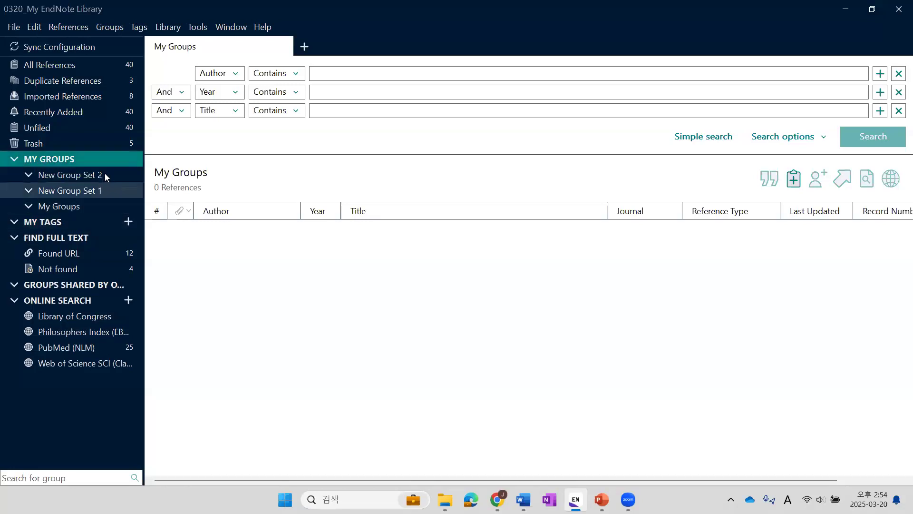
Create two groups named 1 and 2 inside New Group Set 2.
{"action": "right_click", "coordinate": [96, 175]}
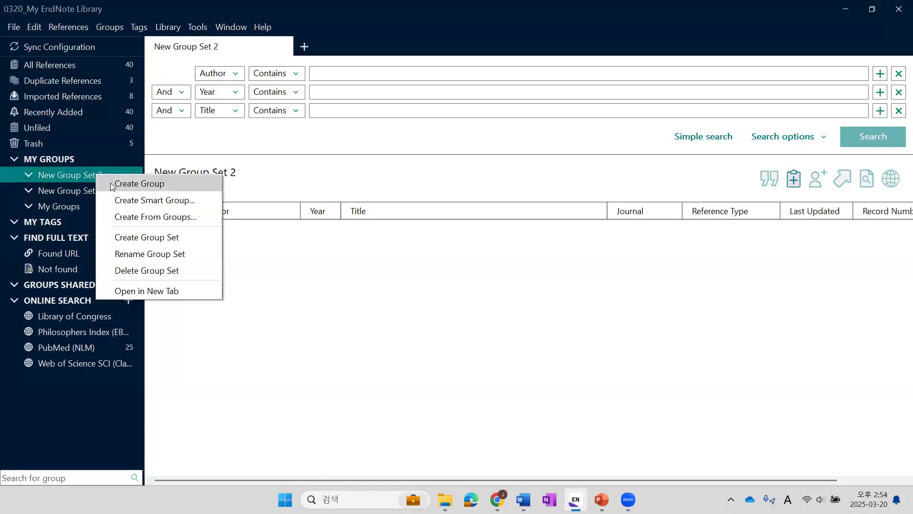
{"action": "left_click", "coordinate": [108, 184]}
{"action": "type", "text": "1"}
{"action": "left_click", "coordinate": [100, 178]}
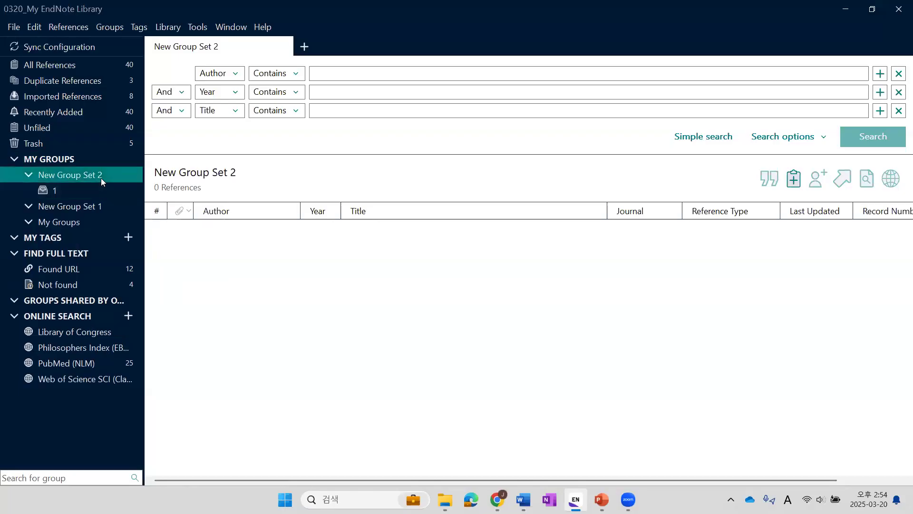
{"action": "right_click", "coordinate": [101, 179]}
{"action": "left_click", "coordinate": [115, 189]}
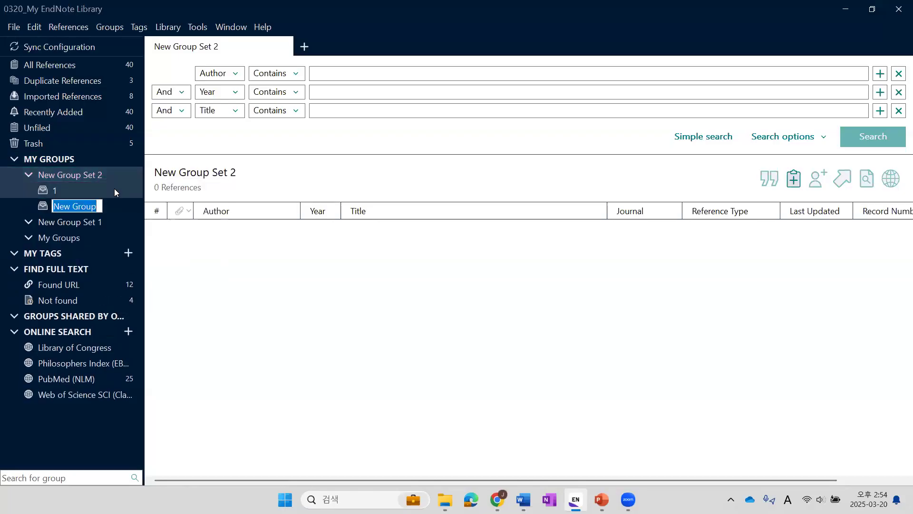
{"action": "type", "text": "2"}
{"action": "key", "text": "Return"}
Create a group named 3 inside New Group Set 1.
{"action": "left_click", "coordinate": [99, 225]}
{"action": "right_click", "coordinate": [97, 223]}
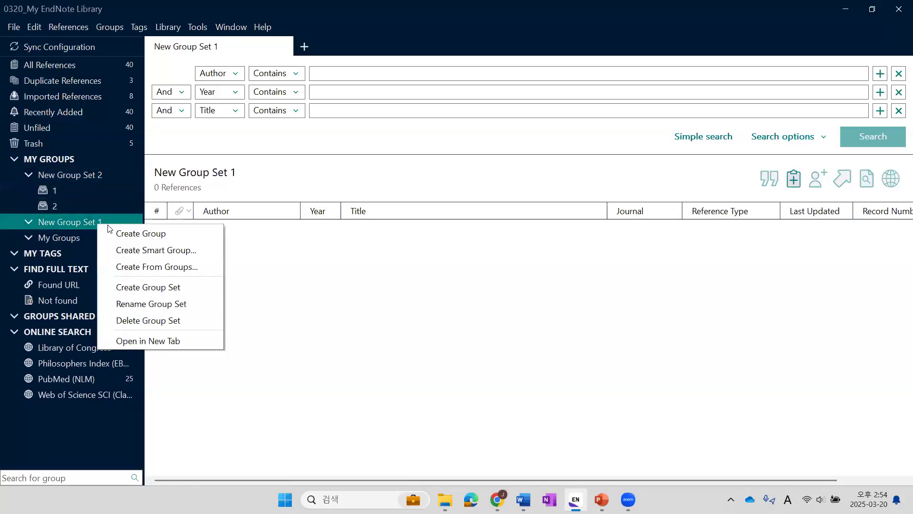
{"action": "left_click", "coordinate": [121, 233]}
{"action": "type", "text": "3"}
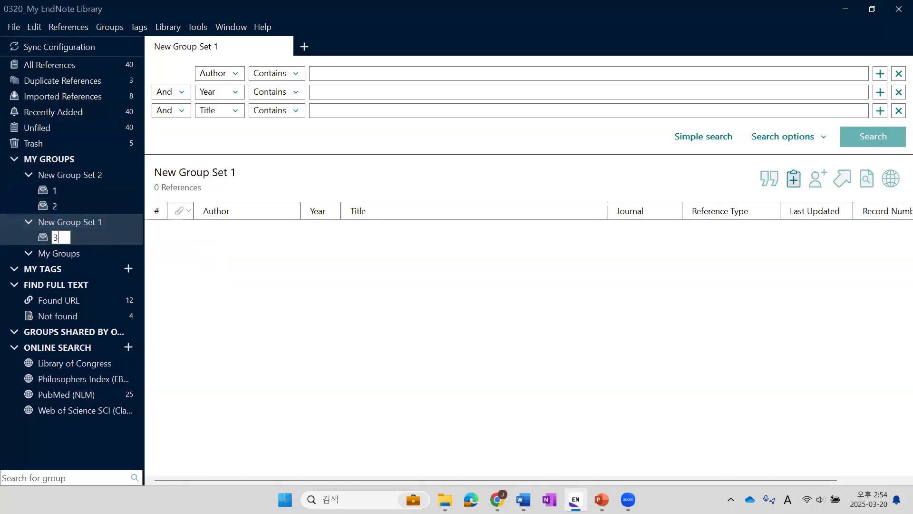
{"action": "key", "text": "Return"}
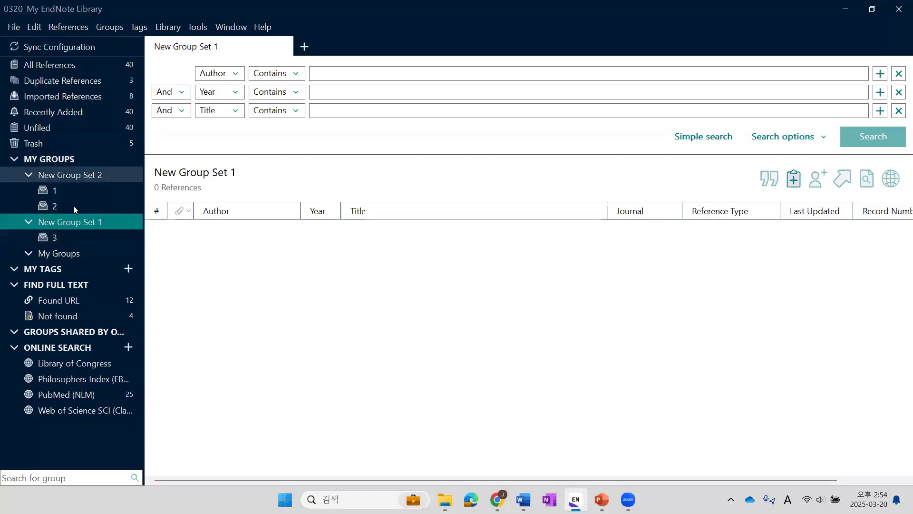
Add the first six references of the full reference list to group 1.
{"action": "left_click", "coordinate": [100, 65]}
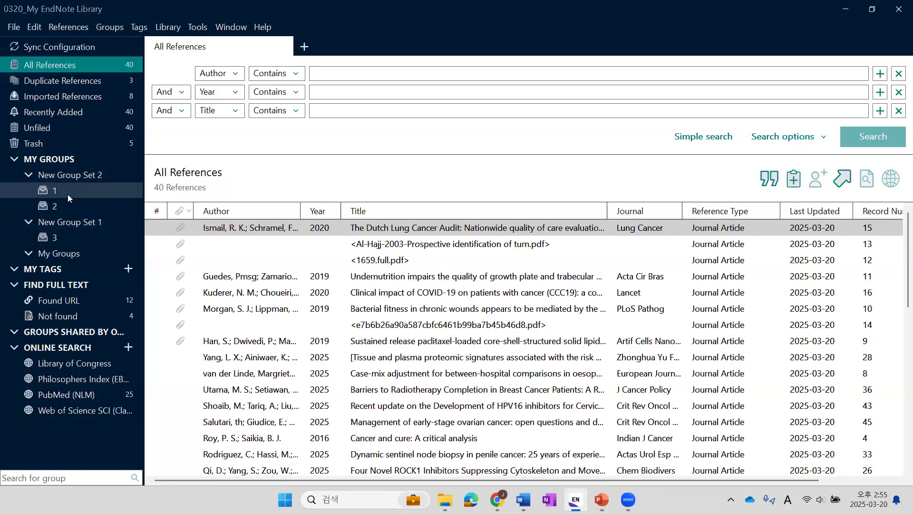
{"action": "left_click", "coordinate": [93, 190]}
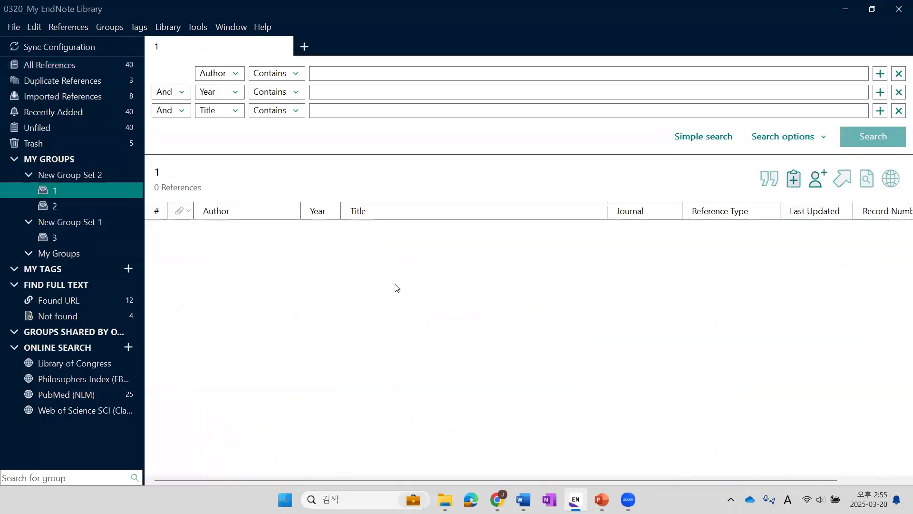
{"action": "left_click", "coordinate": [108, 66]}
{"action": "left_click_drag", "start_coordinate": [449, 310], "coordinate": [89, 189]}
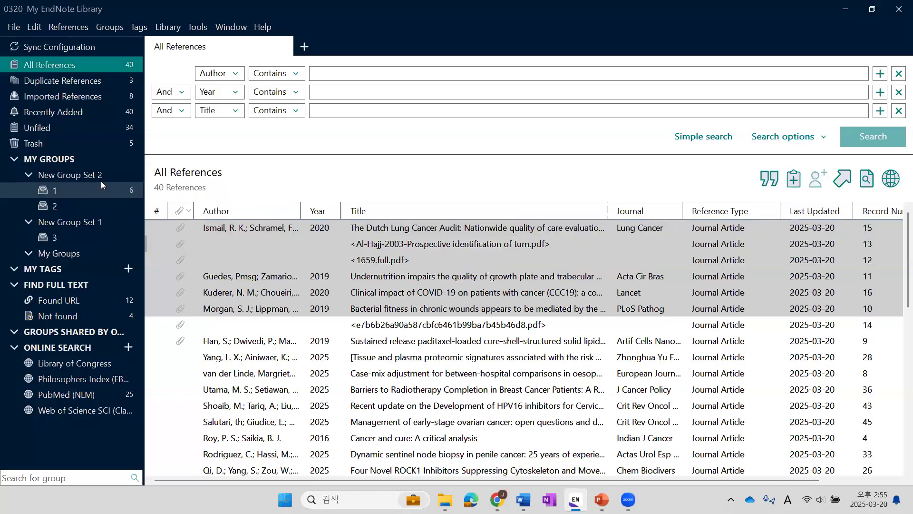
Add seven references from the full list to group 2 and the eight references from record 9 down to record 33 to group 3.
{"action": "left_click", "coordinate": [103, 64]}
{"action": "left_click_drag", "start_coordinate": [445, 389], "coordinate": [90, 206]}
{"action": "left_click_drag", "start_coordinate": [468, 455], "coordinate": [125, 234]}
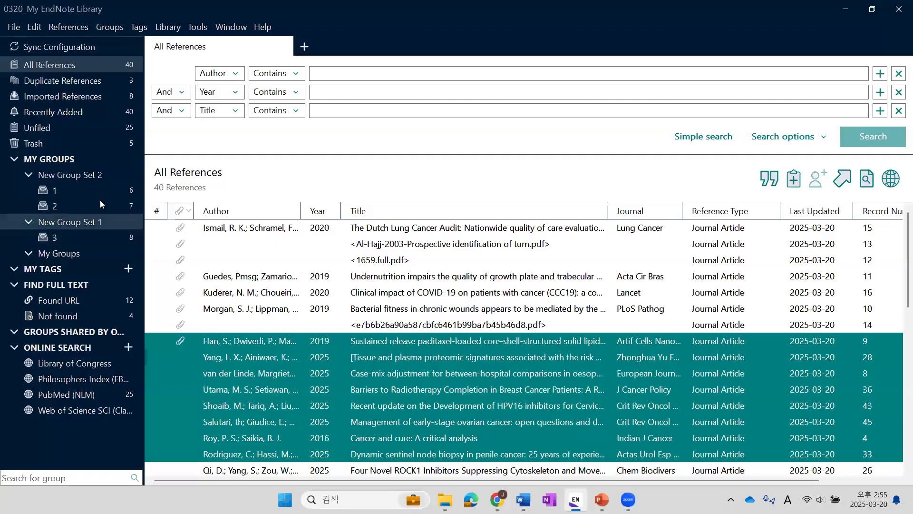
Start a new smart group under My Groups.
{"action": "left_click", "coordinate": [68, 158]}
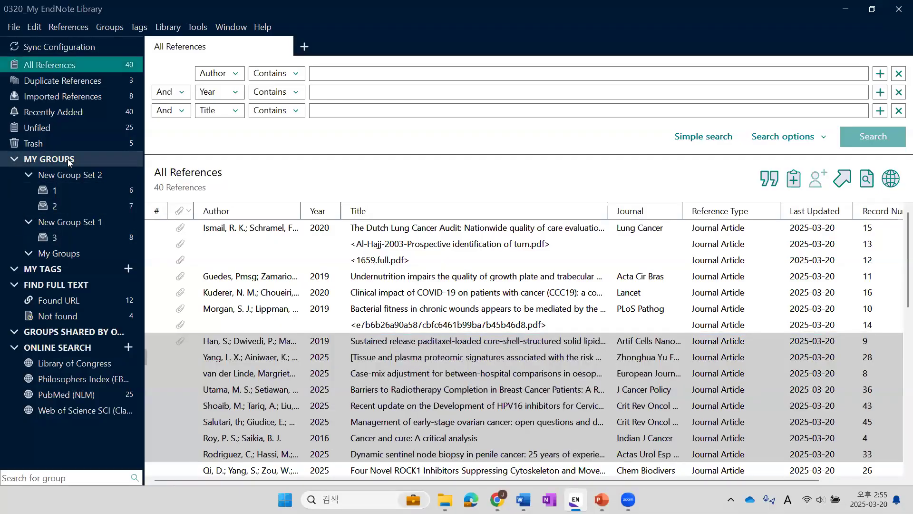
{"action": "right_click", "coordinate": [68, 159]}
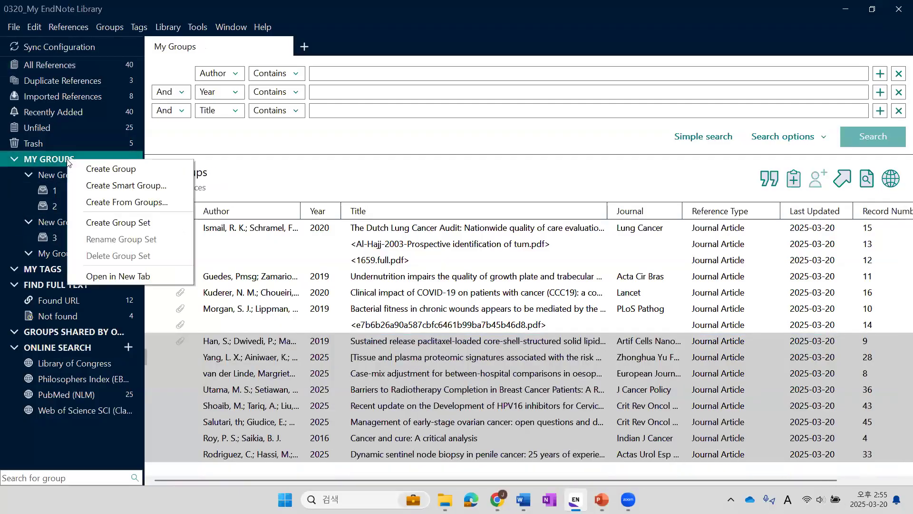
{"action": "left_click", "coordinate": [130, 188]}
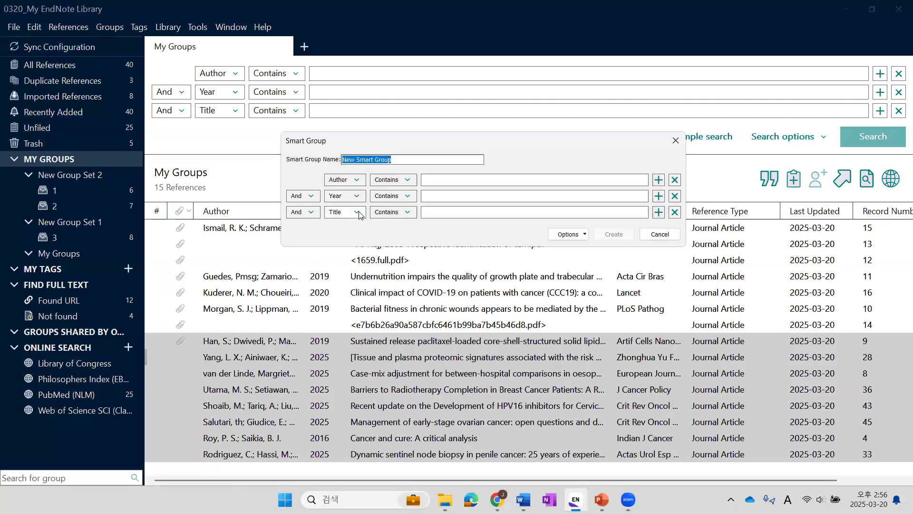
Browse the searchable fields for the smart group, and add and remove an extra criterion row.
{"action": "left_click", "coordinate": [360, 182]}
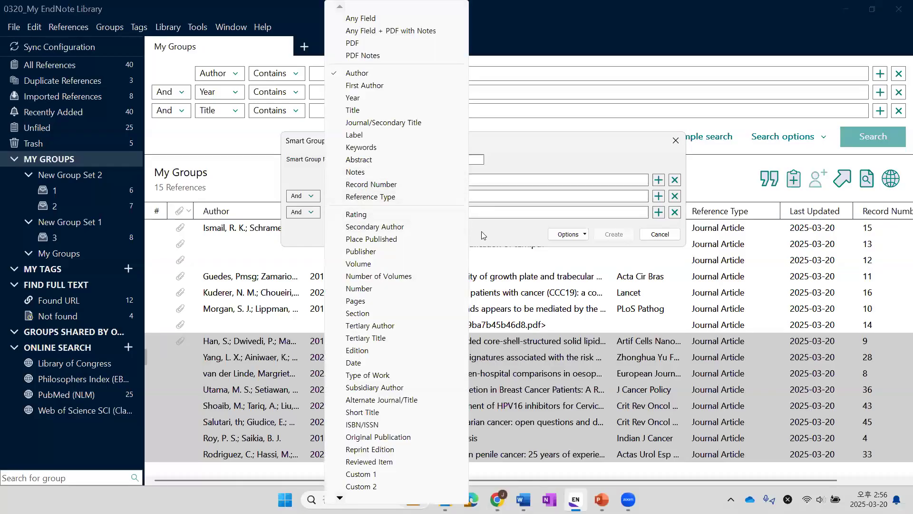
{"action": "left_click", "coordinate": [637, 221]}
{"action": "left_click", "coordinate": [658, 212]}
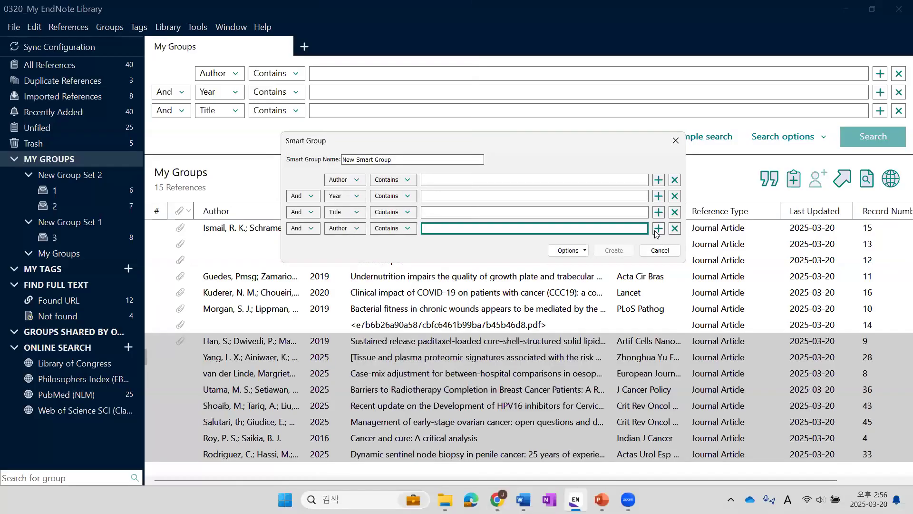
{"action": "left_click", "coordinate": [675, 229]}
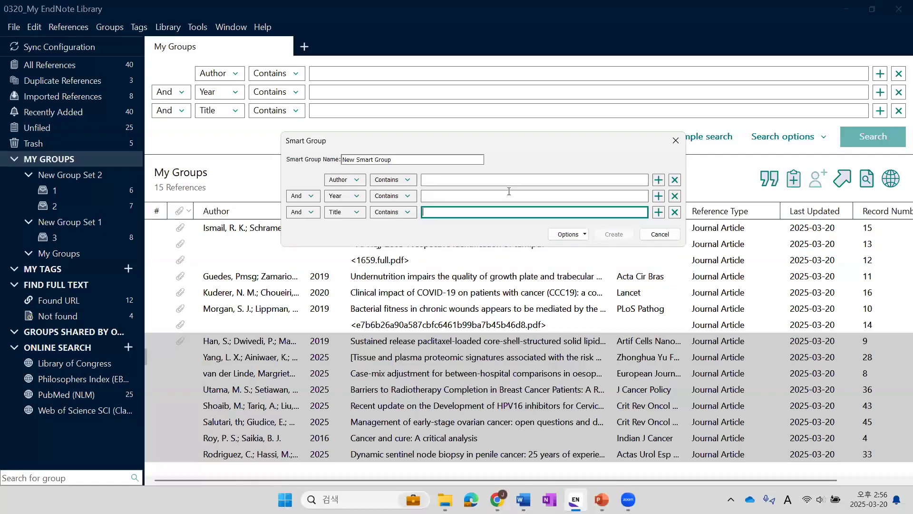
Name the smart group 2025, set its criterion to Year contains 2025, and create it.
{"action": "left_click_drag", "start_coordinate": [414, 158], "coordinate": [305, 138]}
{"action": "type", "text": "2025"}
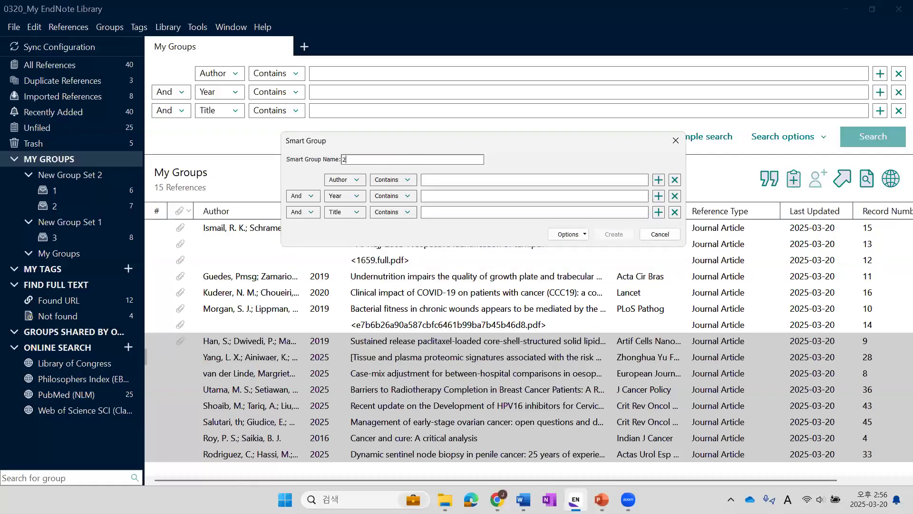
{"action": "left_click", "coordinate": [460, 196]}
{"action": "type", "text": "2025"}
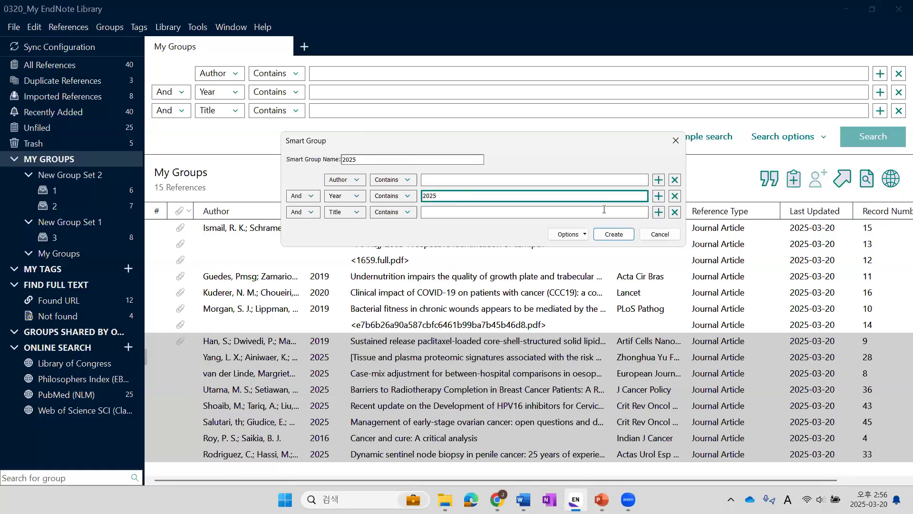
{"action": "left_click", "coordinate": [626, 236]}
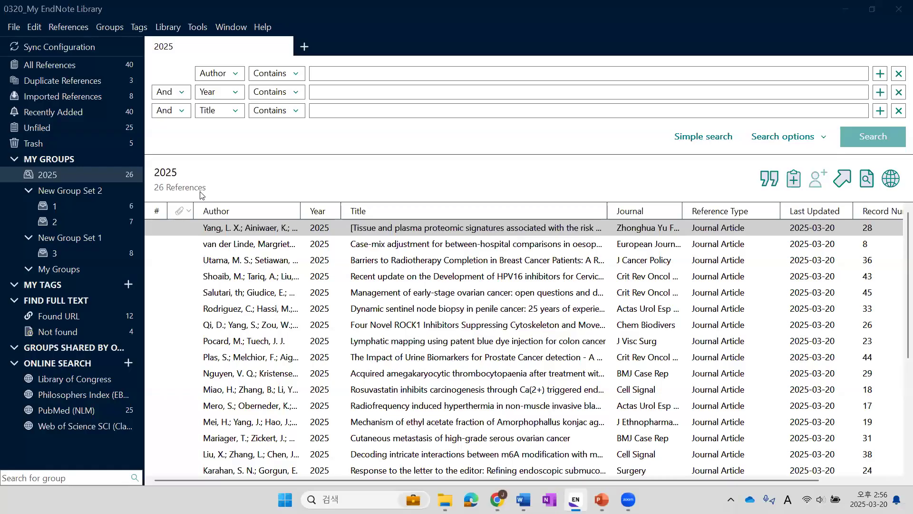
Create a green tag named Papers.
{"action": "left_click", "coordinate": [128, 285]}
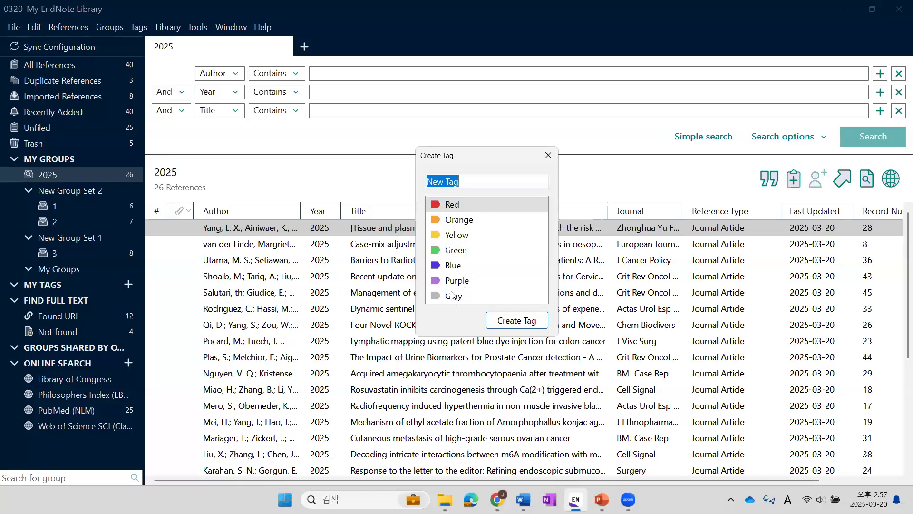
{"action": "left_click", "coordinate": [455, 251]}
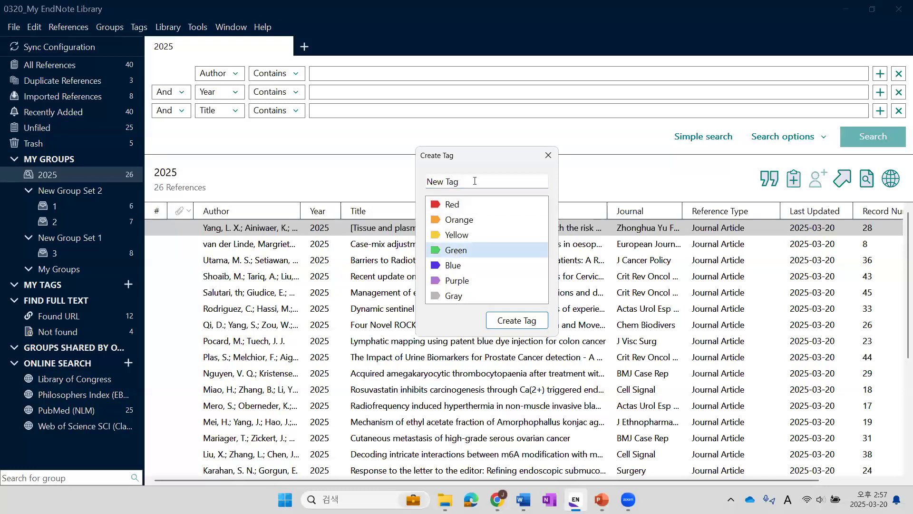
{"action": "type", "text": "Papers"}
{"action": "left_click", "coordinate": [516, 321]}
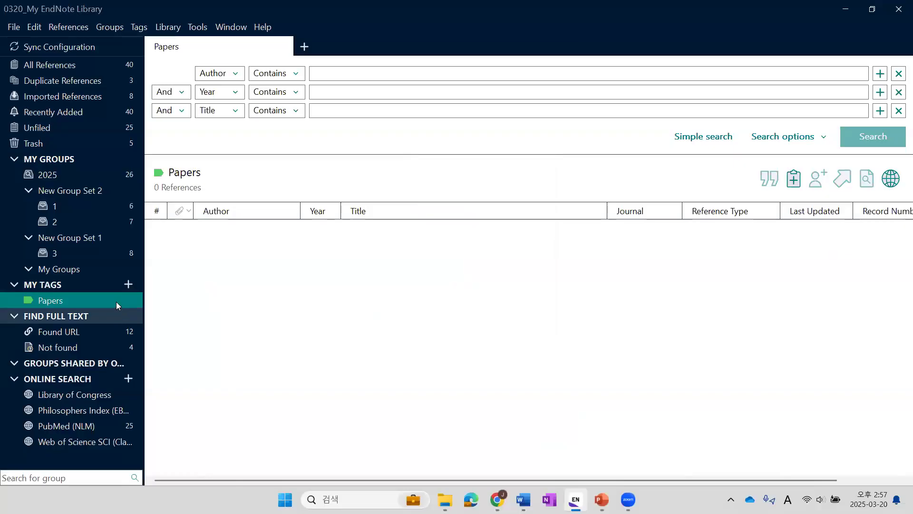
From the full reference list, apply the Papers tag to records 16, 9, 43 and 4.
{"action": "left_click", "coordinate": [114, 66]}
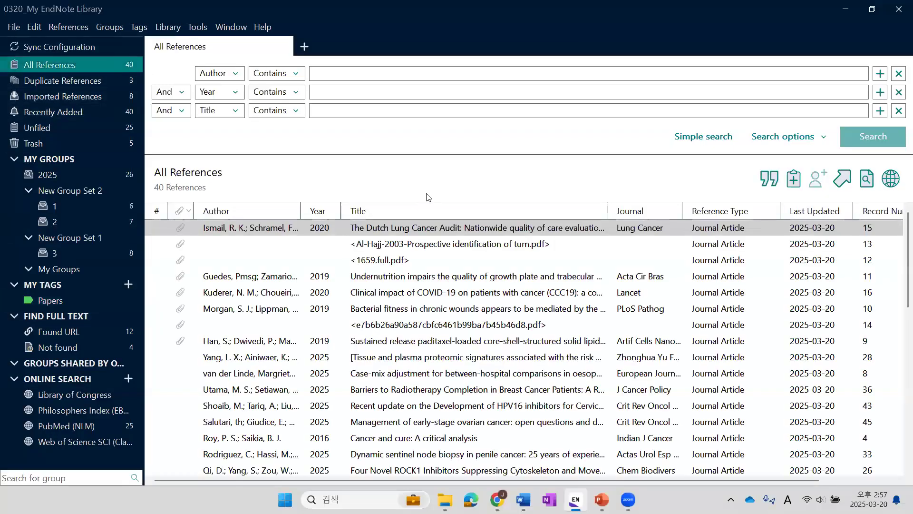
{"action": "left_click", "coordinate": [446, 295]}
{"action": "left_click", "coordinate": [447, 341], "text": "ctrl"}
{"action": "left_click", "coordinate": [440, 405], "text": "ctrl"}
{"action": "left_click", "coordinate": [428, 437], "text": "ctrl"}
{"action": "left_click_drag", "start_coordinate": [394, 293], "coordinate": [113, 300]}
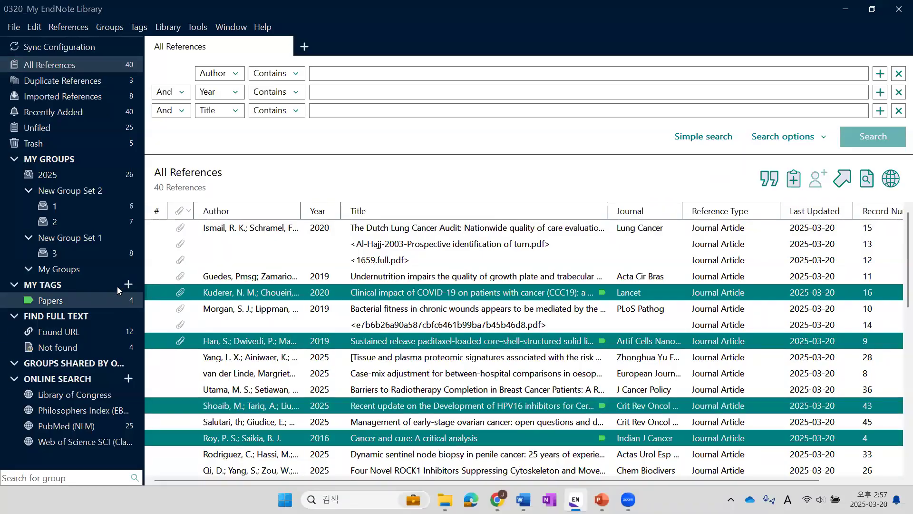
In group 2, apply the Papers tag to records 28 and 8.
{"action": "left_click", "coordinate": [104, 220]}
{"action": "left_click", "coordinate": [423, 294]}
{"action": "left_click", "coordinate": [425, 308], "text": "ctrl"}
{"action": "left_click_drag", "start_coordinate": [425, 308], "coordinate": [88, 300]}
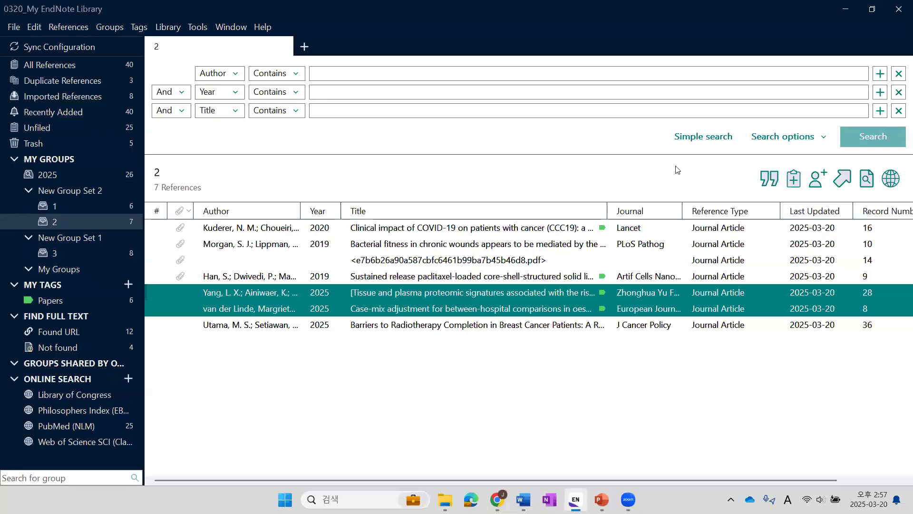
{"action": "left_click", "coordinate": [676, 184]}
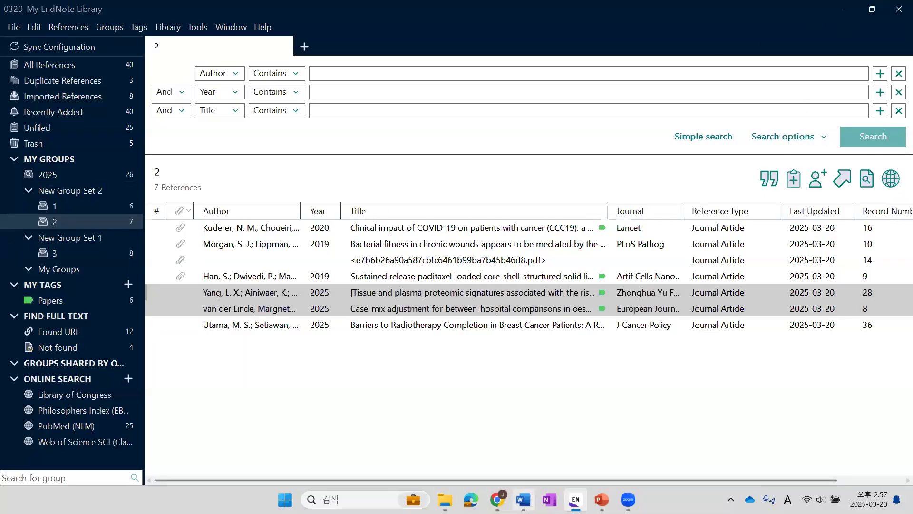
Switch to the Word review on cancer treatments and open EndNote's reference finder for inserting a citation, keeping the document text in view.
{"action": "left_click", "coordinate": [523, 499]}
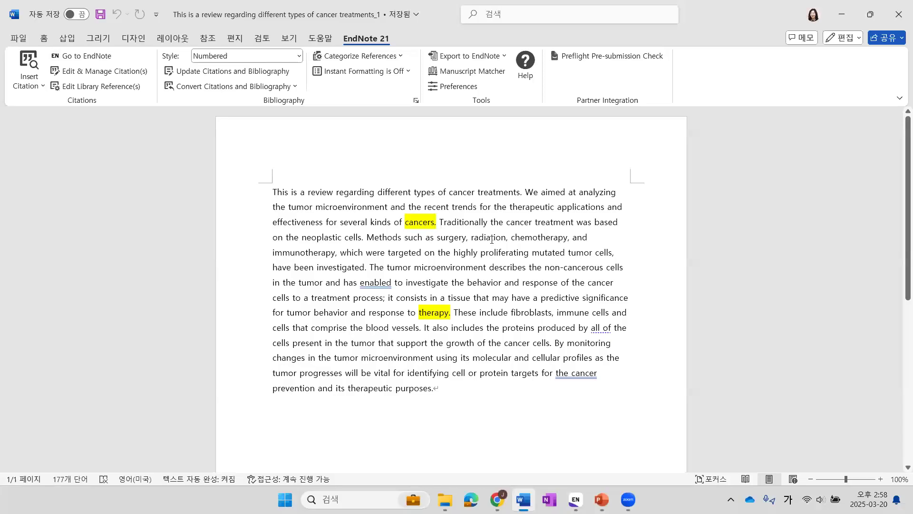
{"action": "left_click", "coordinate": [28, 86]}
{"action": "left_click", "coordinate": [42, 104]}
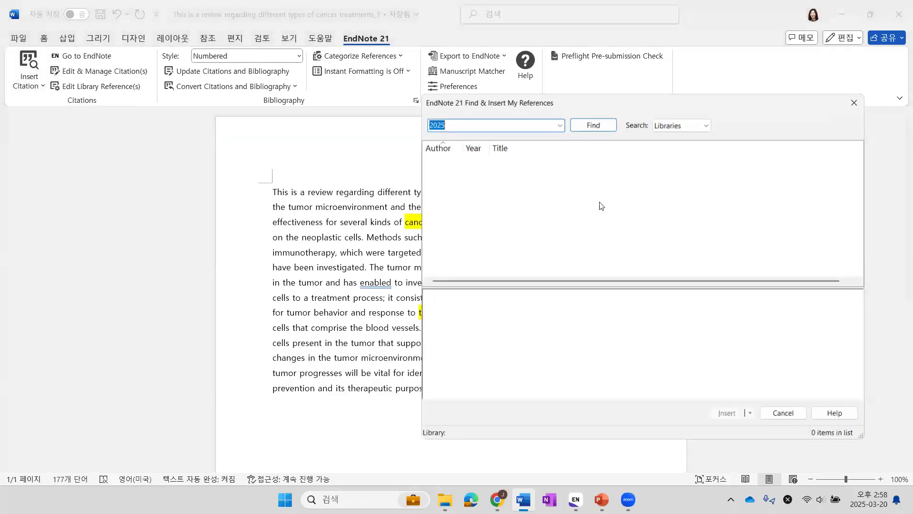
{"action": "left_click_drag", "start_coordinate": [627, 104], "coordinate": [659, 115]}
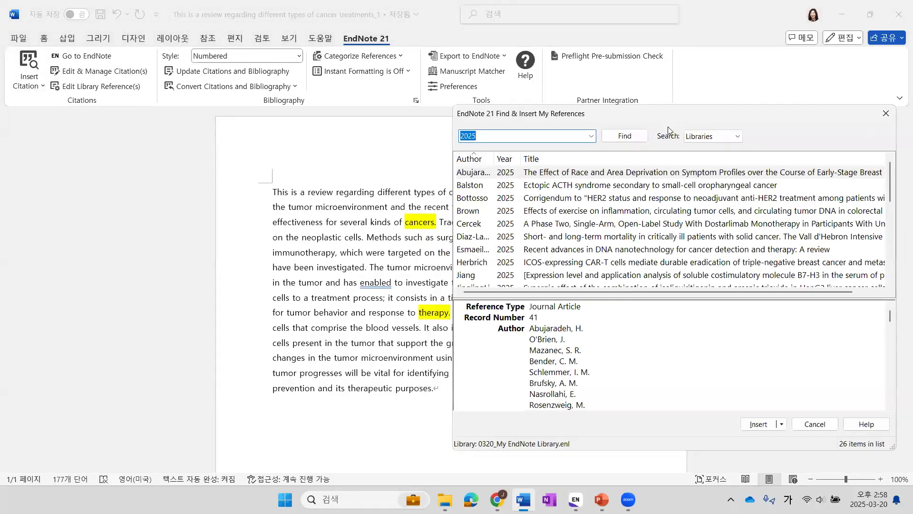
{"action": "left_click", "coordinate": [605, 211]}
{"action": "left_click", "coordinate": [609, 237]}
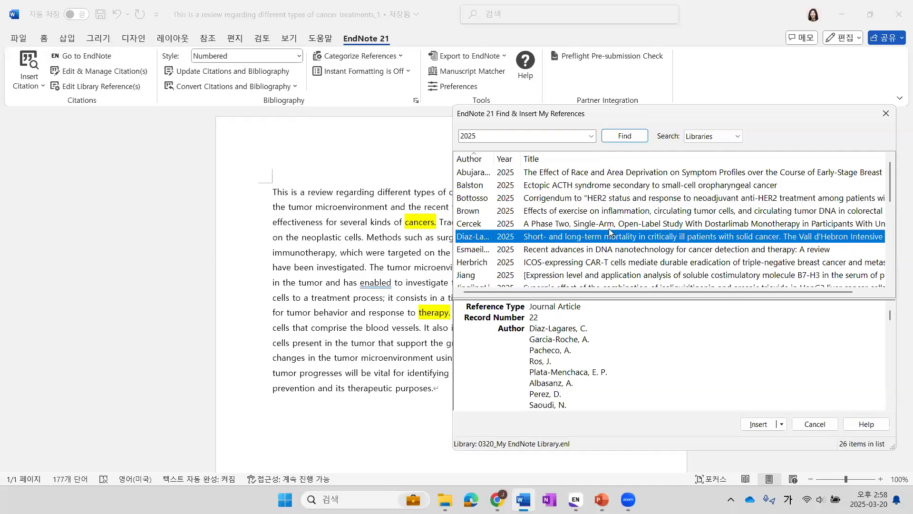
Search the EndNote library for "cancer" in the reference finder.
{"action": "left_click_drag", "start_coordinate": [488, 137], "coordinate": [457, 138]}
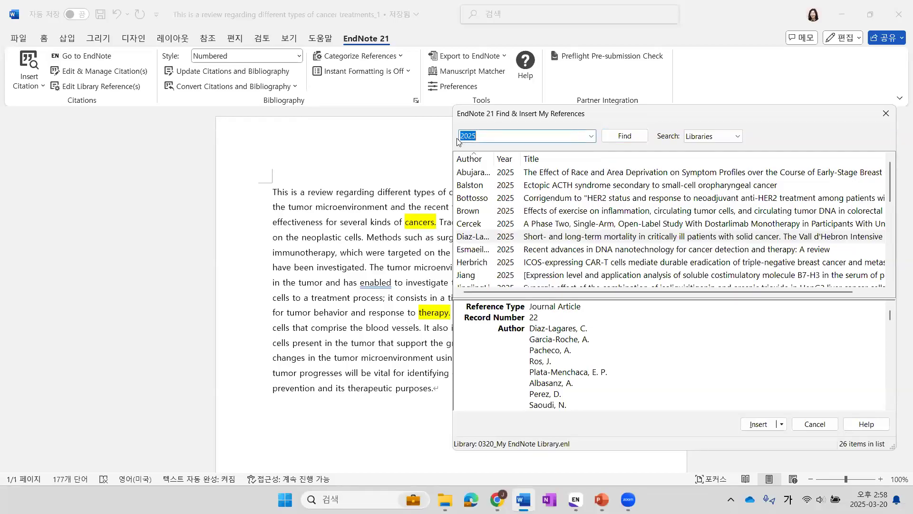
{"action": "type", "text": "ㅊ무"}
{"action": "key", "text": "BackSpace"}
{"action": "key", "text": "BackSpace"}
{"action": "key", "text": "BackSpace"}
{"action": "key", "text": "Hangul"}
{"action": "type", "text": "cancer"}
{"action": "left_click", "coordinate": [629, 138]}
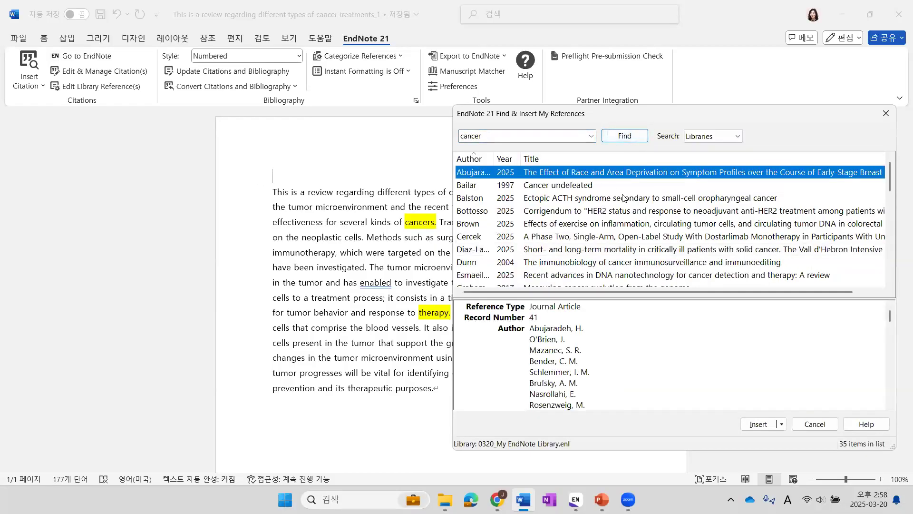
Cite the 2025 references on ectopic ACTH syndrome, the HER2 status corrigendum and the phase two dostarlimab study together after "cancers".
{"action": "left_click", "coordinate": [625, 200]}
{"action": "left_click", "coordinate": [629, 213], "text": "ctrl"}
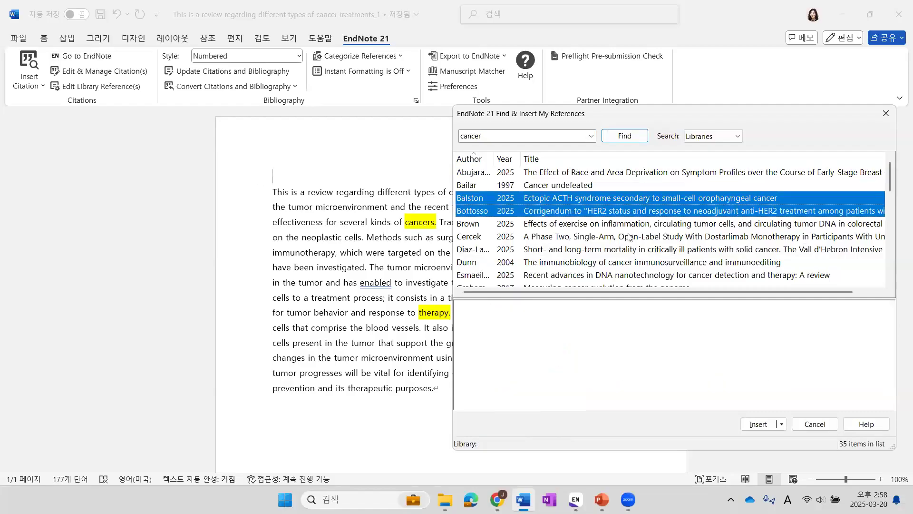
{"action": "left_click", "coordinate": [631, 237], "text": "ctrl"}
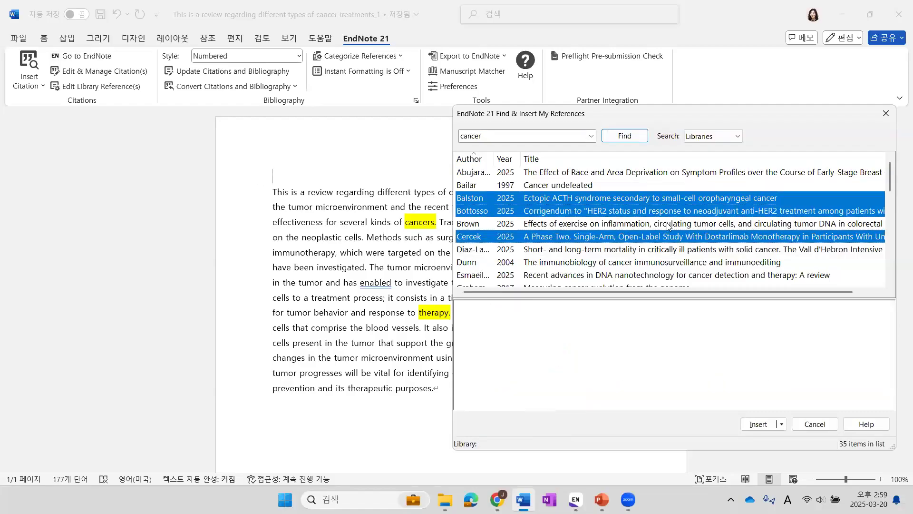
{"action": "key", "text": "Return"}
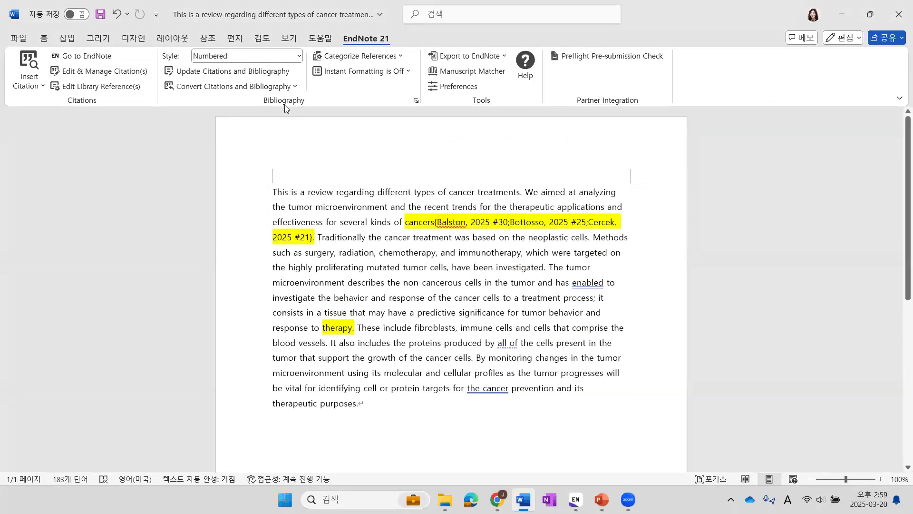
Update the document's citations and bibliography with the Numbered output style.
{"action": "left_click", "coordinate": [243, 73]}
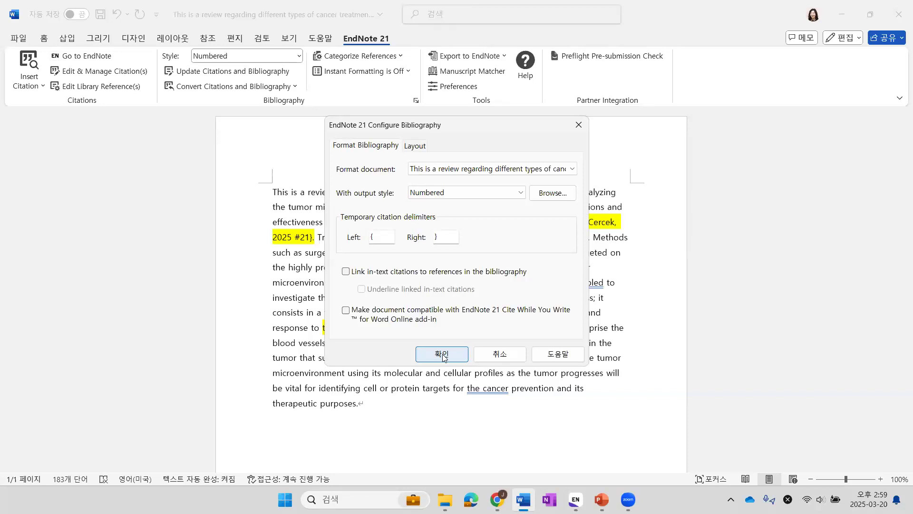
{"action": "left_click", "coordinate": [443, 355]}
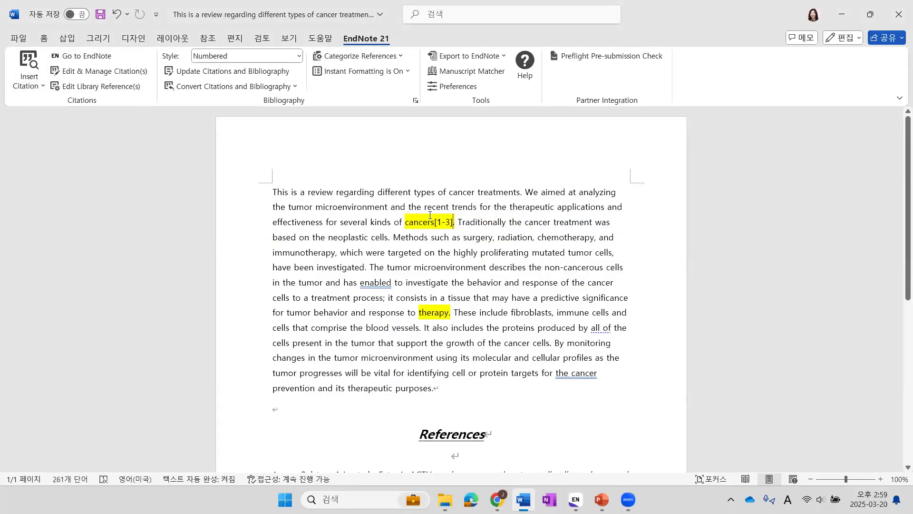
Compare the formatted citation after "cancers" with the entries in the References list and check the output style.
{"action": "scroll", "coordinate": [447, 382], "scroll_direction": "down", "scroll_amount": 3}
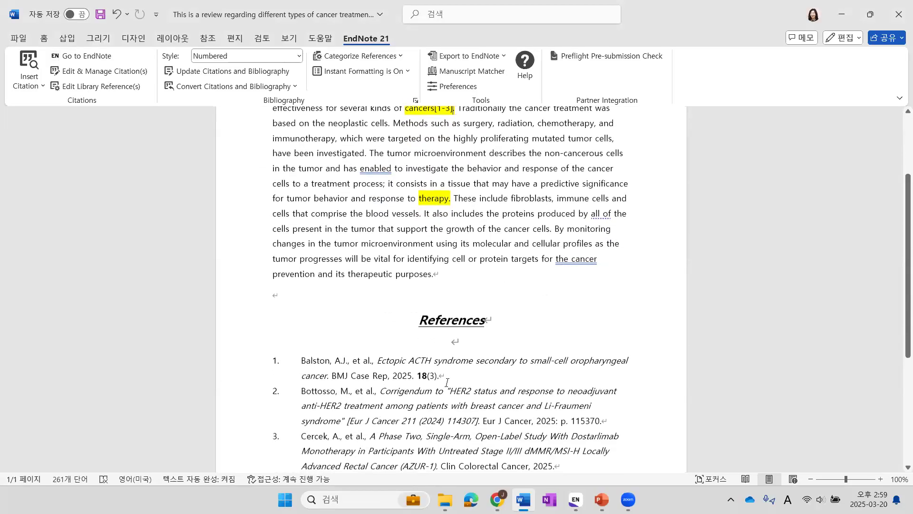
{"action": "scroll", "coordinate": [447, 382], "scroll_direction": "down", "scroll_amount": 2}
{"action": "scroll", "coordinate": [449, 384], "scroll_direction": "up", "scroll_amount": 3}
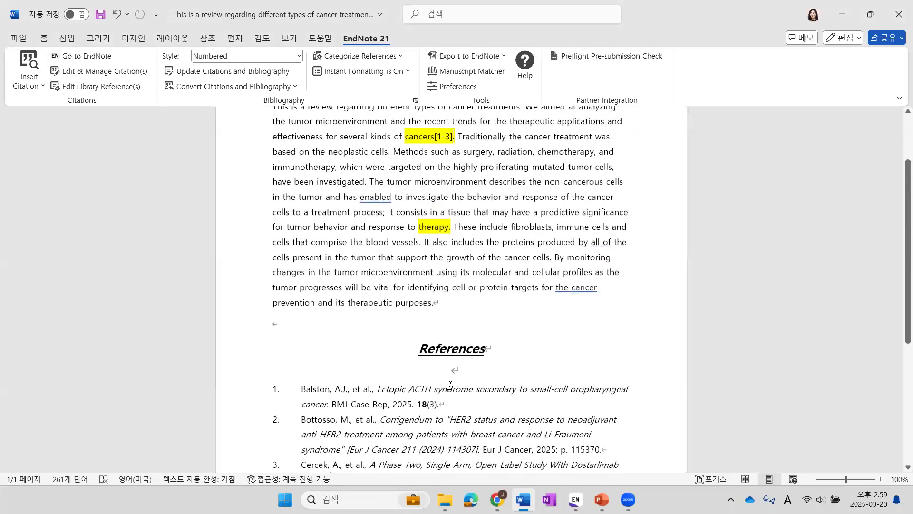
{"action": "scroll", "coordinate": [450, 385], "scroll_direction": "up", "scroll_amount": 2}
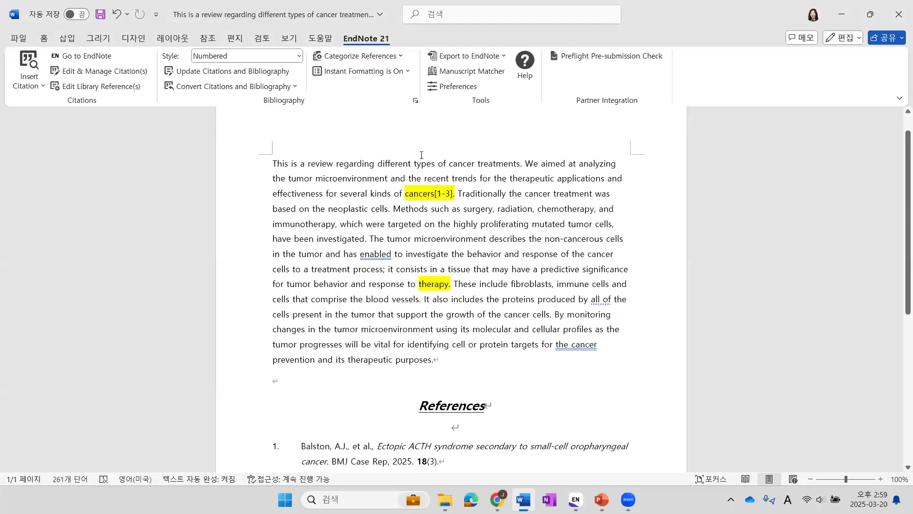
{"action": "scroll", "coordinate": [504, 326], "scroll_direction": "down", "scroll_amount": 3}
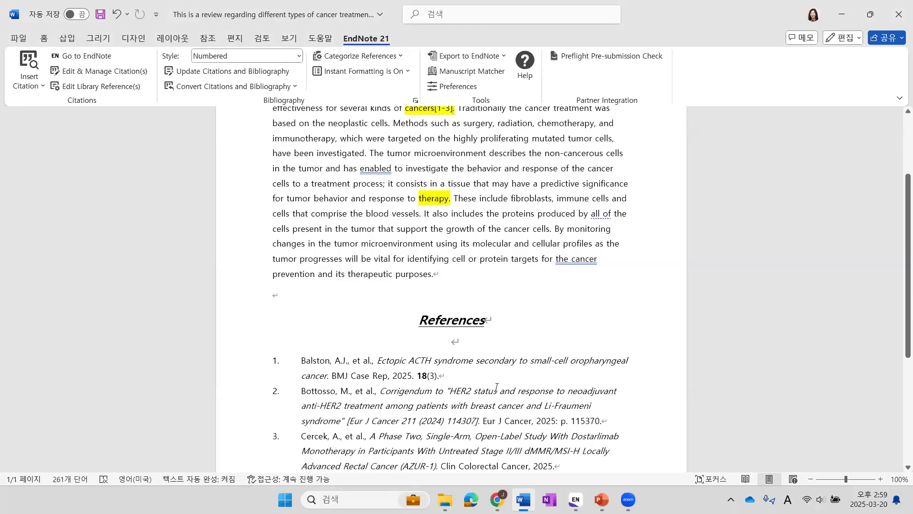
{"action": "scroll", "coordinate": [496, 388], "scroll_direction": "up", "scroll_amount": 2}
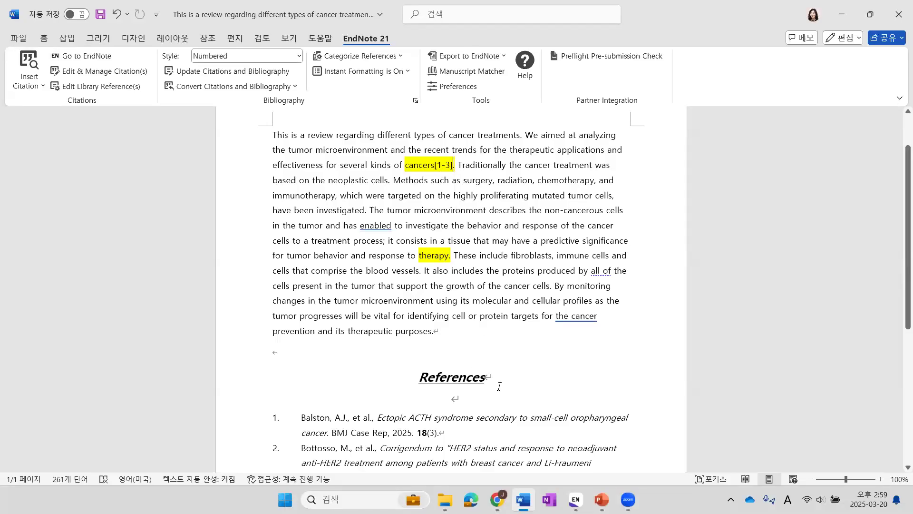
{"action": "scroll", "coordinate": [498, 386], "scroll_direction": "down", "scroll_amount": 2}
{"action": "scroll", "coordinate": [428, 238], "scroll_direction": "up", "scroll_amount": 3}
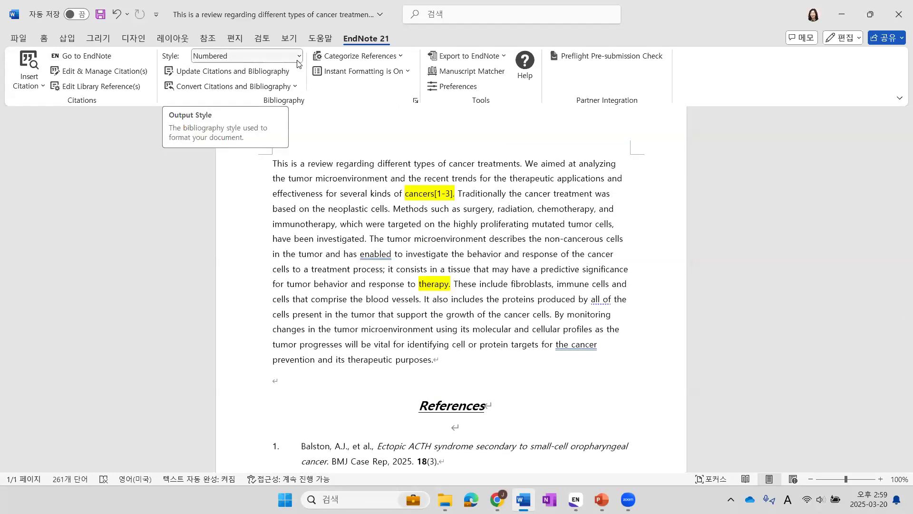
{"action": "left_click", "coordinate": [454, 200]}
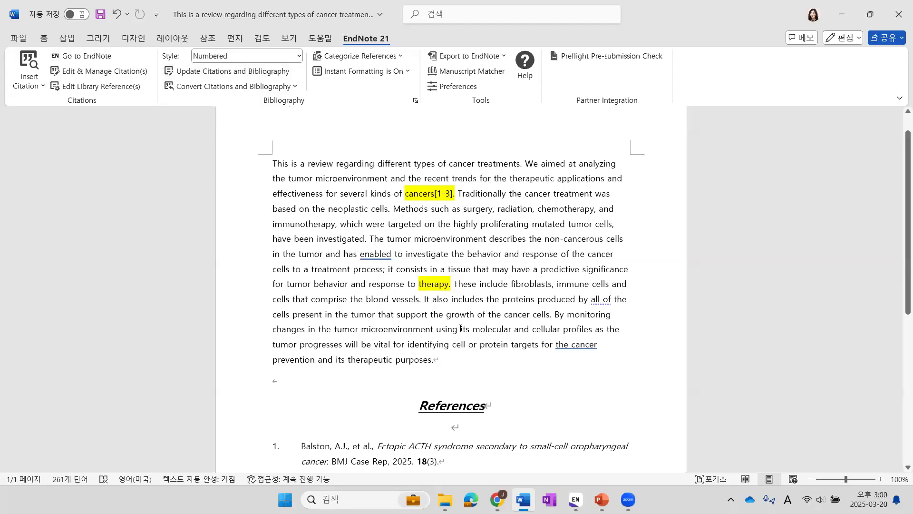
{"action": "scroll", "coordinate": [460, 328], "scroll_direction": "down", "scroll_amount": 2}
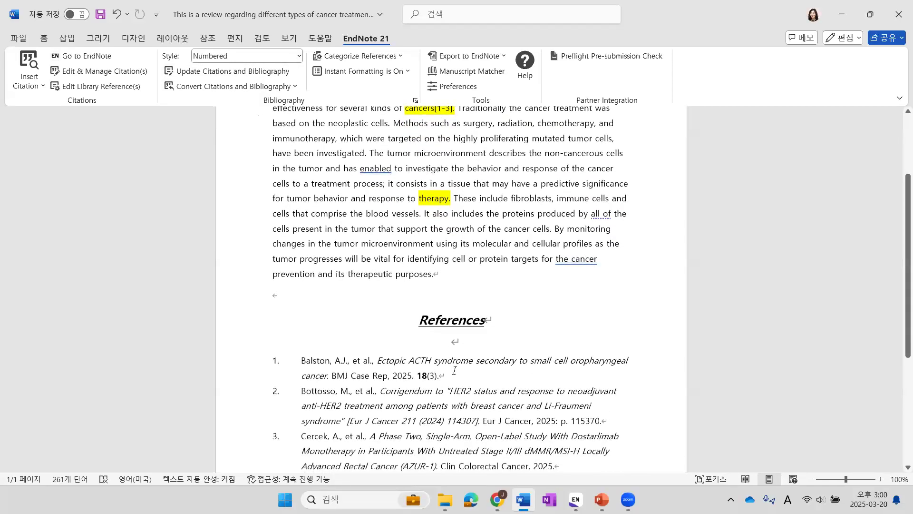
{"action": "scroll", "coordinate": [456, 371], "scroll_direction": "up", "scroll_amount": 2}
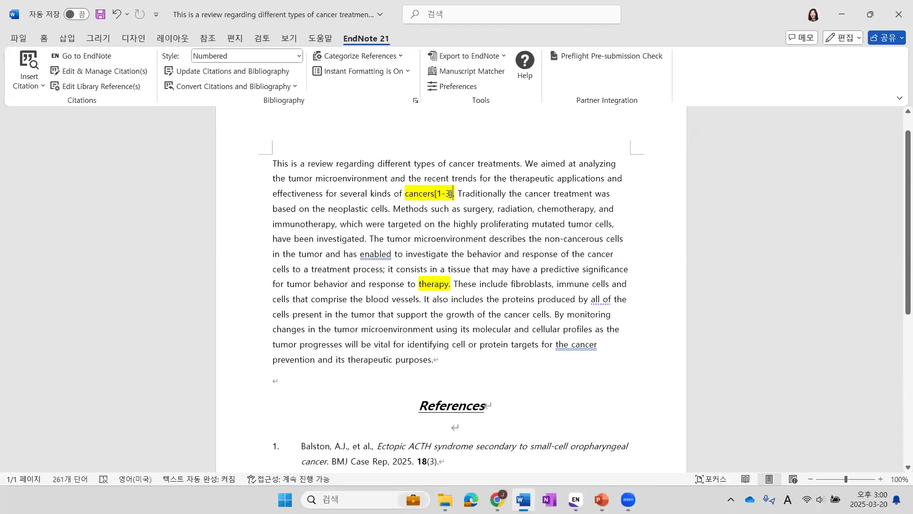
Cite the early-stage ovarian cancer, "Cancer and cure" and penile cancer sentinel node biopsy references from EndNote library group 3 after "therapy" in the Word document.
{"action": "left_click", "coordinate": [448, 287]}
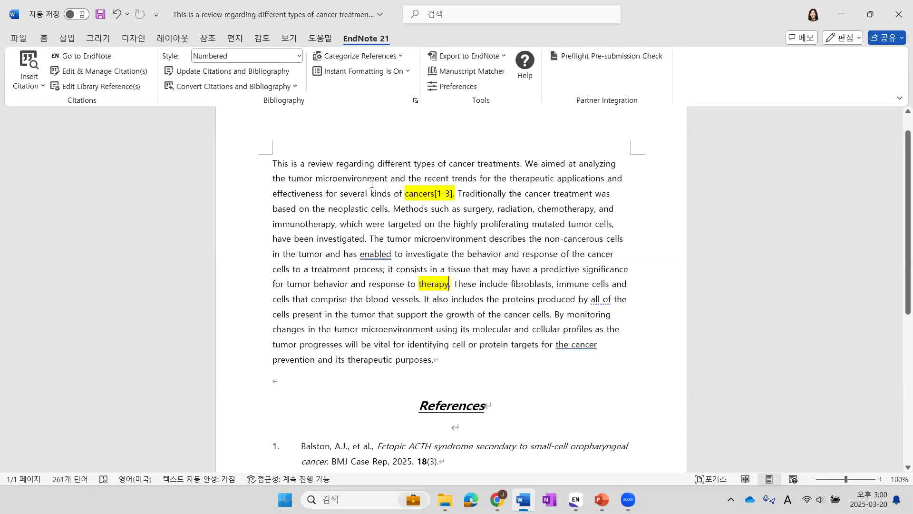
{"action": "left_click", "coordinate": [90, 56]}
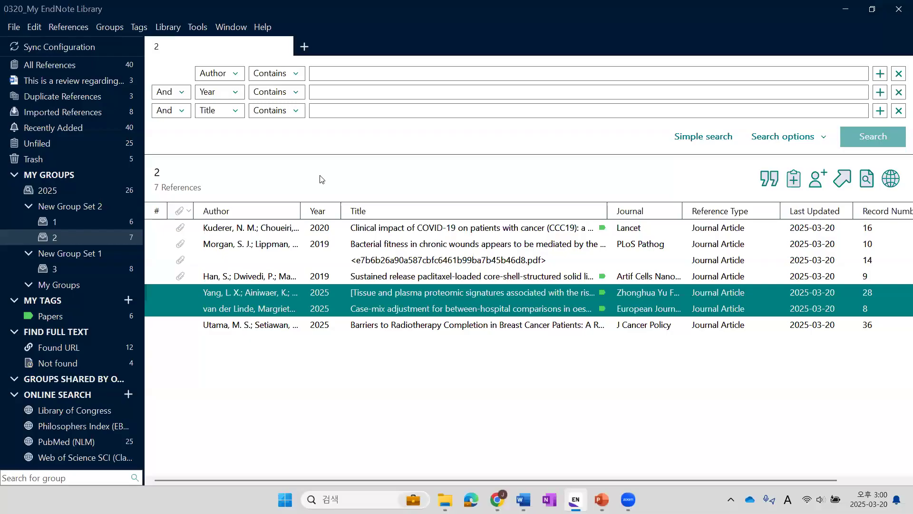
{"action": "left_click", "coordinate": [97, 68]}
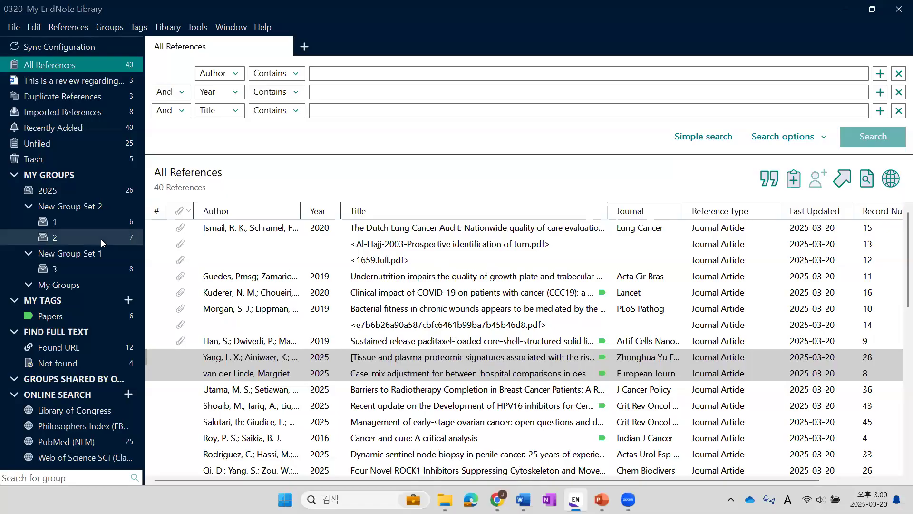
{"action": "left_click", "coordinate": [107, 269]}
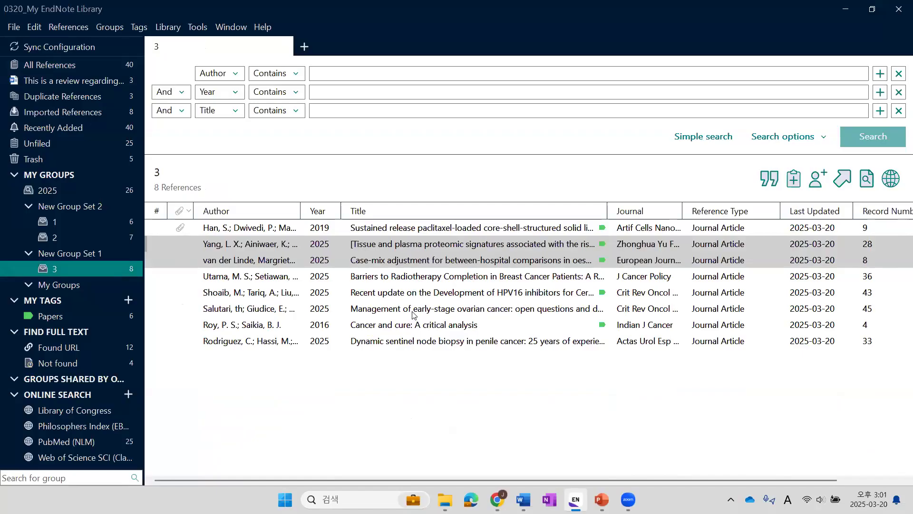
{"action": "left_click", "coordinate": [413, 314]}
{"action": "left_click", "coordinate": [416, 325], "text": "shift"}
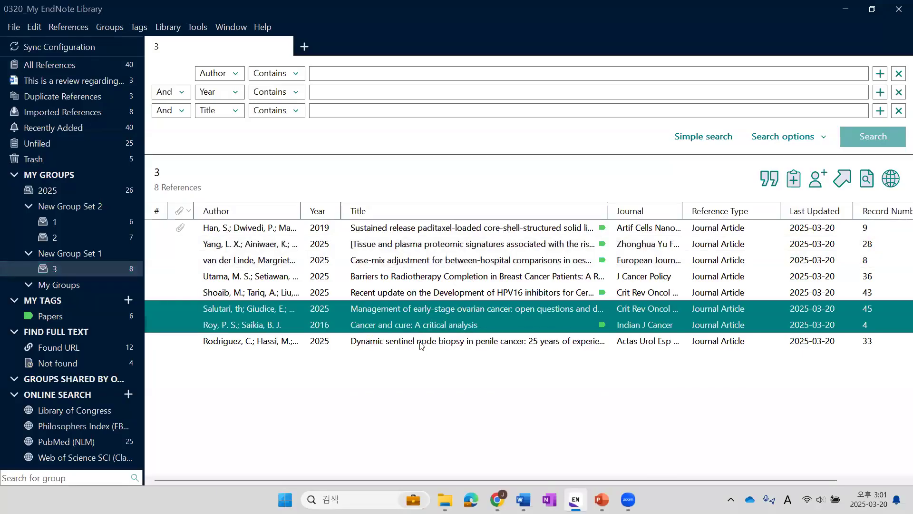
{"action": "left_click", "coordinate": [422, 346], "text": "shift"}
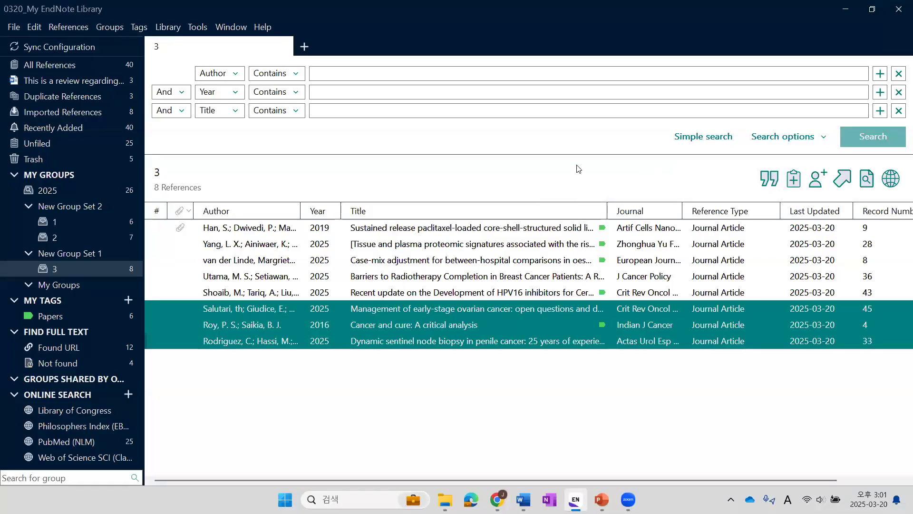
{"action": "left_click", "coordinate": [200, 29]}
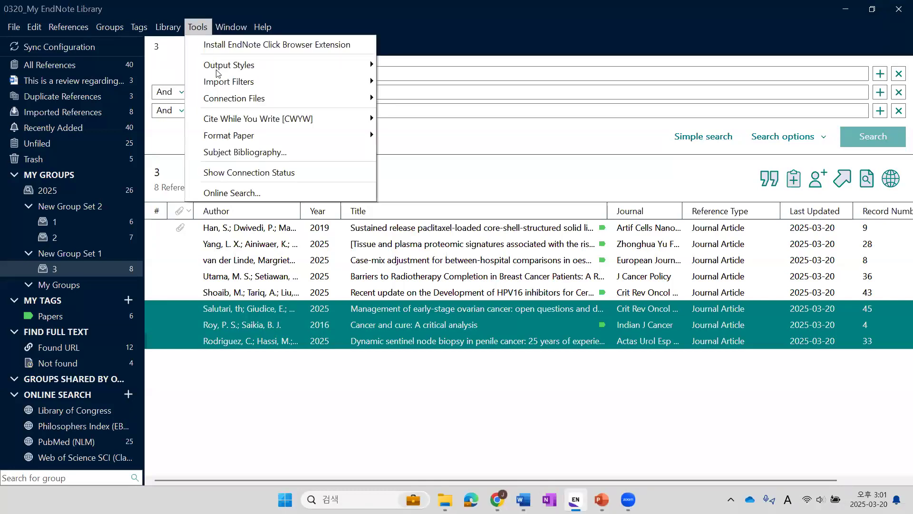
{"action": "mouse_move", "coordinate": [232, 124]}
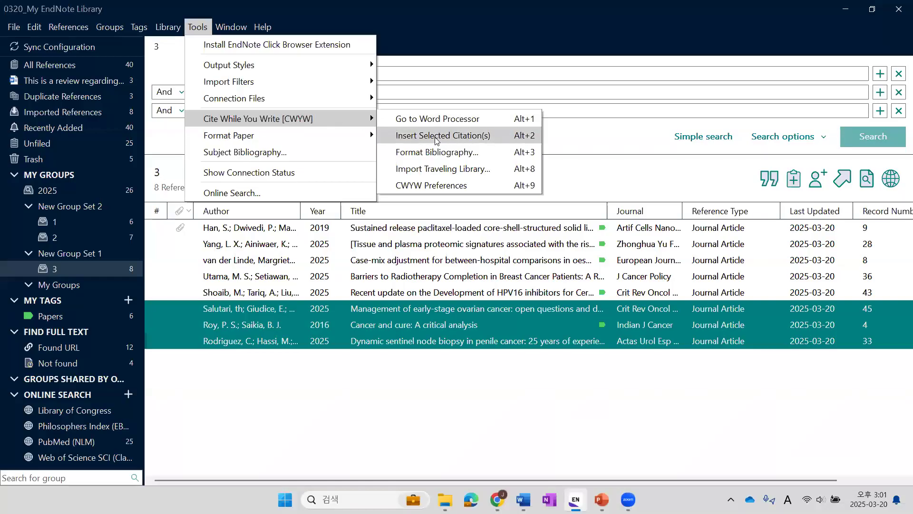
{"action": "left_click", "coordinate": [485, 136]}
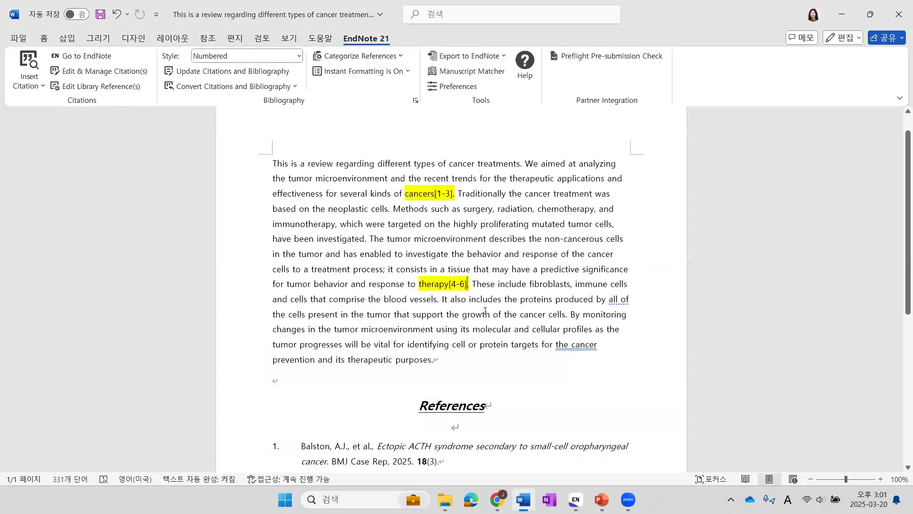
{"action": "scroll", "coordinate": [485, 311], "scroll_direction": "down", "scroll_amount": 6}
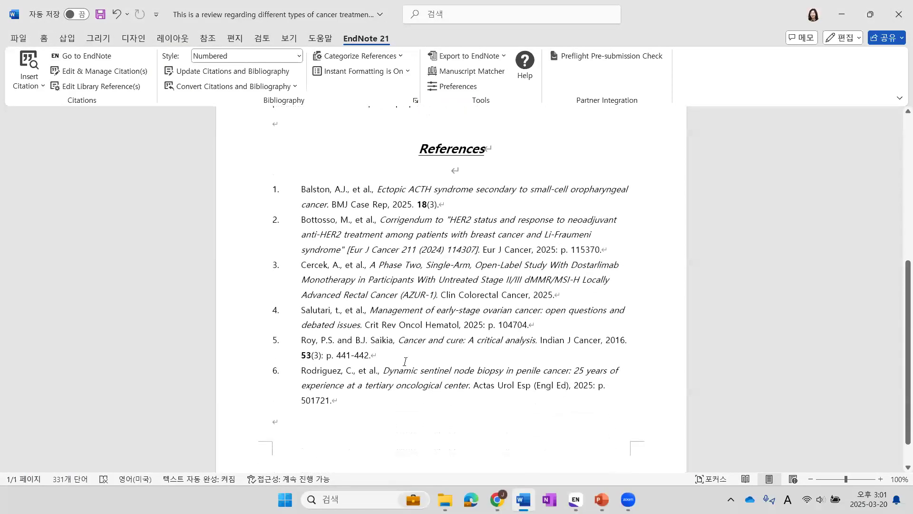
{"action": "scroll", "coordinate": [402, 240], "scroll_direction": "up", "scroll_amount": 6}
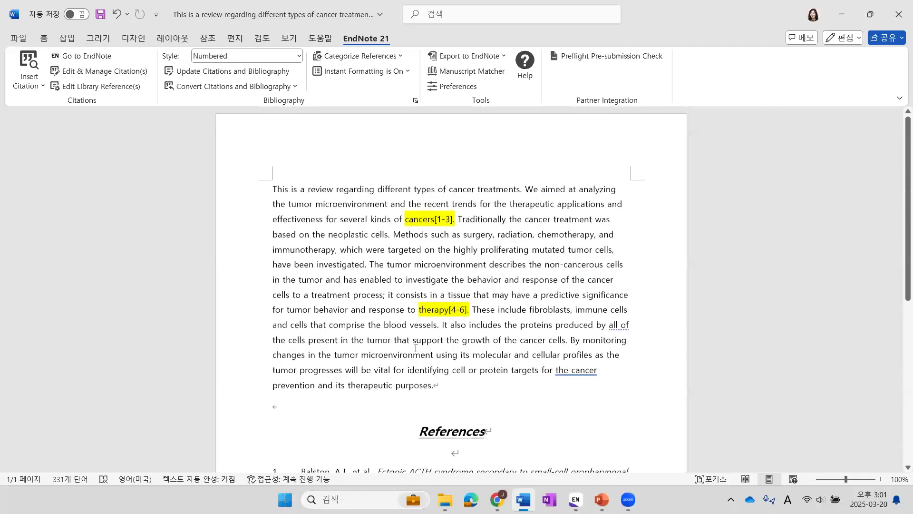
Try the APA 7th output style on the document's citations and bibliography, and return it to the Numbered style.
{"action": "left_click", "coordinate": [300, 58]}
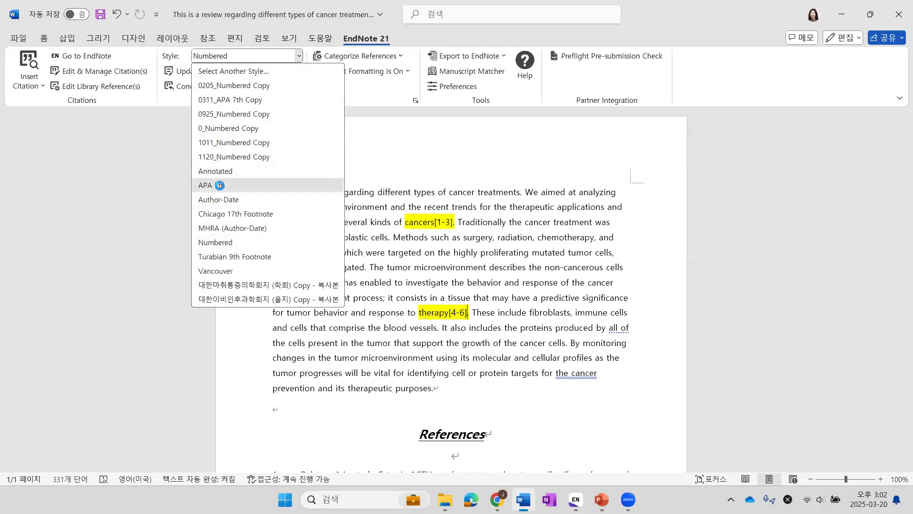
{"action": "left_click", "coordinate": [220, 186]}
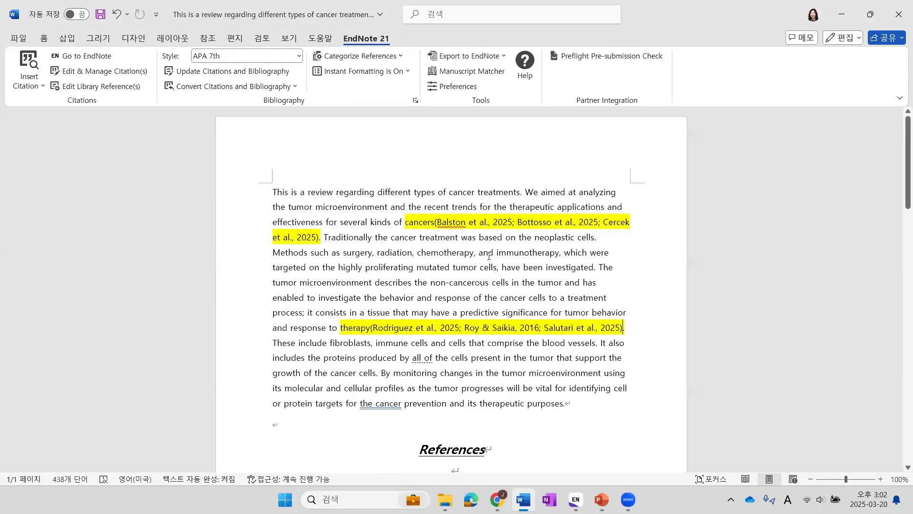
{"action": "scroll", "coordinate": [489, 255], "scroll_direction": "down", "scroll_amount": 5}
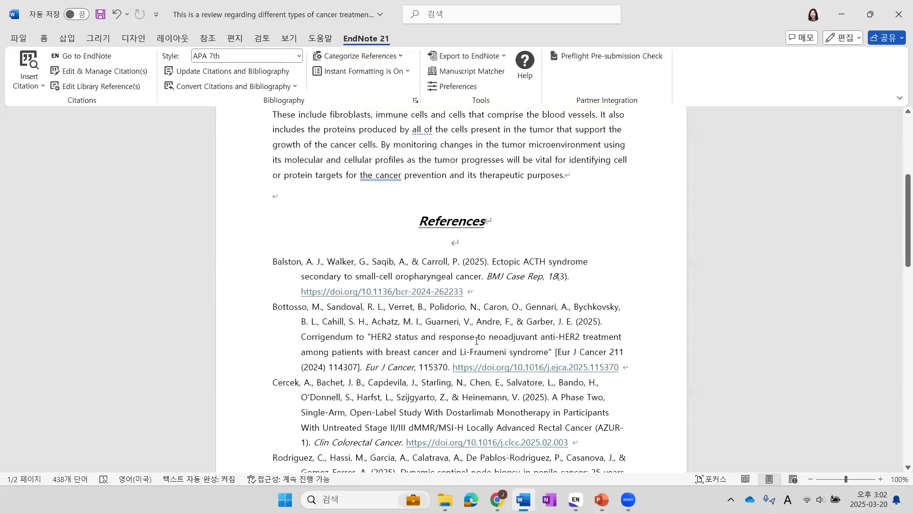
{"action": "left_click", "coordinate": [300, 56]}
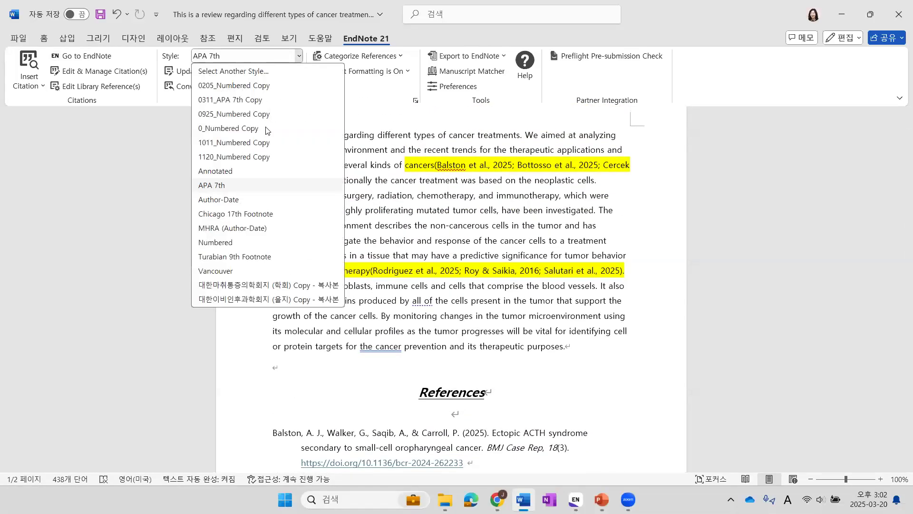
{"action": "left_click", "coordinate": [221, 243]}
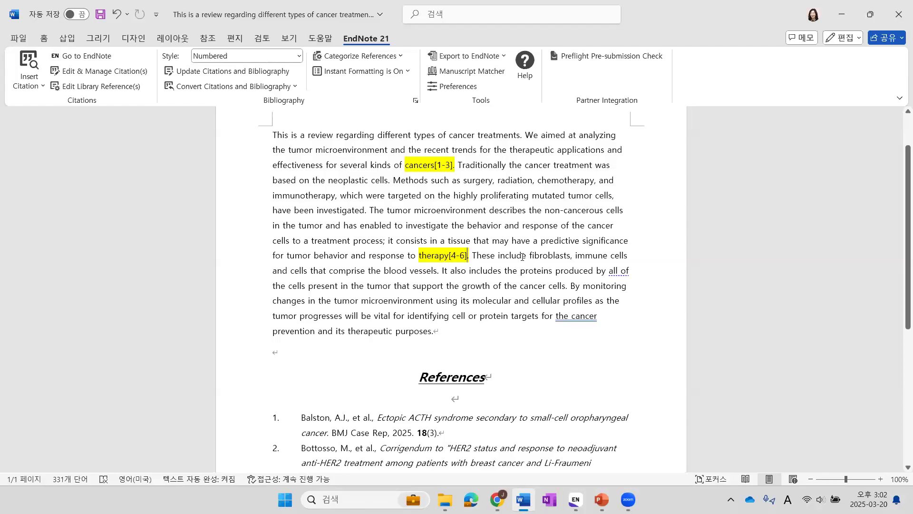
{"action": "scroll", "coordinate": [515, 255], "scroll_direction": "up", "scroll_amount": 1}
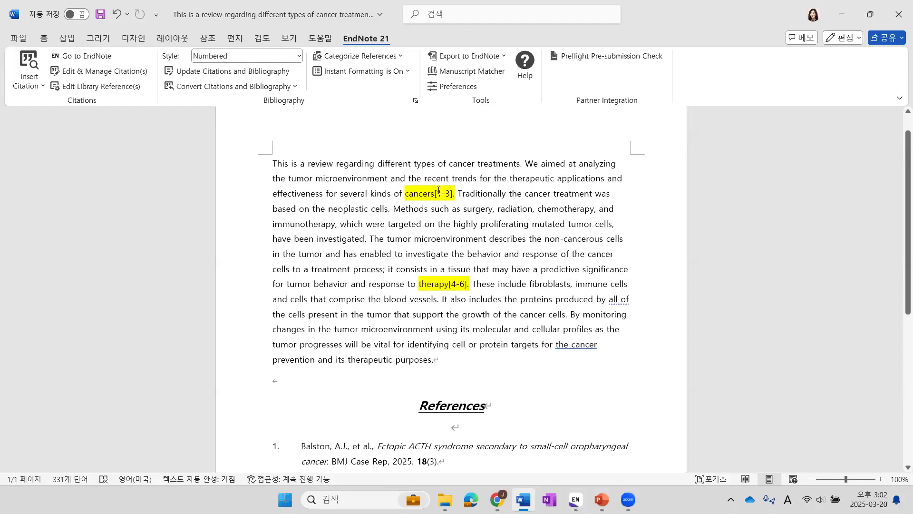
{"action": "scroll", "coordinate": [529, 277], "scroll_direction": "down", "scroll_amount": 4}
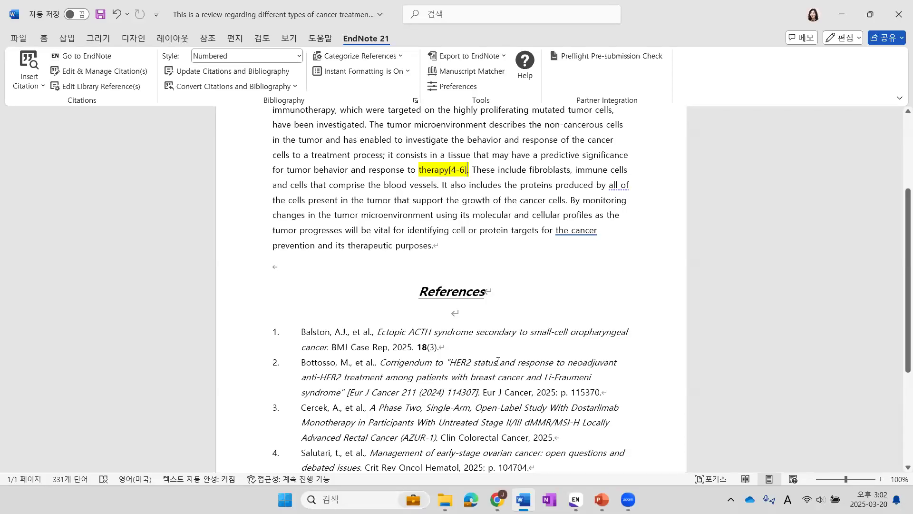
{"action": "scroll", "coordinate": [497, 362], "scroll_direction": "up", "scroll_amount": 2}
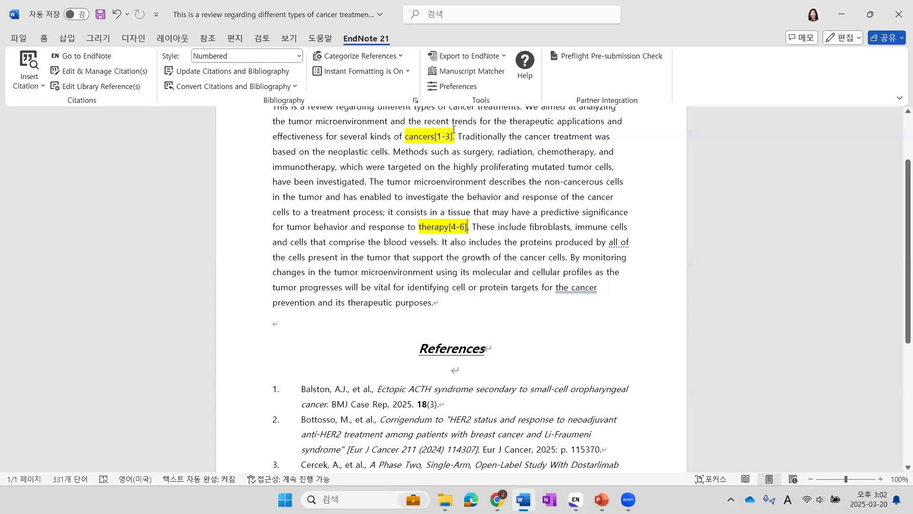
Move the dostarlimab study to first place in the citation group after "cancers", with the ectopic ACTH syndrome reference ahead of the HER2 corrigendum.
{"action": "left_click", "coordinate": [114, 73]}
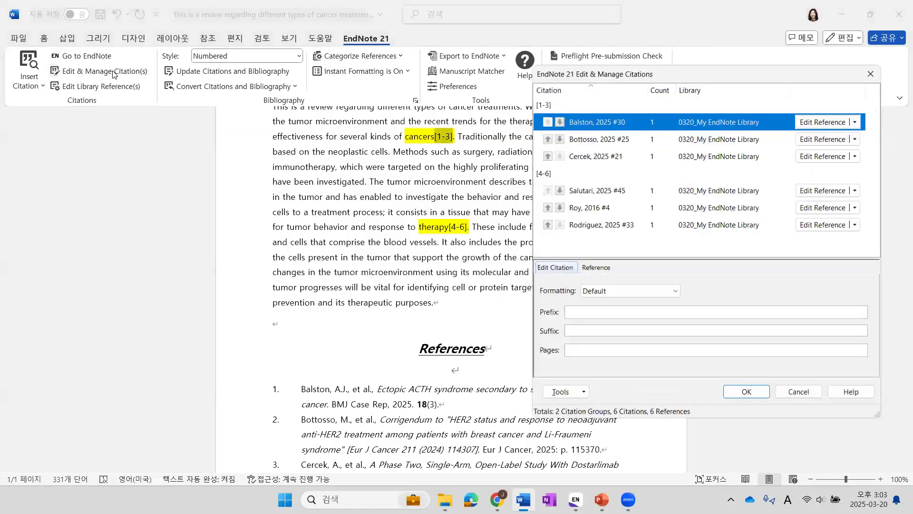
{"action": "left_click_drag", "start_coordinate": [690, 78], "coordinate": [710, 65]}
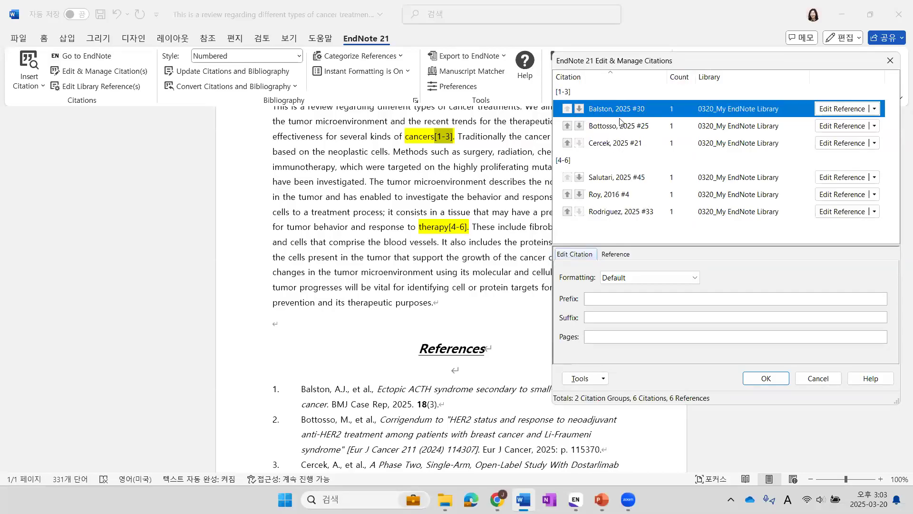
{"action": "left_click", "coordinate": [578, 128]}
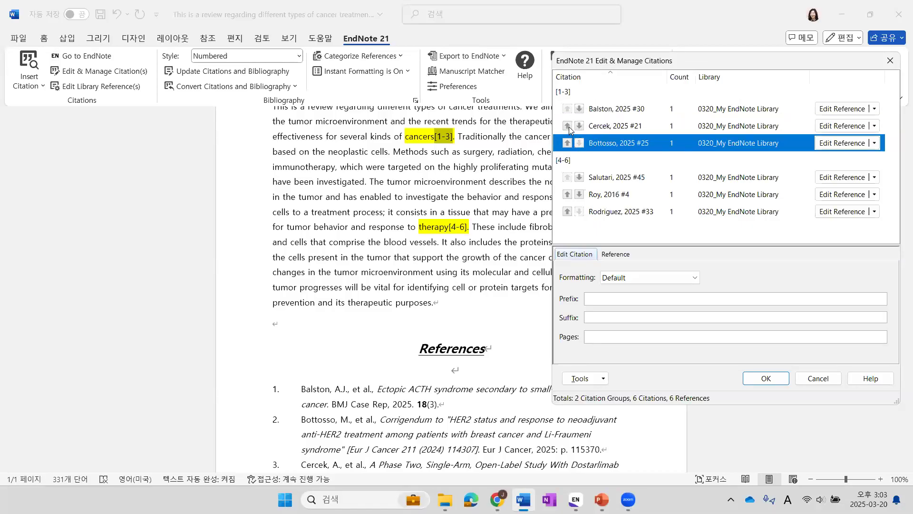
{"action": "left_click", "coordinate": [568, 126]}
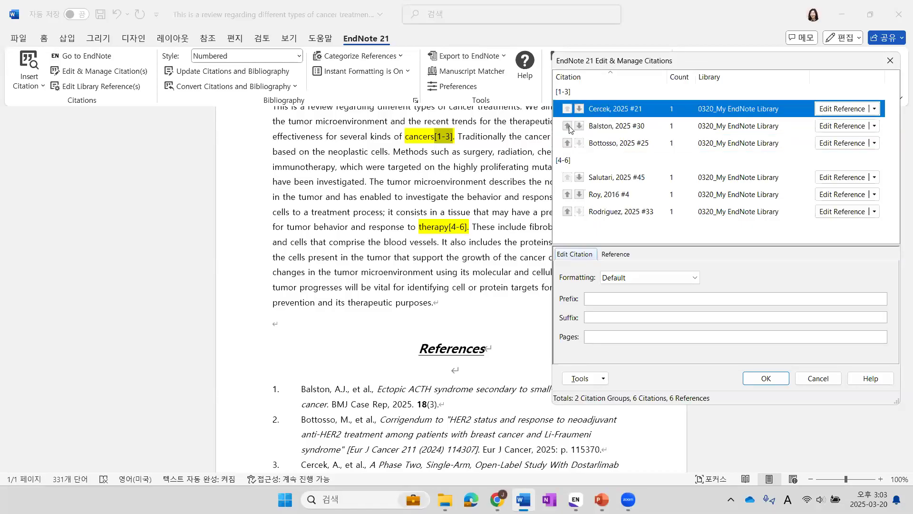
Remove the ectopic ACTH syndrome reference (#30) from the citation group after "cancers" and apply the citation changes to the document.
{"action": "left_click", "coordinate": [727, 145]}
{"action": "left_click", "coordinate": [729, 129]}
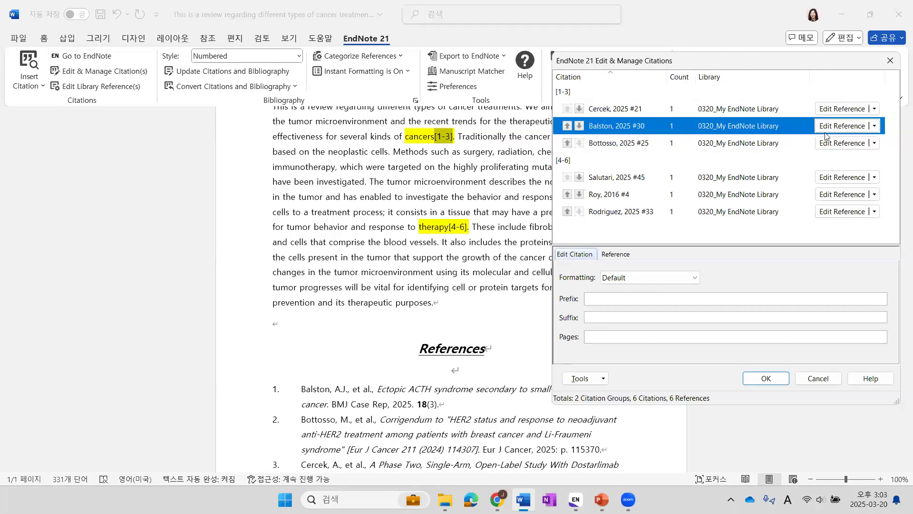
{"action": "left_click", "coordinate": [875, 130]}
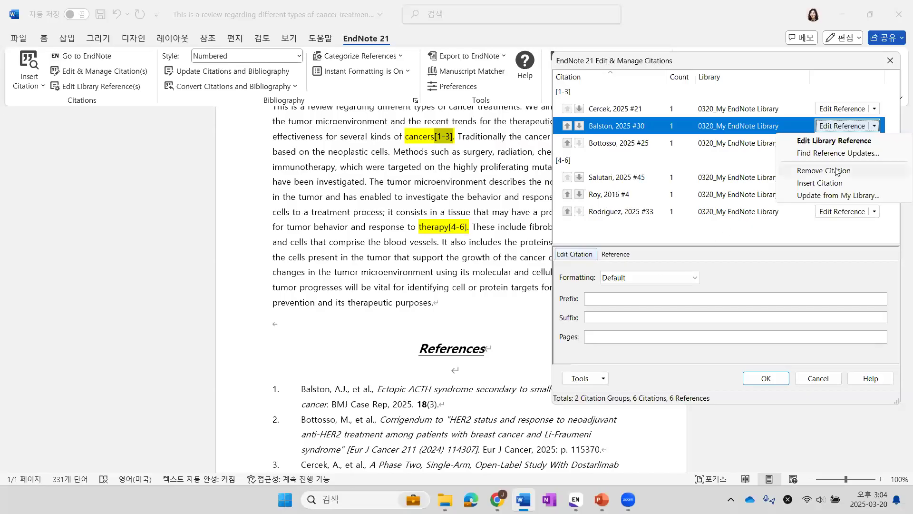
{"action": "left_click", "coordinate": [807, 173]}
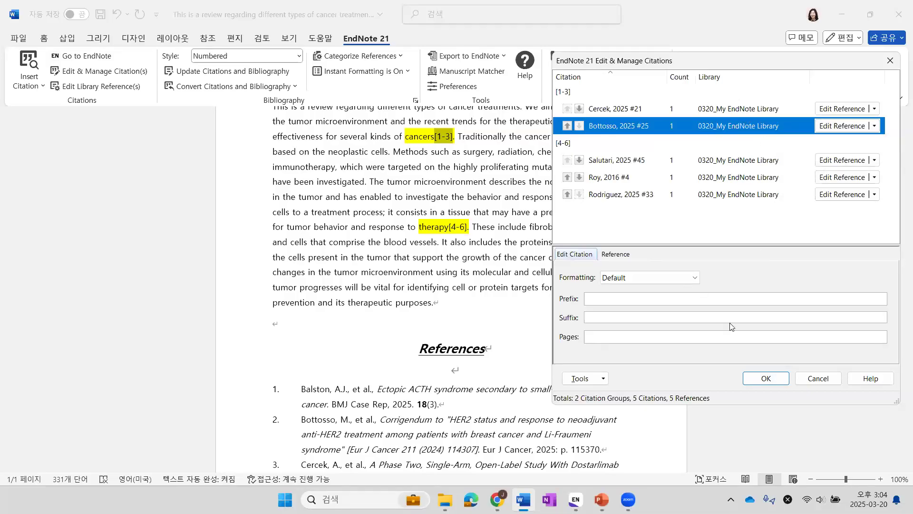
{"action": "left_click", "coordinate": [765, 379]}
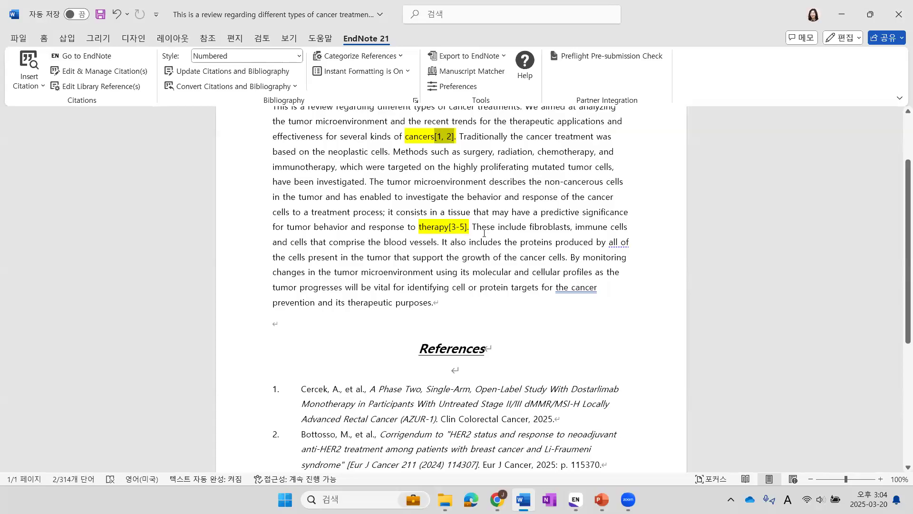
{"action": "scroll", "coordinate": [489, 292], "scroll_direction": "down", "scroll_amount": 3}
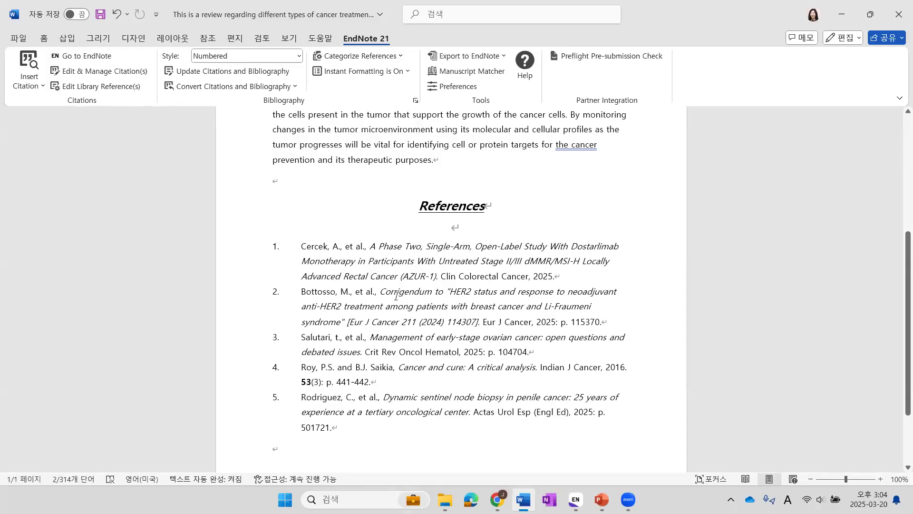
Open the bibliography's layout settings and set its font size to 12.
{"action": "left_click", "coordinate": [416, 101]}
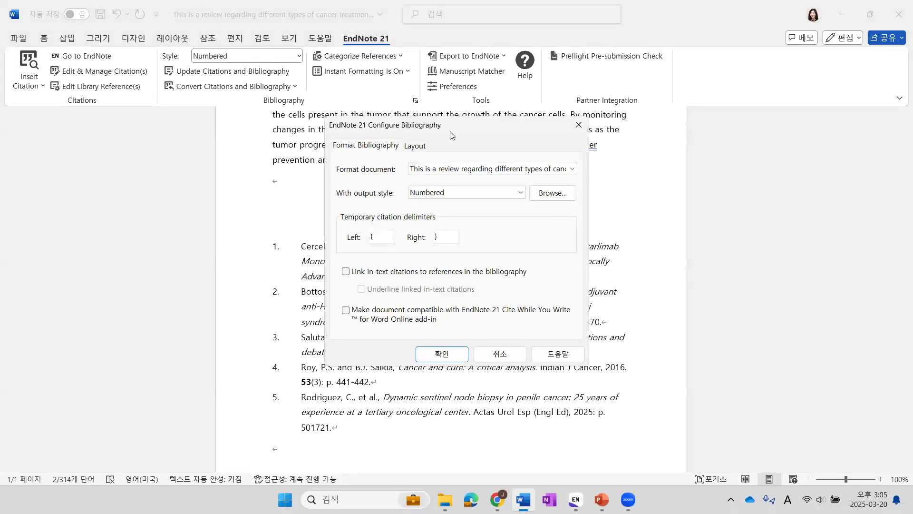
{"action": "left_click_drag", "start_coordinate": [449, 131], "coordinate": [672, 104]}
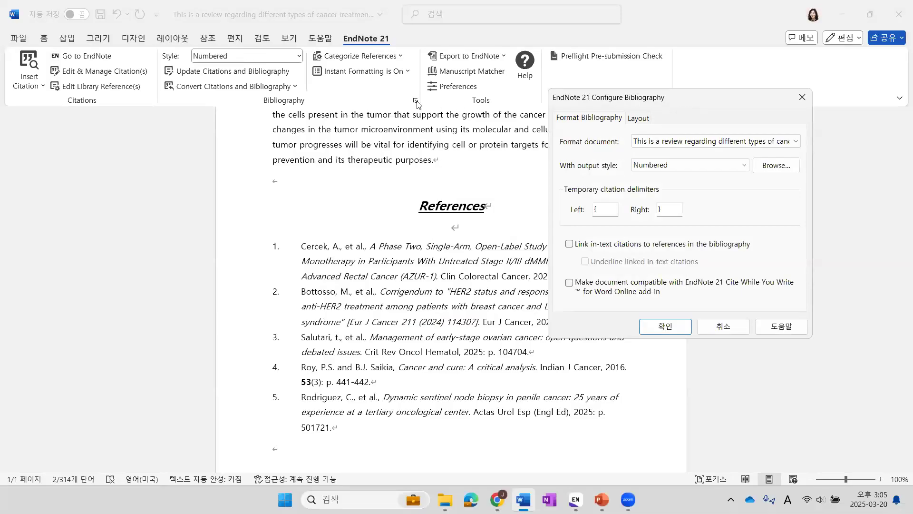
{"action": "left_click", "coordinate": [638, 119]}
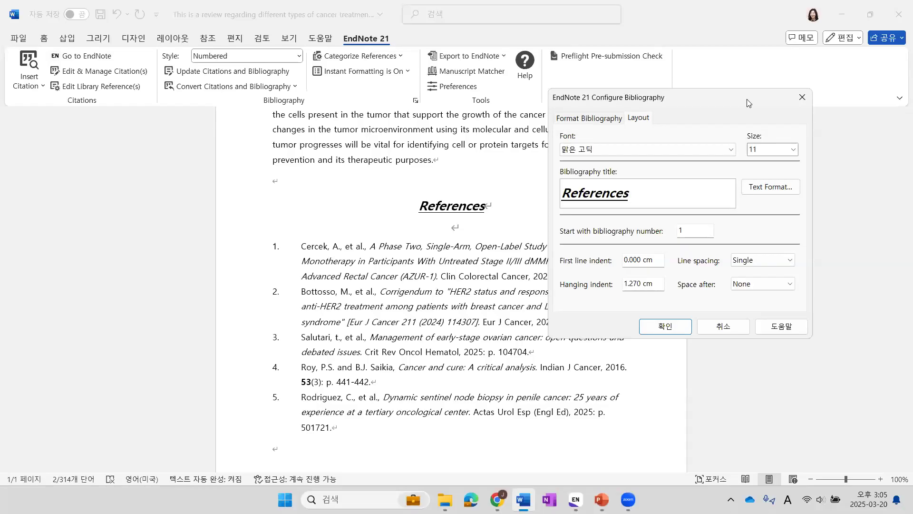
{"action": "left_click_drag", "start_coordinate": [749, 103], "coordinate": [746, 137]}
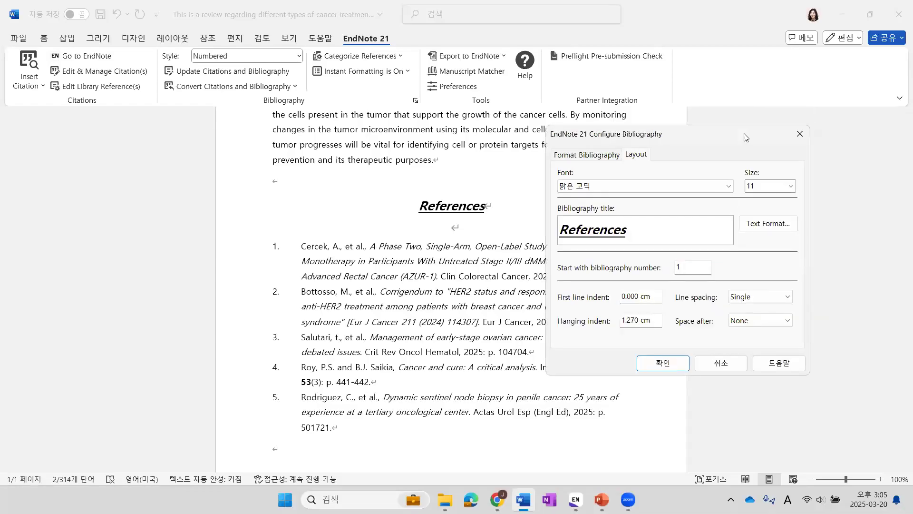
{"action": "left_click", "coordinate": [791, 186]}
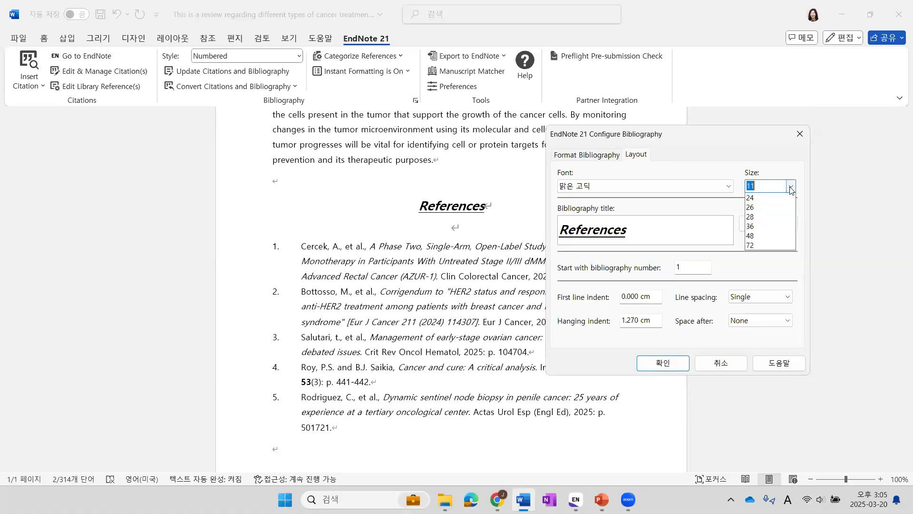
{"action": "left_click", "coordinate": [760, 236]}
Clear the bibliography title "References", set the line spacing to 1.5 Lines and apply the layout to the document.
{"action": "key", "text": "Tab"}
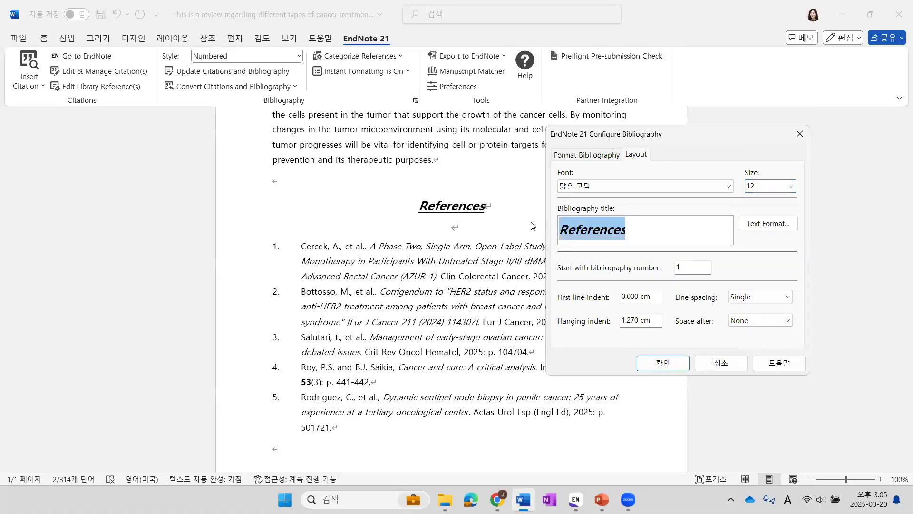
{"action": "key", "text": "BackSpace"}
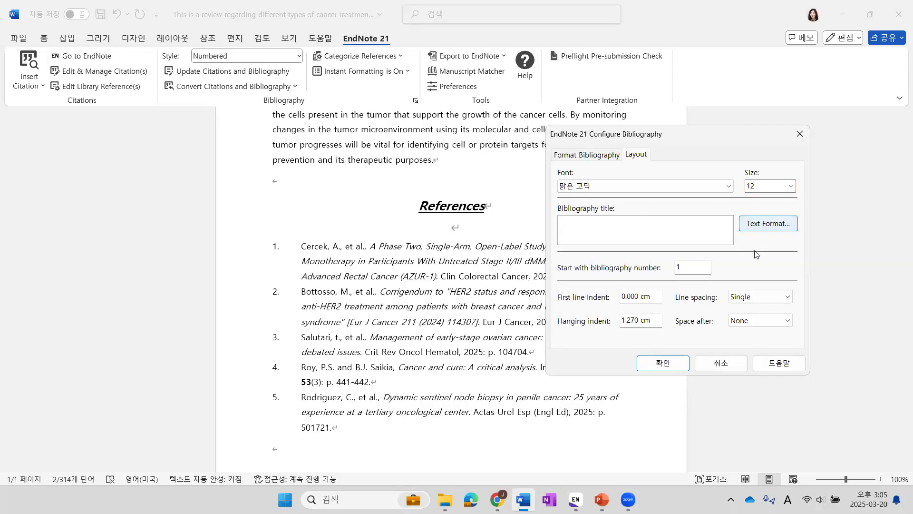
{"action": "left_click", "coordinate": [782, 300]}
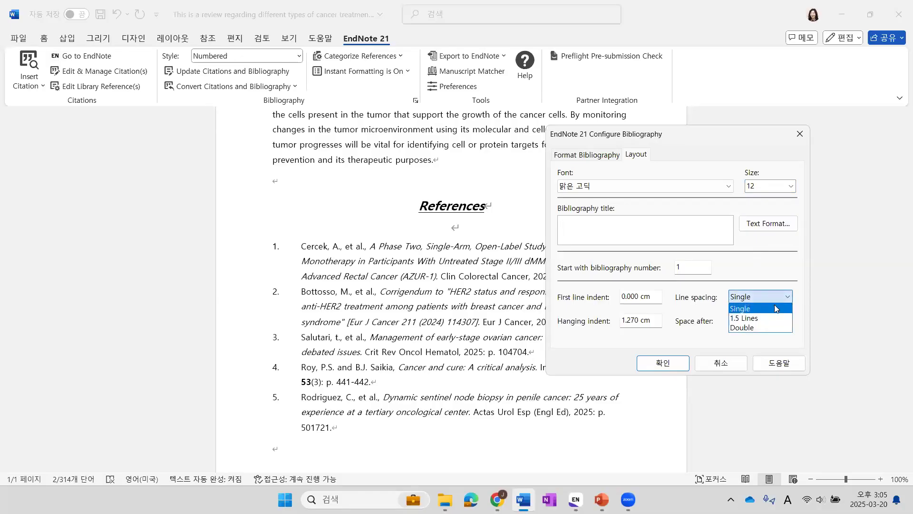
{"action": "left_click", "coordinate": [775, 316]}
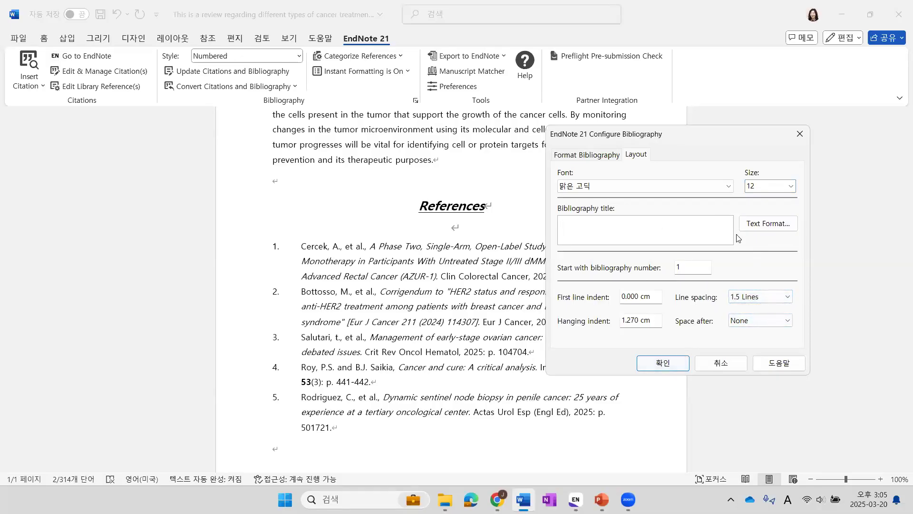
{"action": "left_click", "coordinate": [666, 366]}
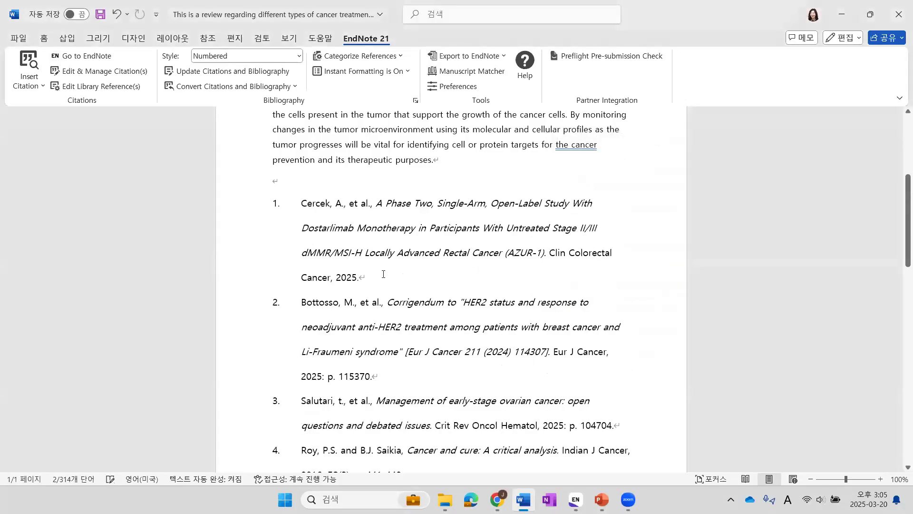
{"action": "scroll", "coordinate": [465, 354], "scroll_direction": "down", "scroll_amount": 6}
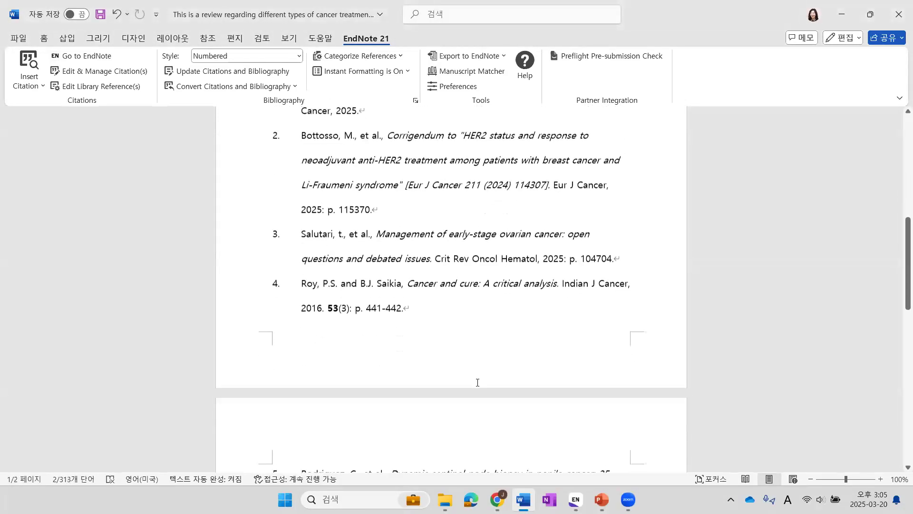
{"action": "scroll", "coordinate": [482, 384], "scroll_direction": "up", "scroll_amount": 10}
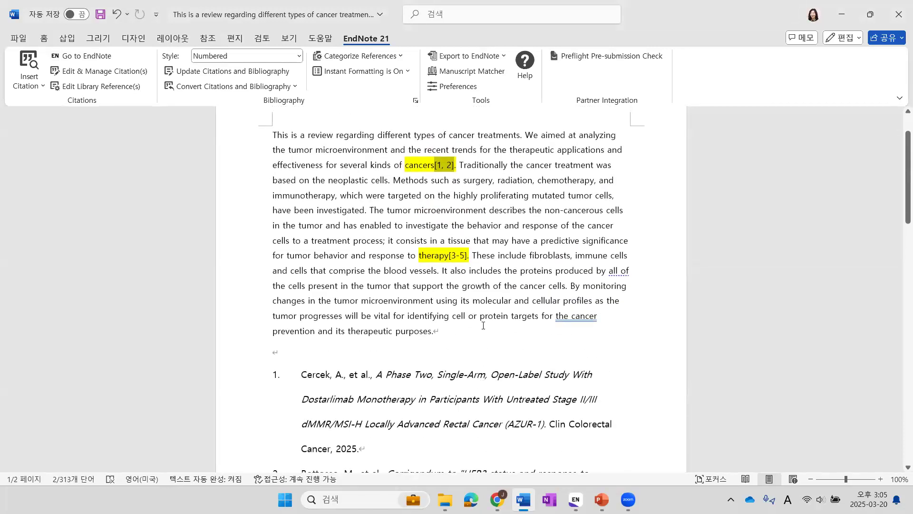
Convert the document's citations and bibliography to plain text in a new copy without EndNote field codes.
{"action": "left_click", "coordinate": [483, 325]}
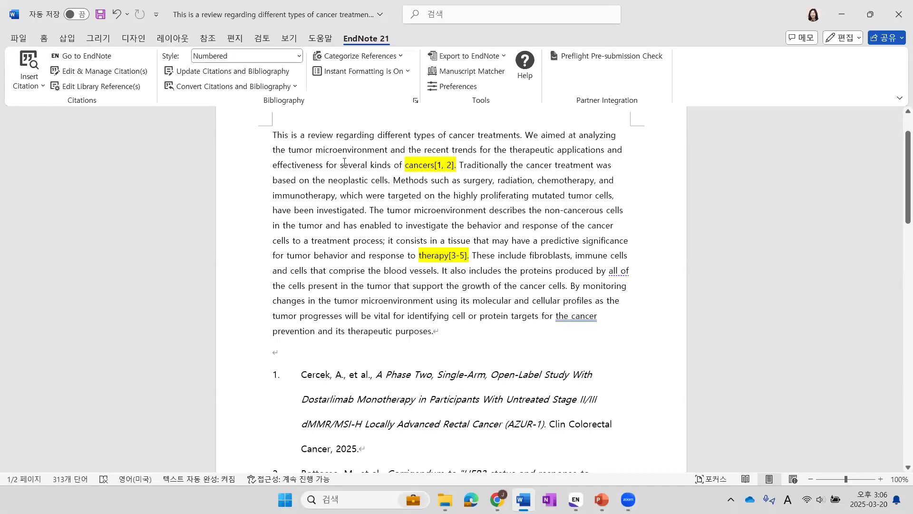
{"action": "left_click", "coordinate": [296, 87]}
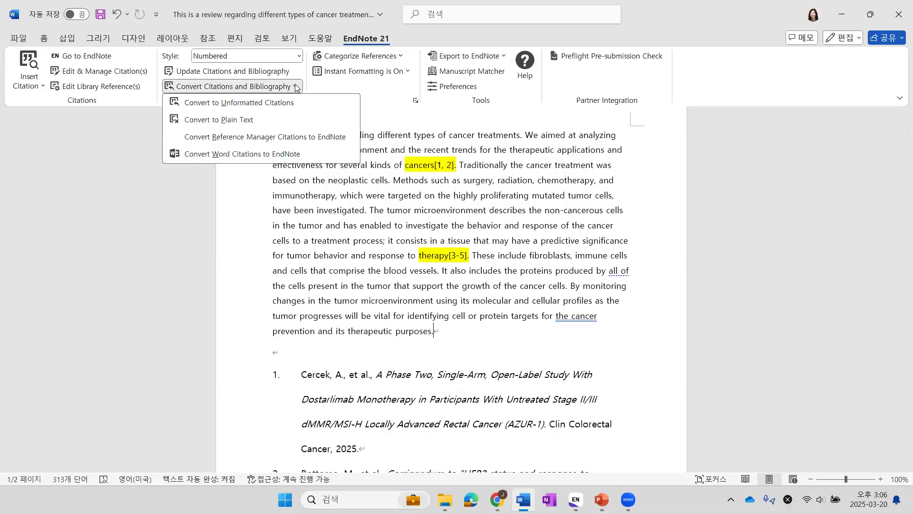
{"action": "left_click", "coordinate": [449, 381]}
{"action": "left_click", "coordinate": [451, 379]}
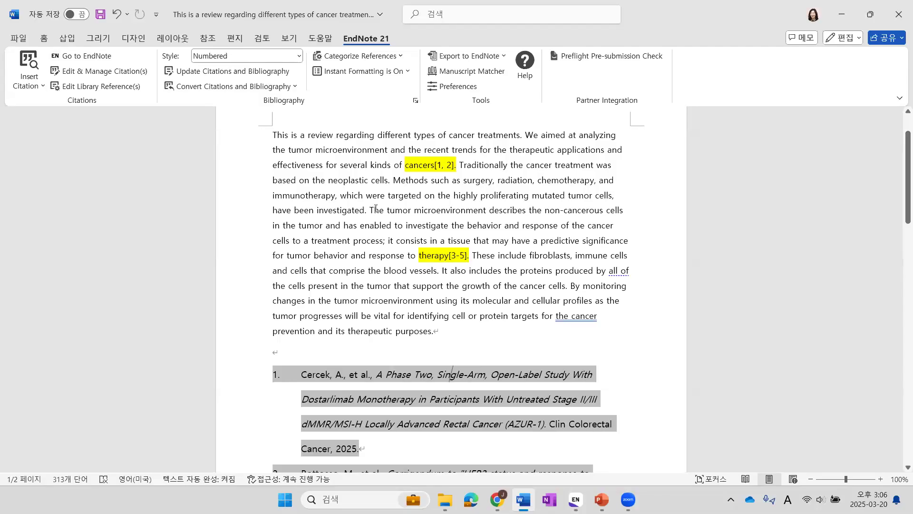
{"action": "left_click", "coordinate": [466, 255]}
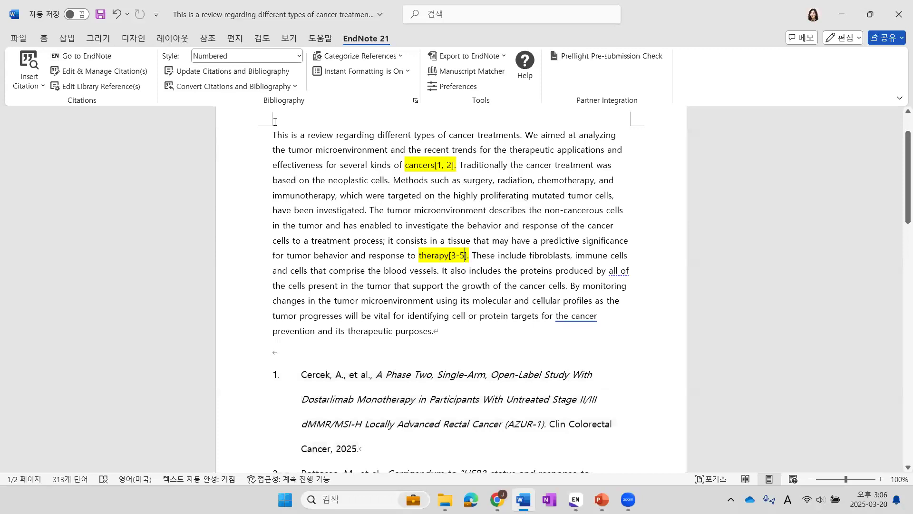
{"action": "left_click", "coordinate": [294, 87]}
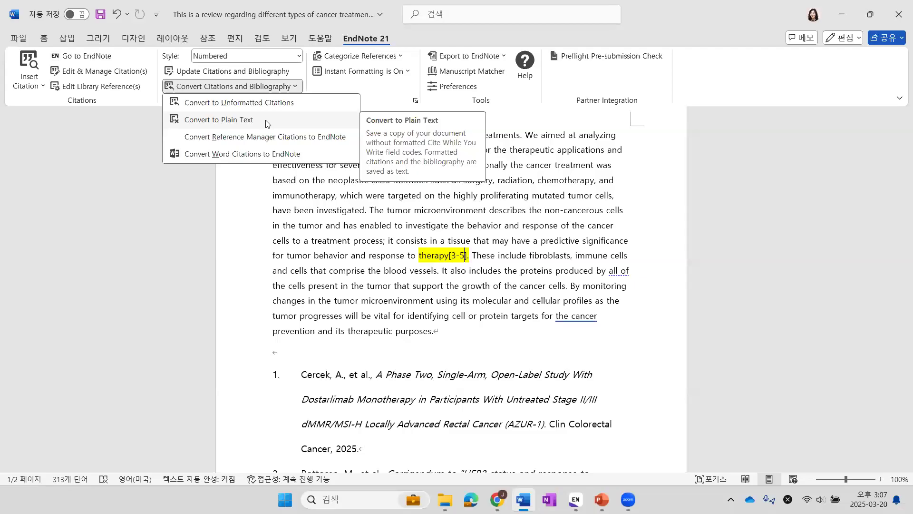
{"action": "left_click", "coordinate": [265, 121]}
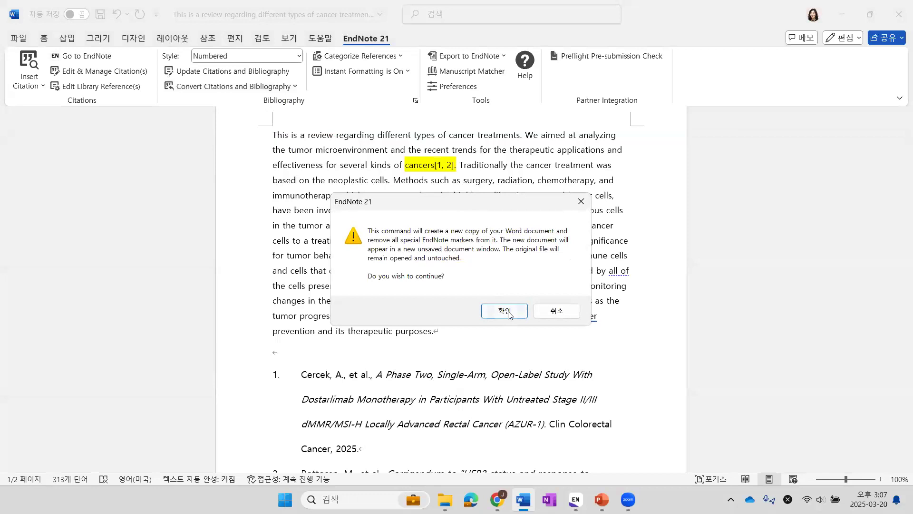
{"action": "left_click", "coordinate": [507, 310]}
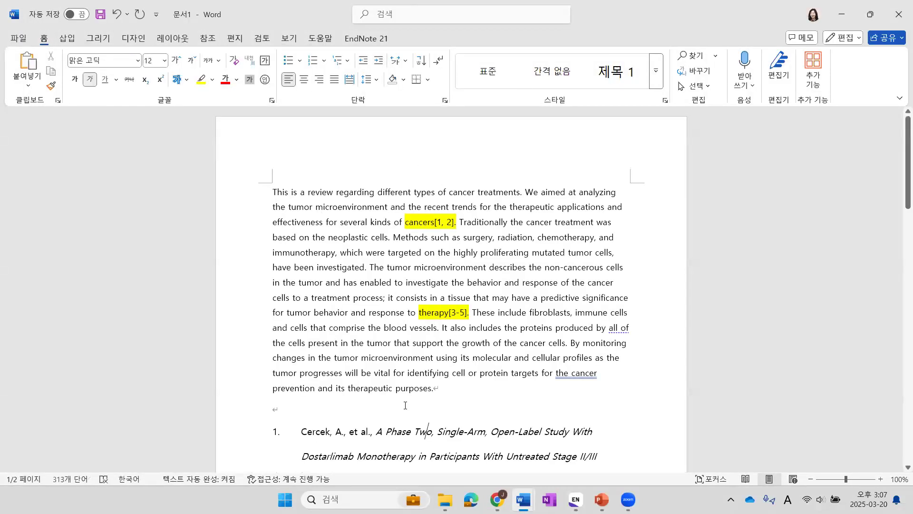
{"action": "scroll", "coordinate": [480, 361], "scroll_direction": "down", "scroll_amount": 2}
{"action": "scroll", "coordinate": [487, 365], "scroll_direction": "up", "scroll_amount": 2}
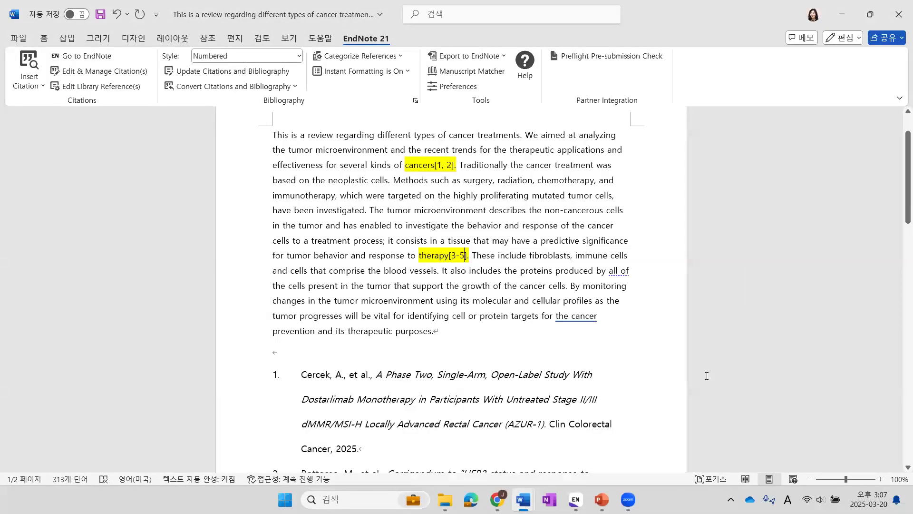
Switch to the EndNote webinar presentation in PowerPoint and start the slide show from slide 7 on importing references.
{"action": "left_click", "coordinate": [601, 500]}
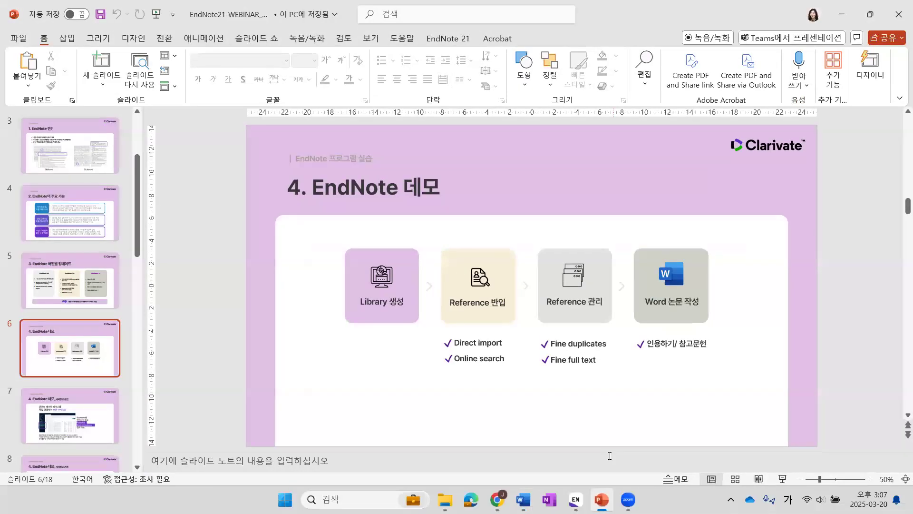
{"action": "key", "text": "Page_Down"}
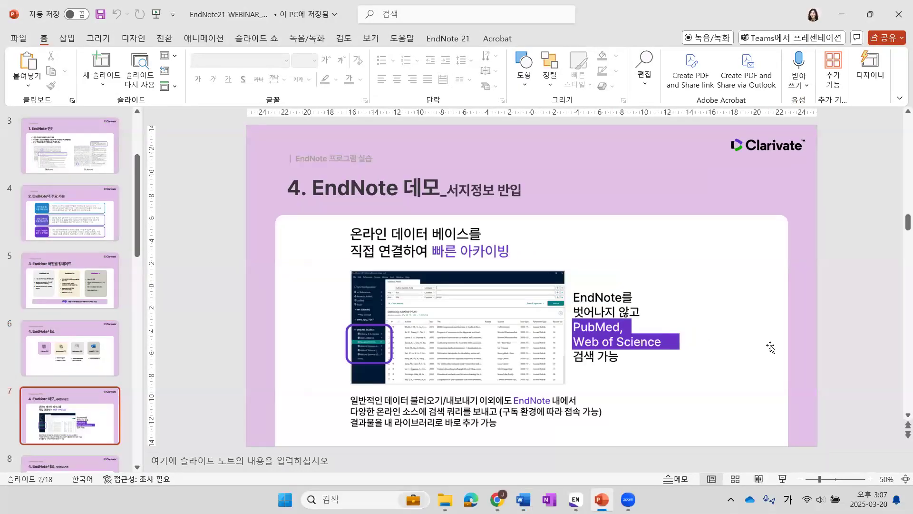
{"action": "key", "text": "shift+F5"}
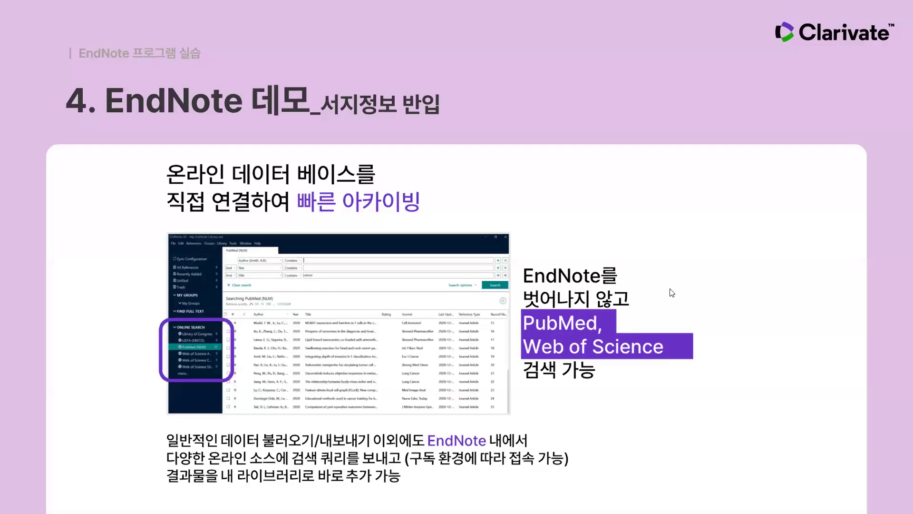